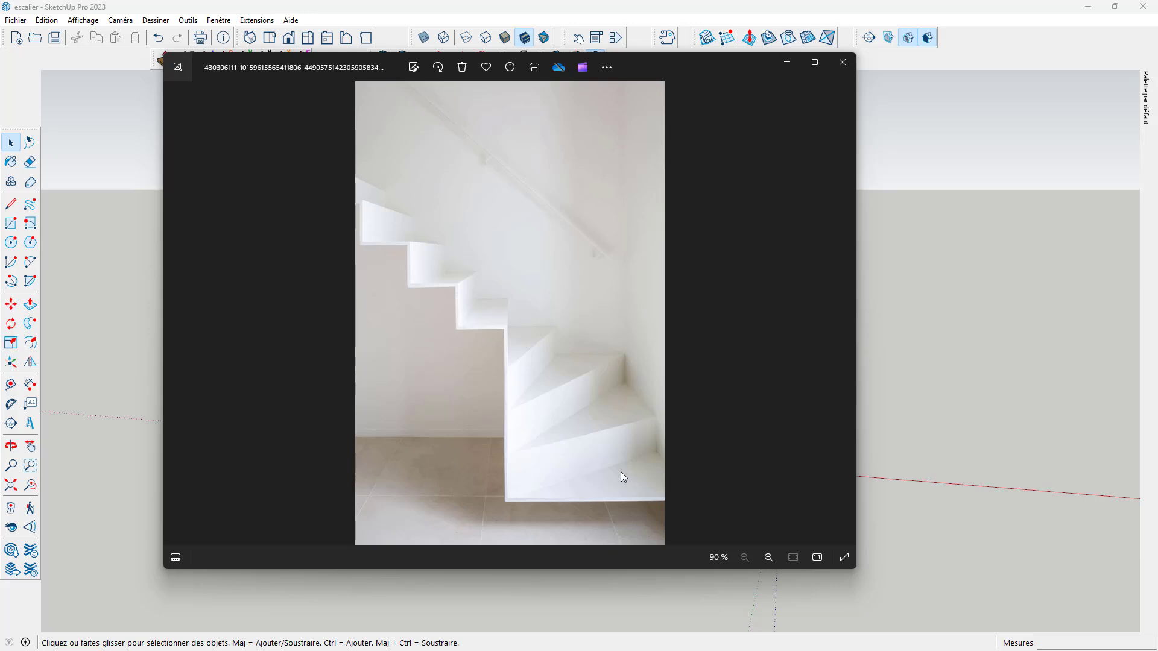
key("Right")
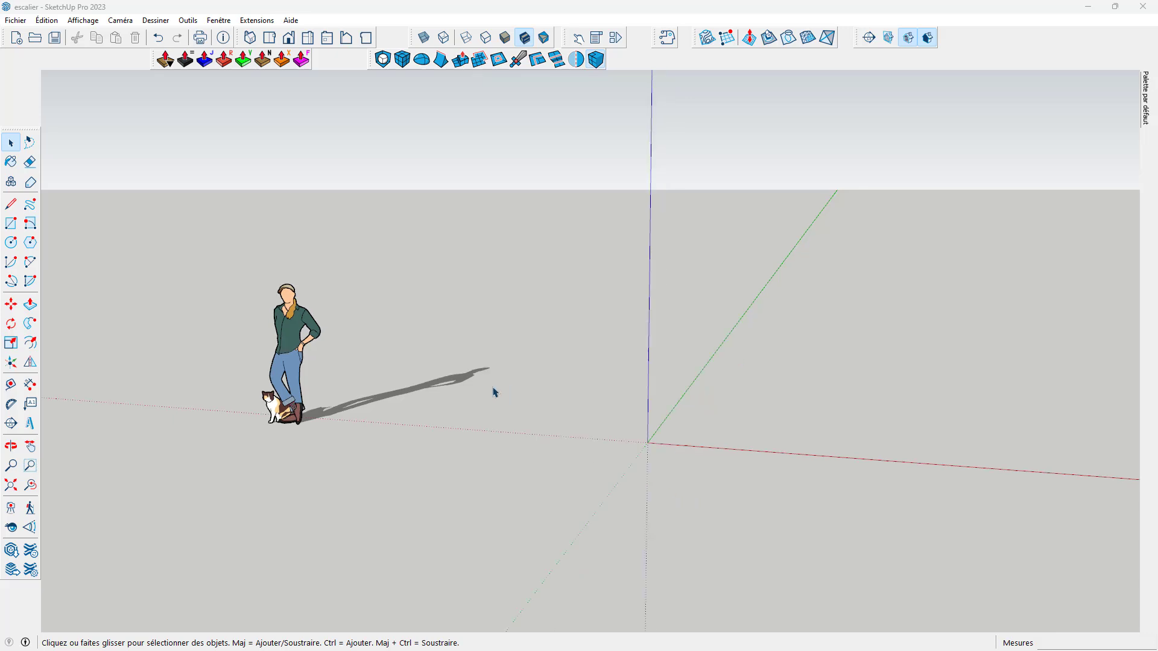
middle_click_drag(493, 393, 552, 341)
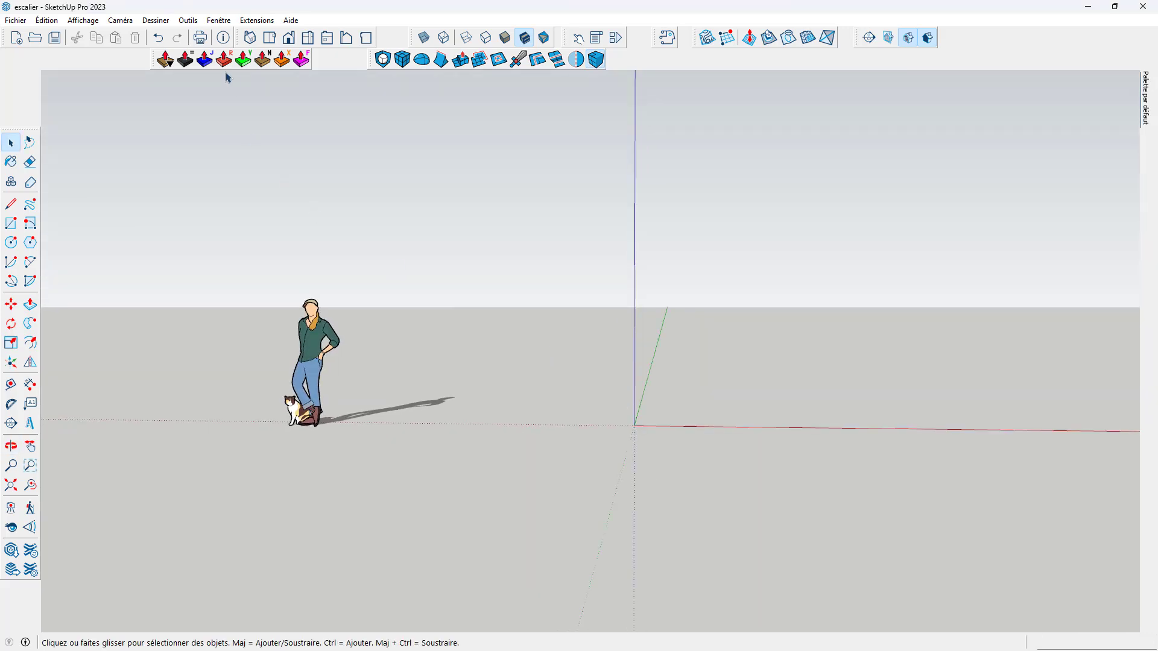
Set the camera to a front view in parallel projection
left_click(289, 38)
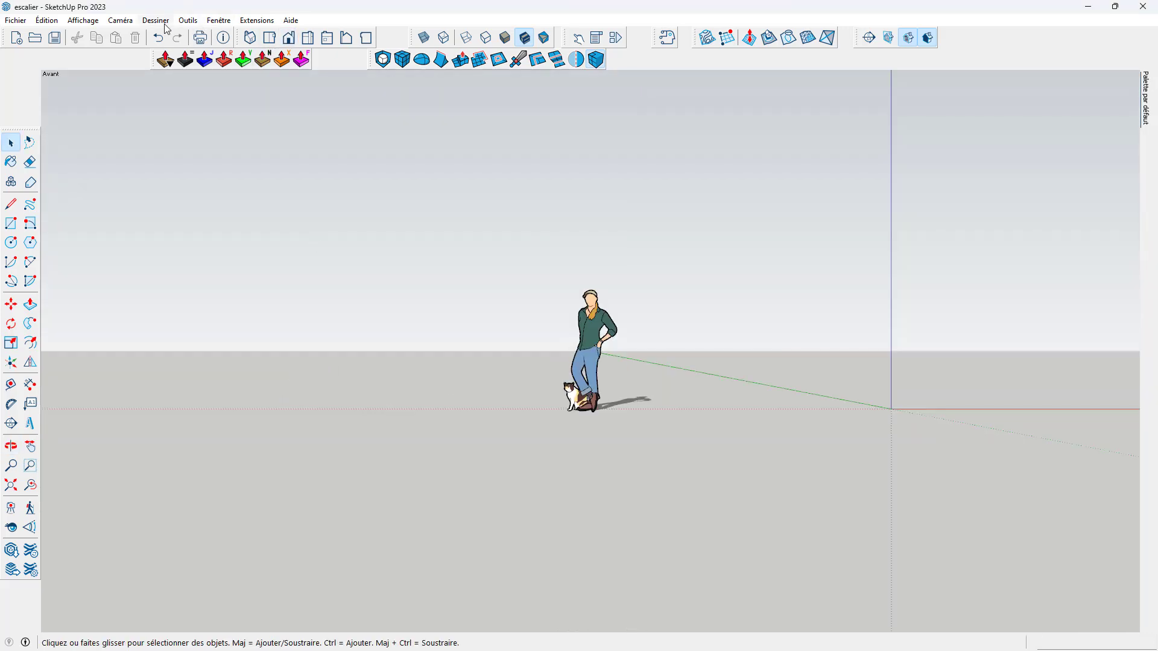
left_click(120, 19)
left_click(142, 76)
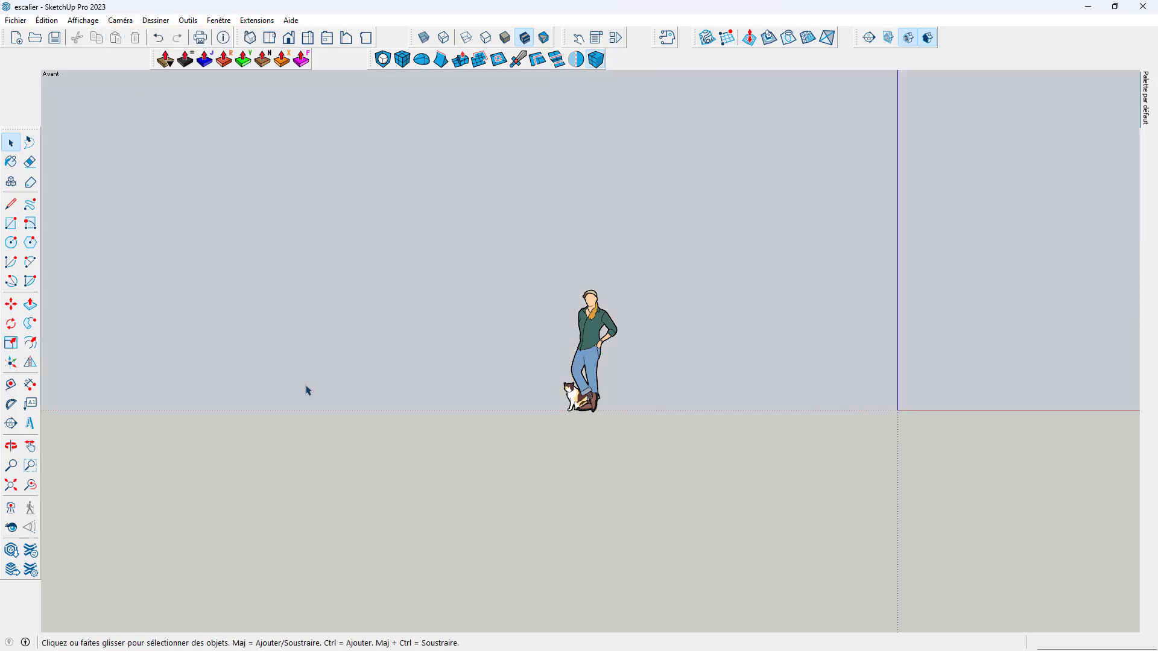
left_click(15, 20)
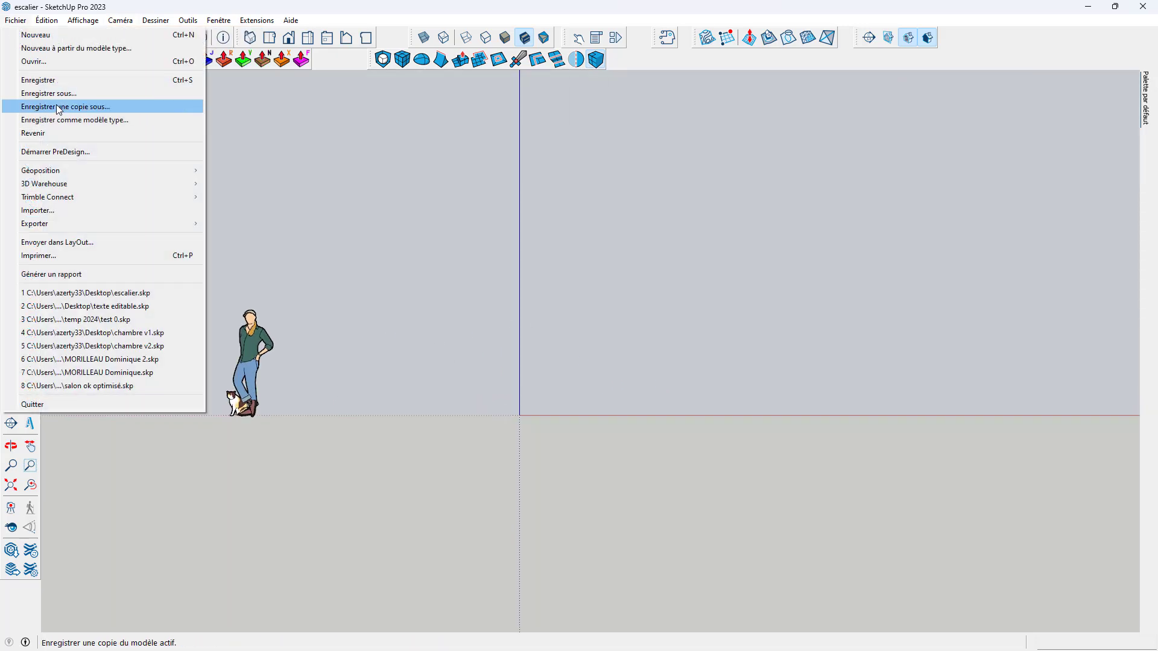
left_click(39, 210)
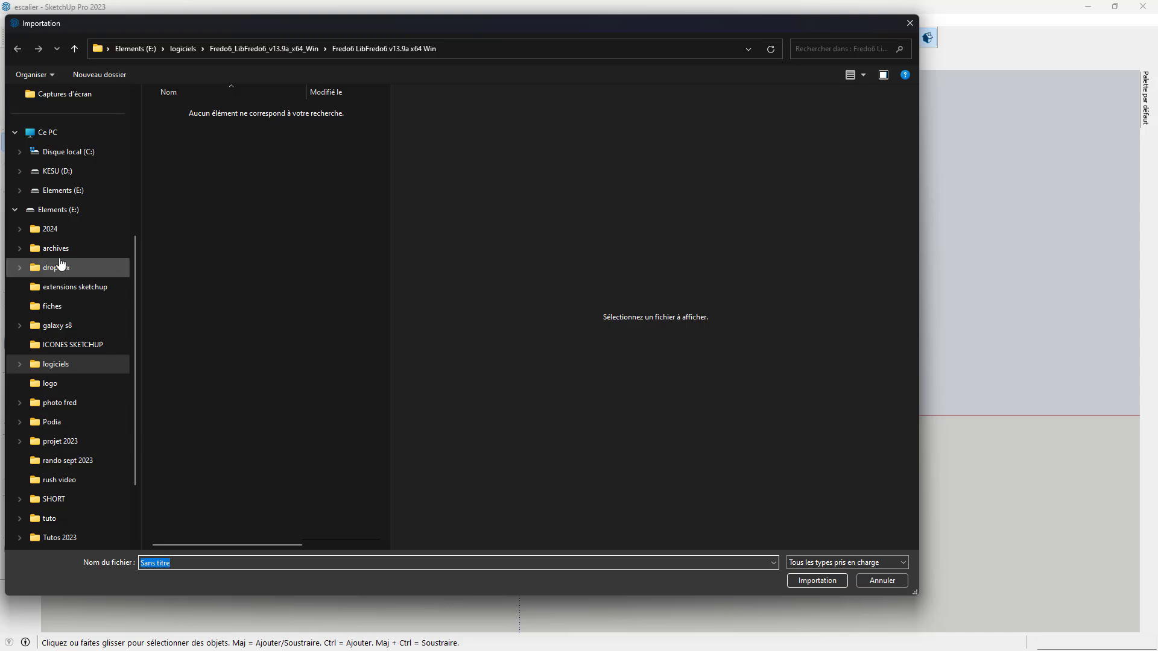
scroll(57, 169, "up", 5)
left_click(52, 175)
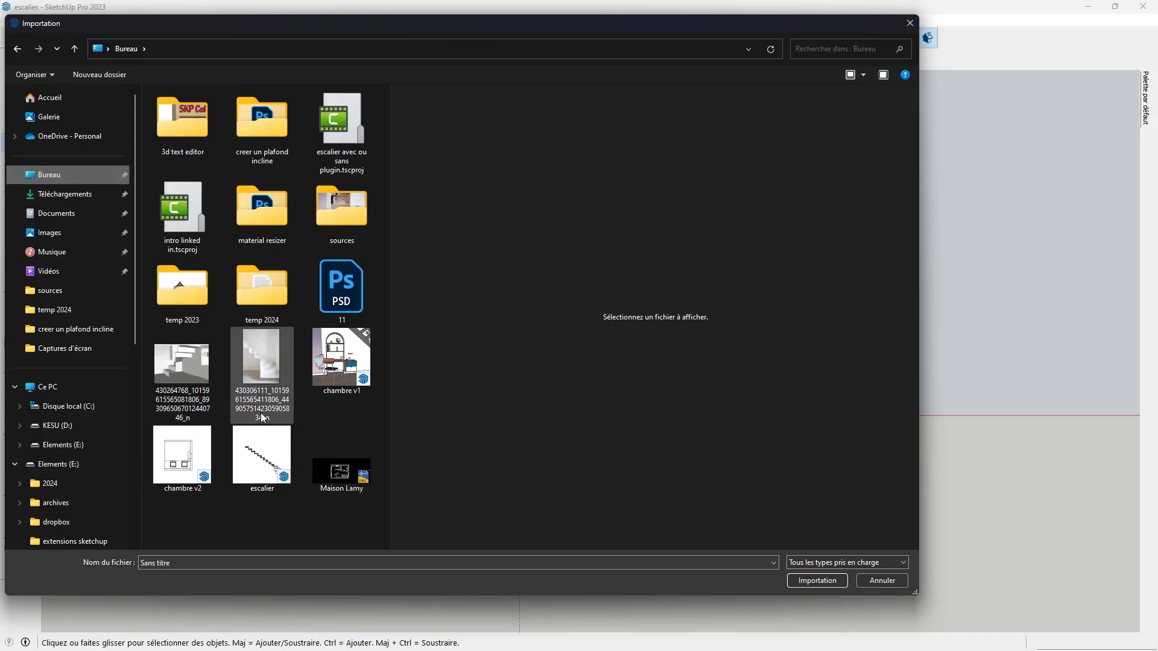
left_click(262, 360)
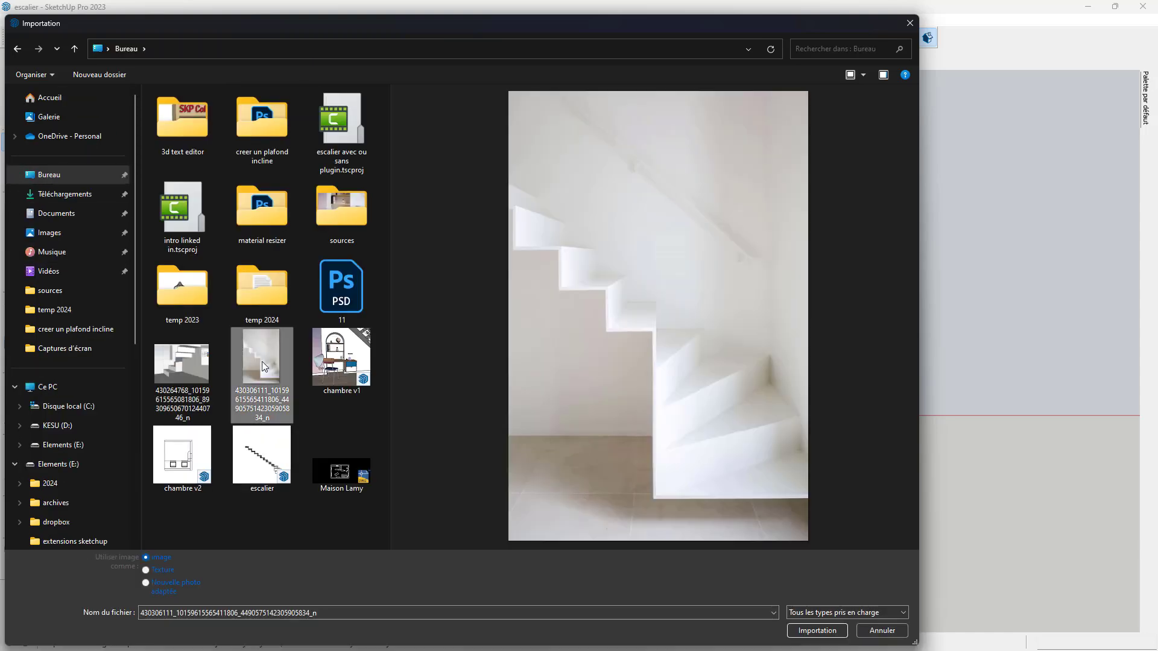
left_click(818, 630)
left_click(520, 416)
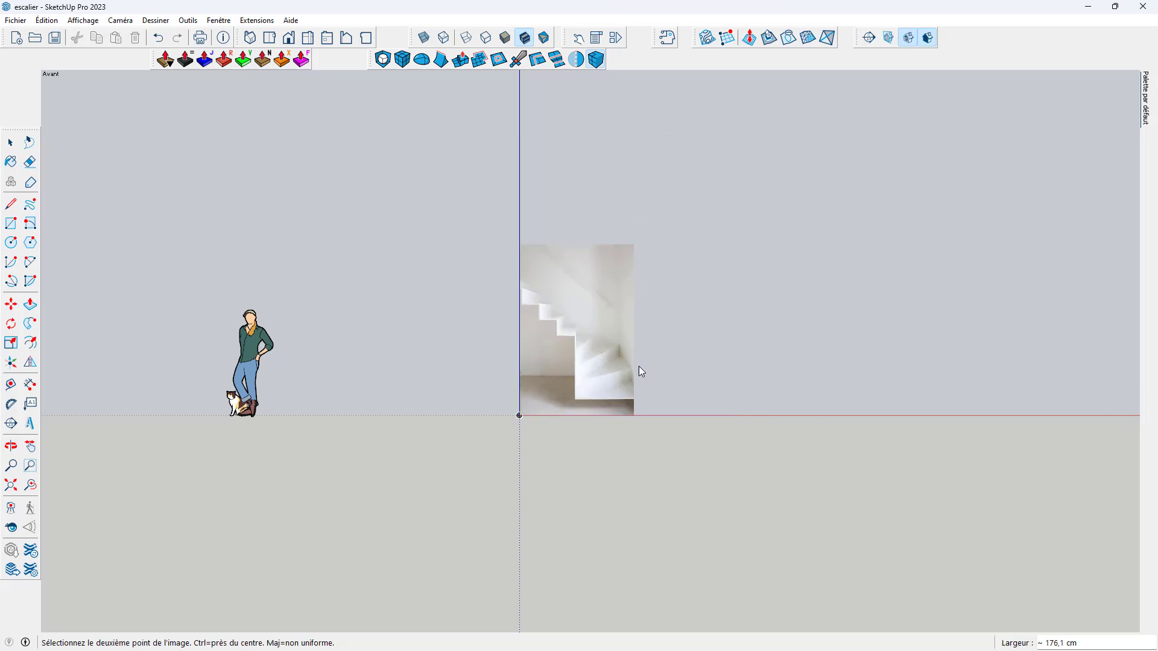
left_click(648, 365)
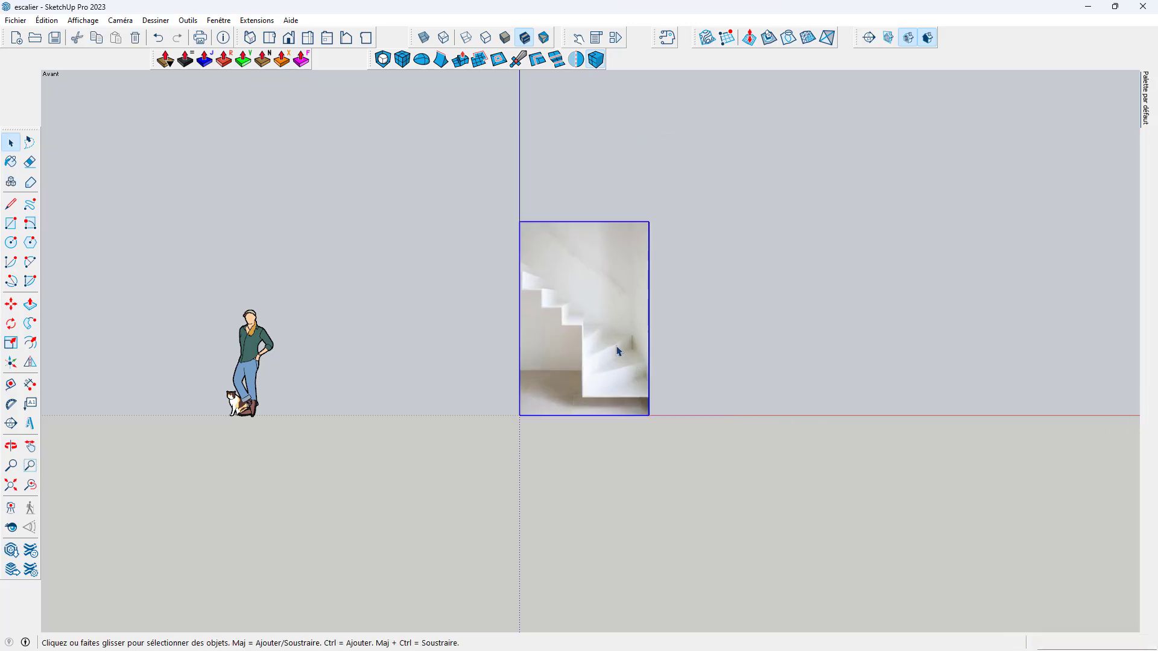
Return the camera to perspective and move the staircase picture about 468 cm along the red axis, away from the origin
left_click(120, 20)
left_click(153, 92)
middle_click_drag(550, 383, 567, 357)
key("m")
left_click(572, 350)
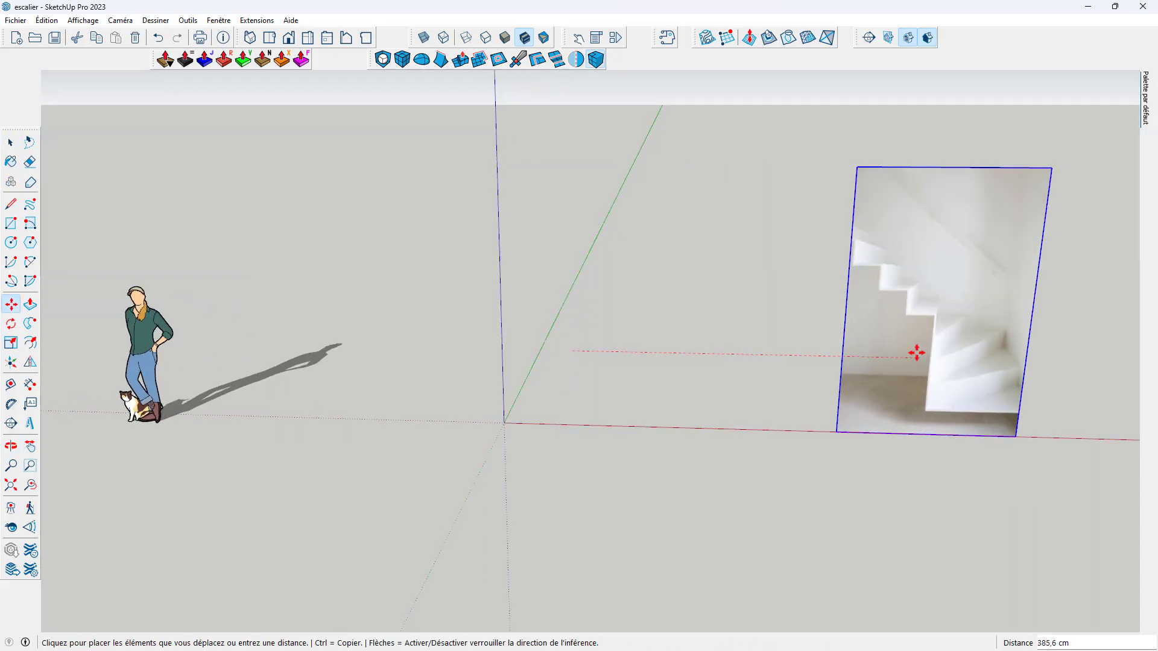
left_click(993, 355)
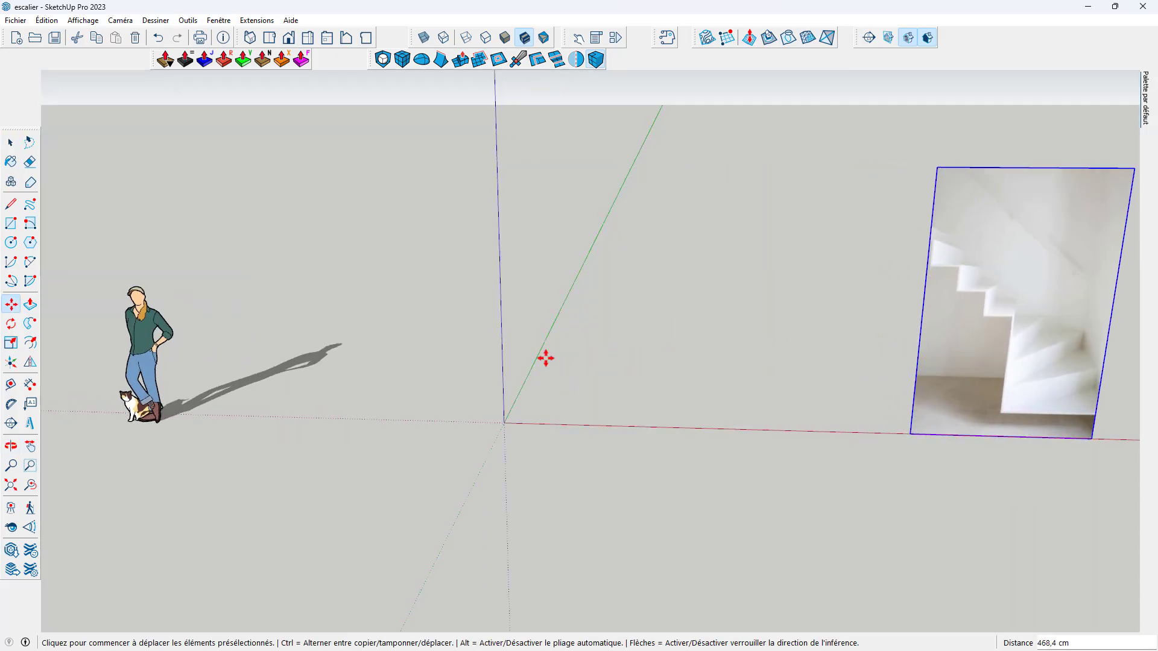
Examine the lower winding steps in the staircase reference picture
scroll(545, 357, "down", 2)
middle_click_drag(691, 366, 669, 390)
scroll(814, 364, "up", 1)
middle_click_drag(807, 367, 786, 337)
key("m")
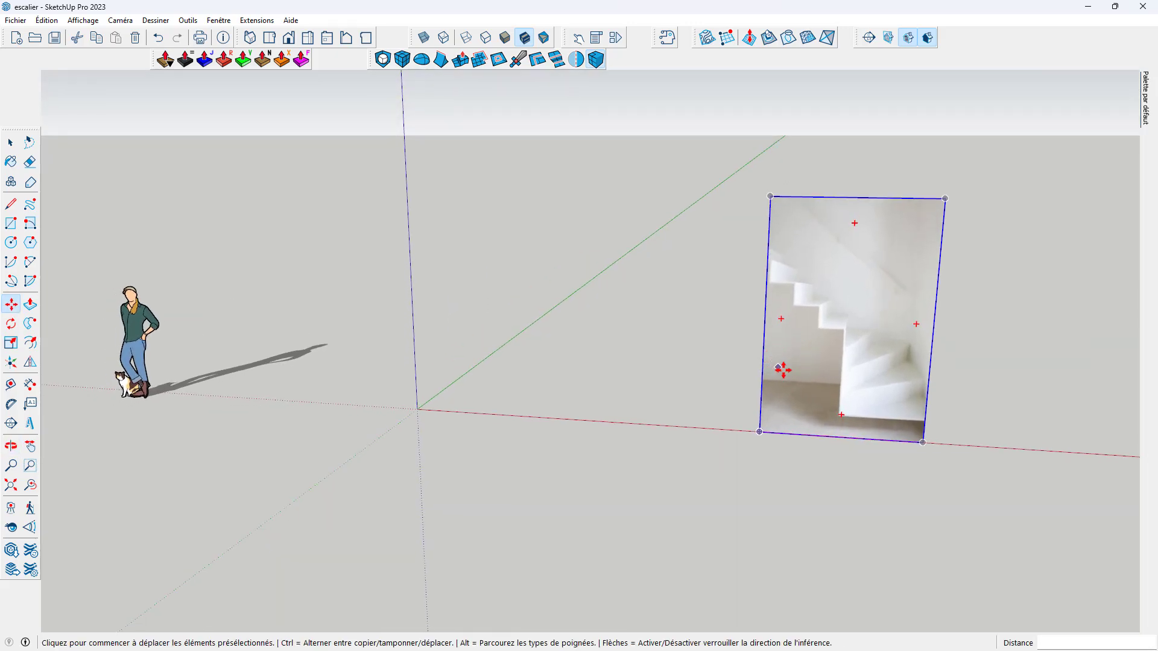
middle_click_drag(863, 408, 864, 370)
scroll(898, 401, "up", 2)
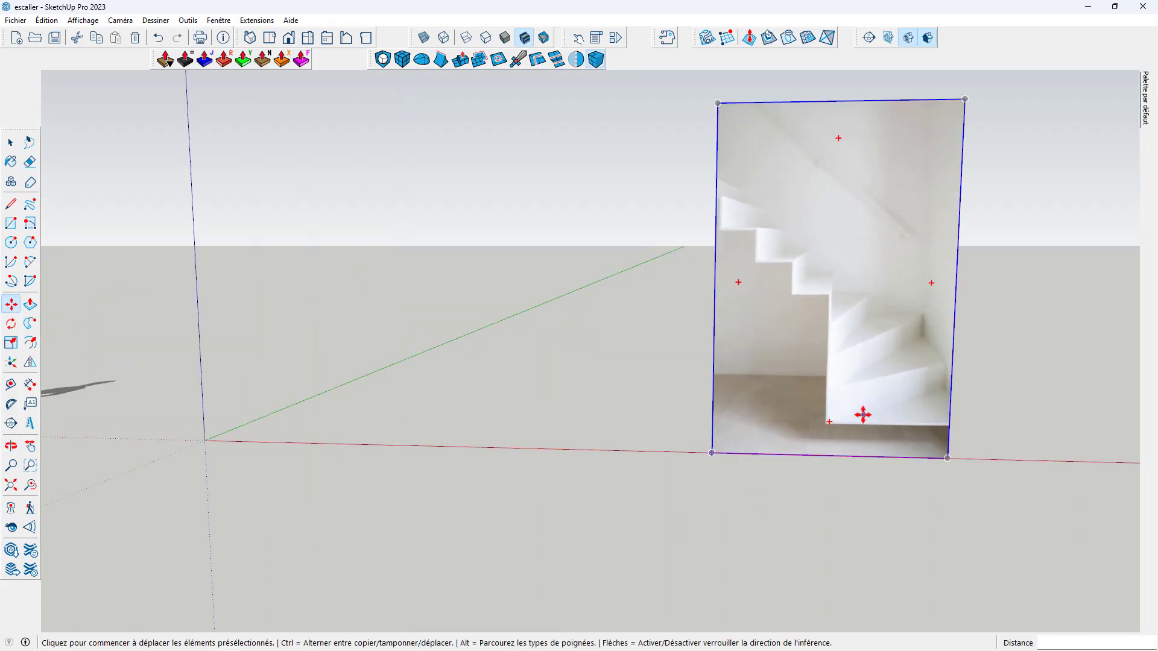
scroll(892, 348, "down", 2)
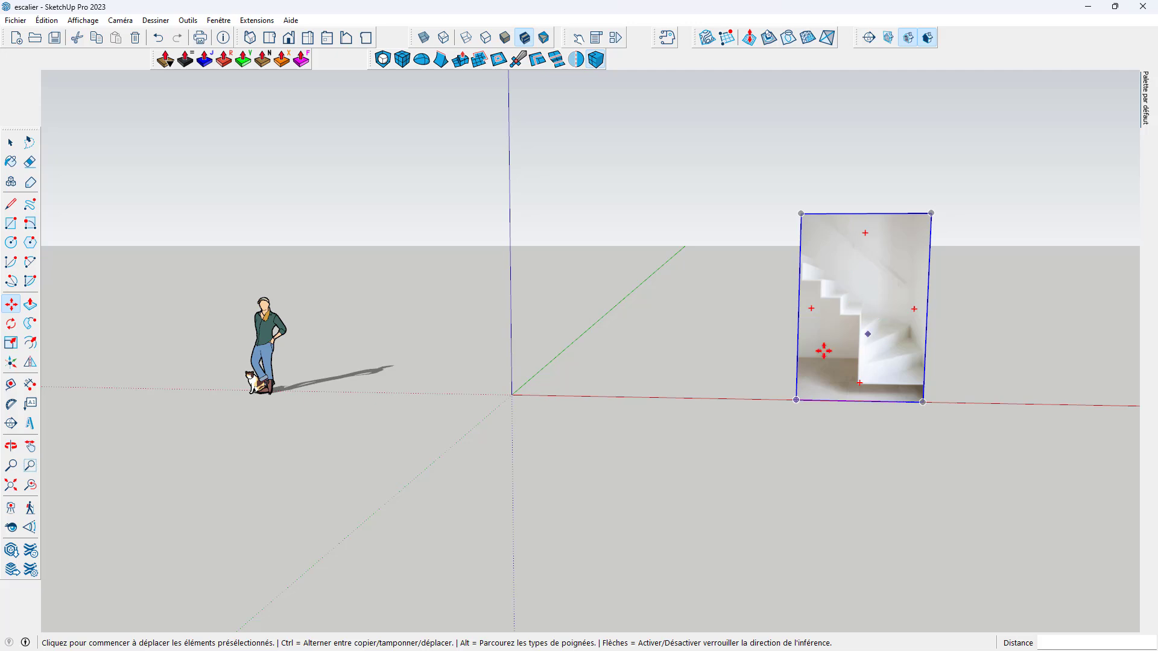
Draw an 80 by 80 cm square on the ground, starting at the origin
middle_click_drag(824, 349, 729, 465)
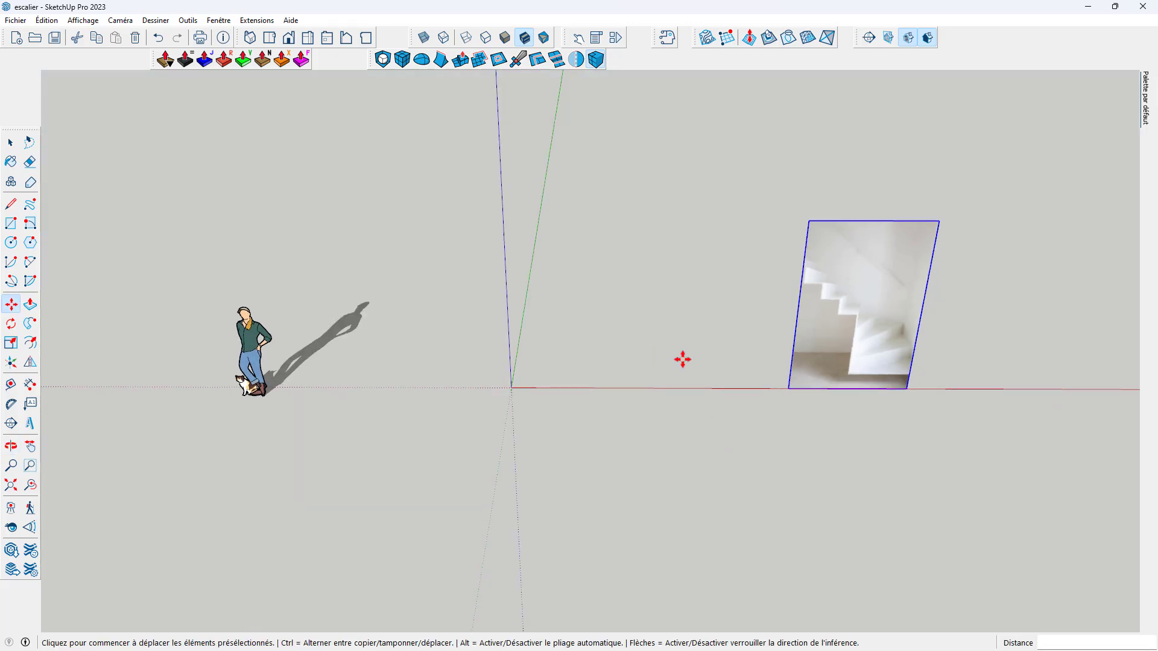
left_click(11, 223)
scroll(524, 333, "up", 2)
left_click(501, 388)
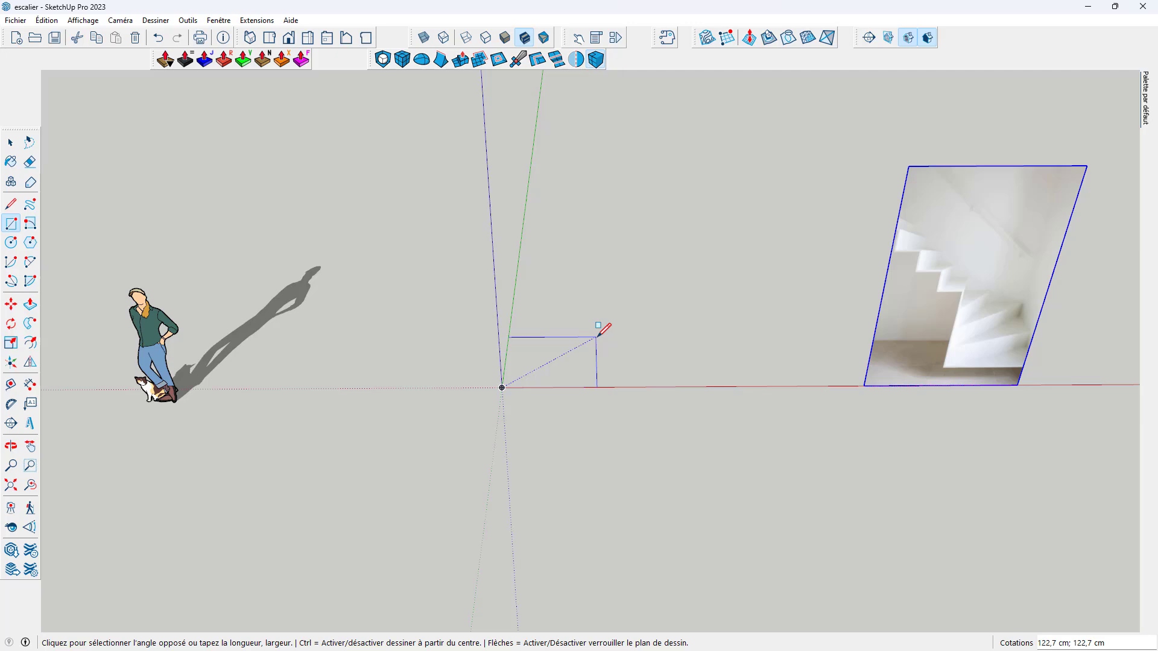
type("80;80")
key("Return")
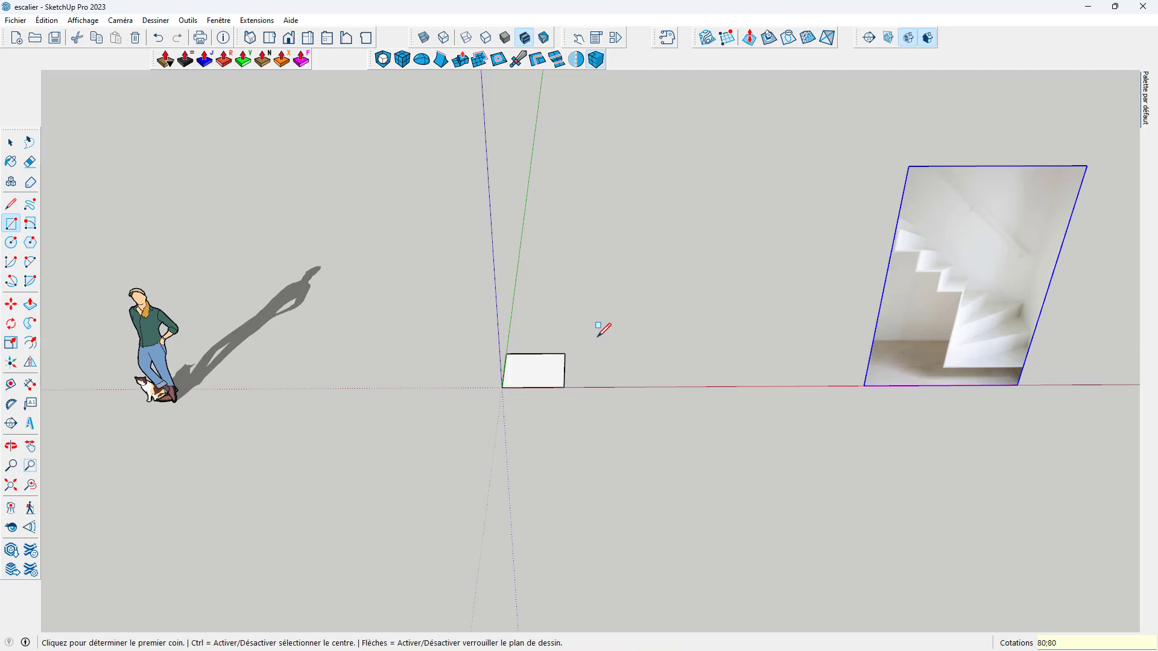
Draw a diagonal line across the square from the origin corner to the opposite corner, following the reference picture's winding steps
middle_click_drag(1119, 362, 851, 247)
scroll(1016, 329, "up", 2)
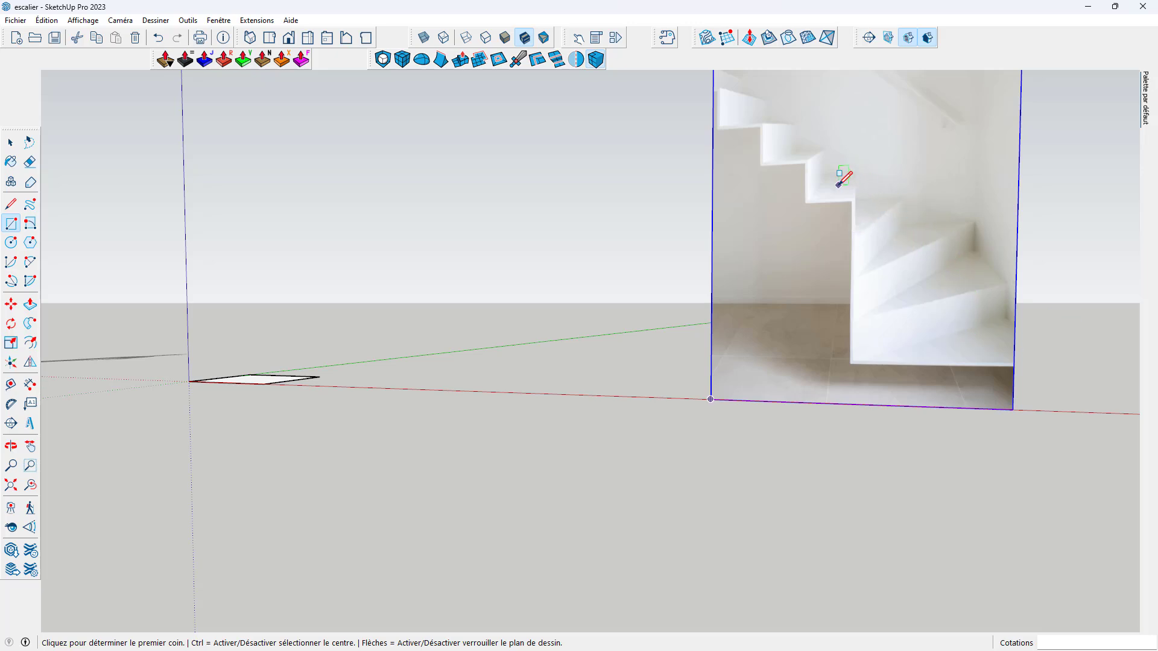
scroll(886, 309, "down", 1)
middle_click_drag(891, 302, 659, 543)
scroll(435, 315, "up", 4)
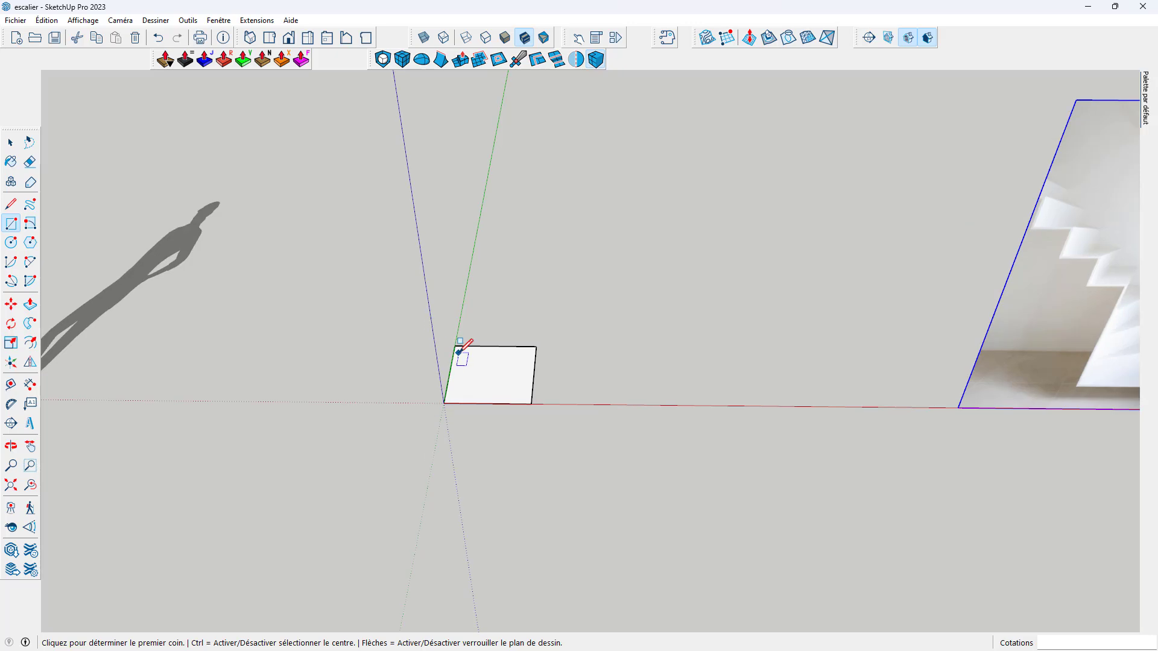
key("l")
left_click(444, 403)
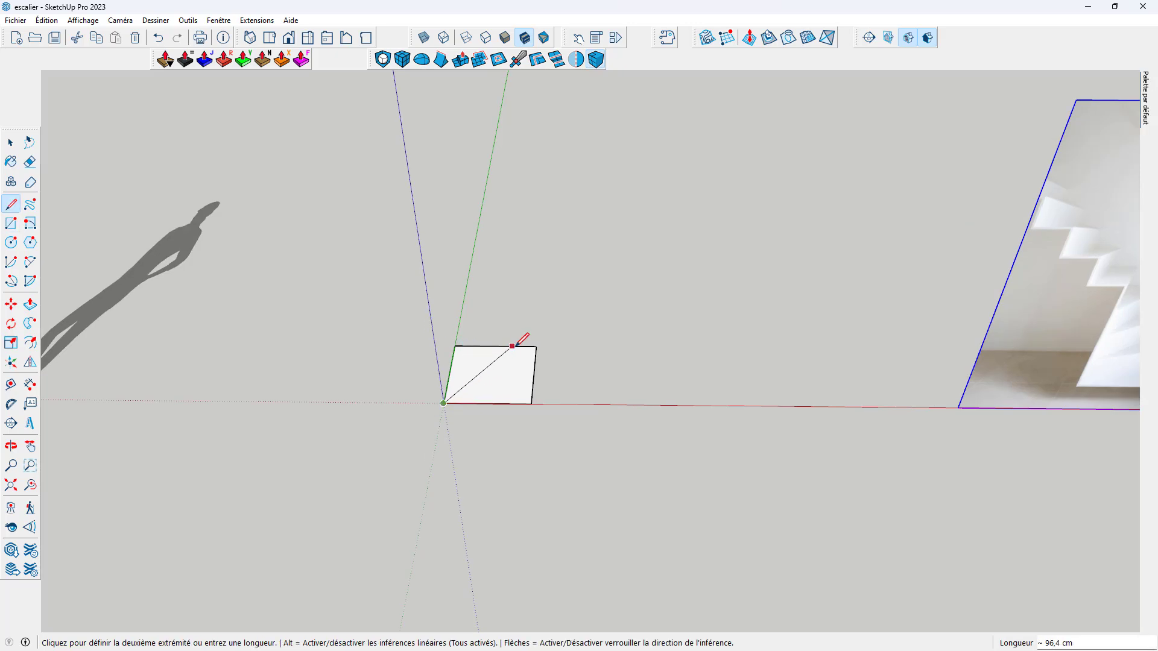
left_click(536, 347)
Draw two more lines from the origin corner to the midpoints of the square's two far sides
scroll(467, 380, "up", 3)
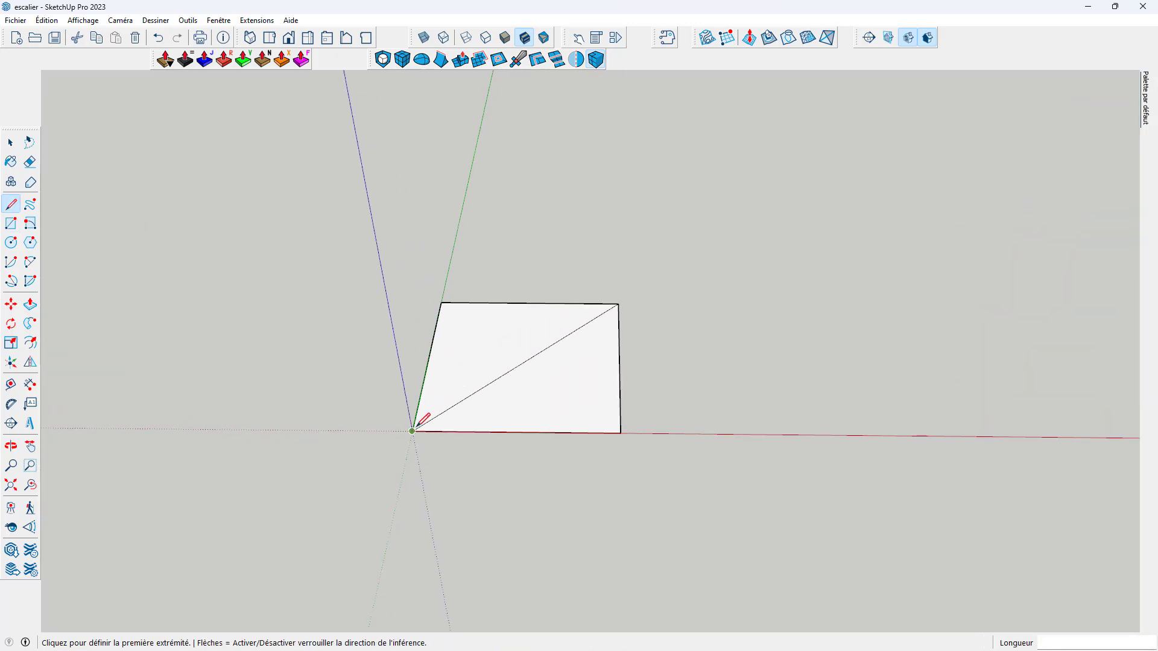
left_click(412, 431)
left_click(528, 304)
left_click(413, 431)
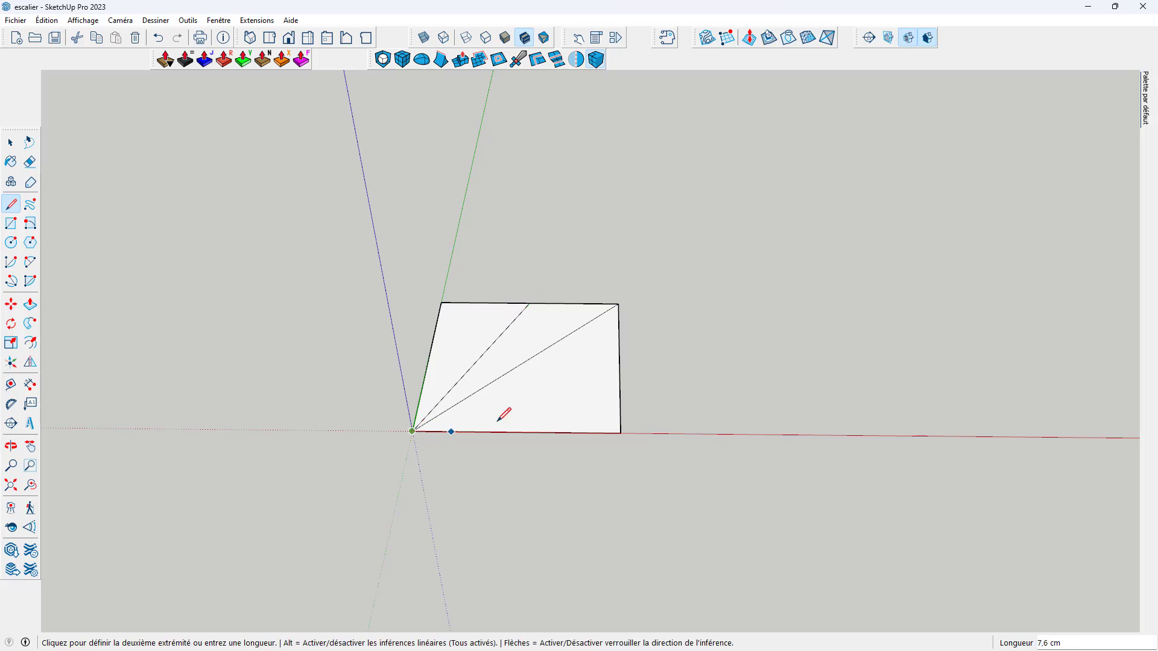
left_click(622, 366)
Select the whole divided square and move it 17 cm up along the blue axis
scroll(392, 334, "down", 5)
middle_click_drag(478, 439, 422, 393)
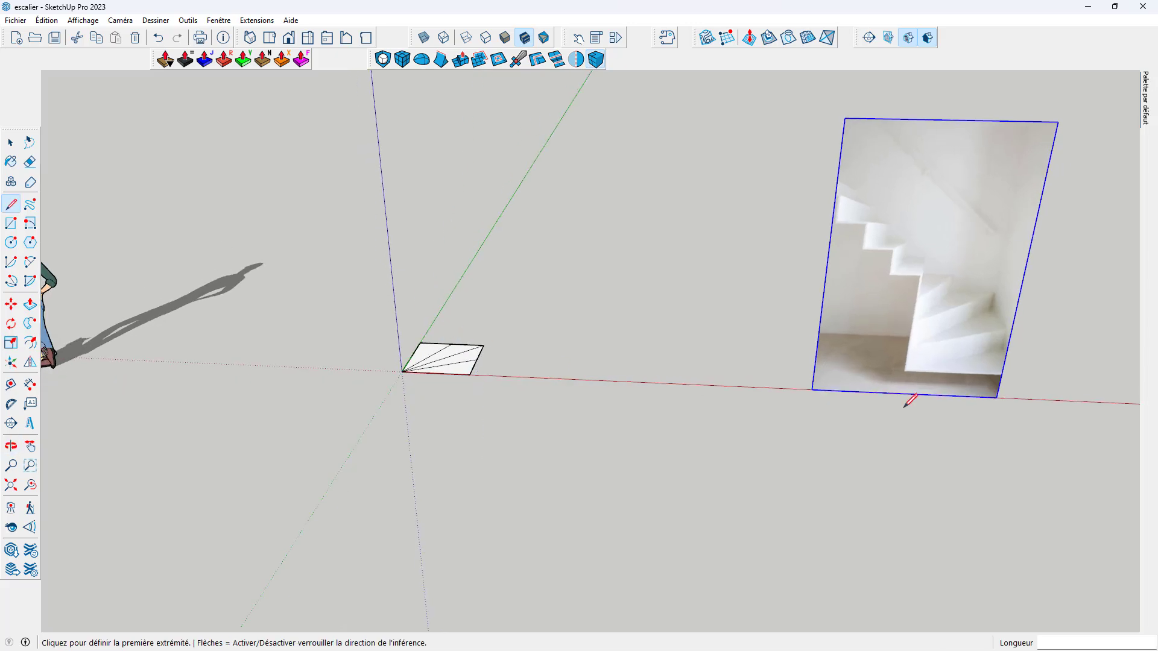
scroll(836, 365, "down", 1)
key("space")
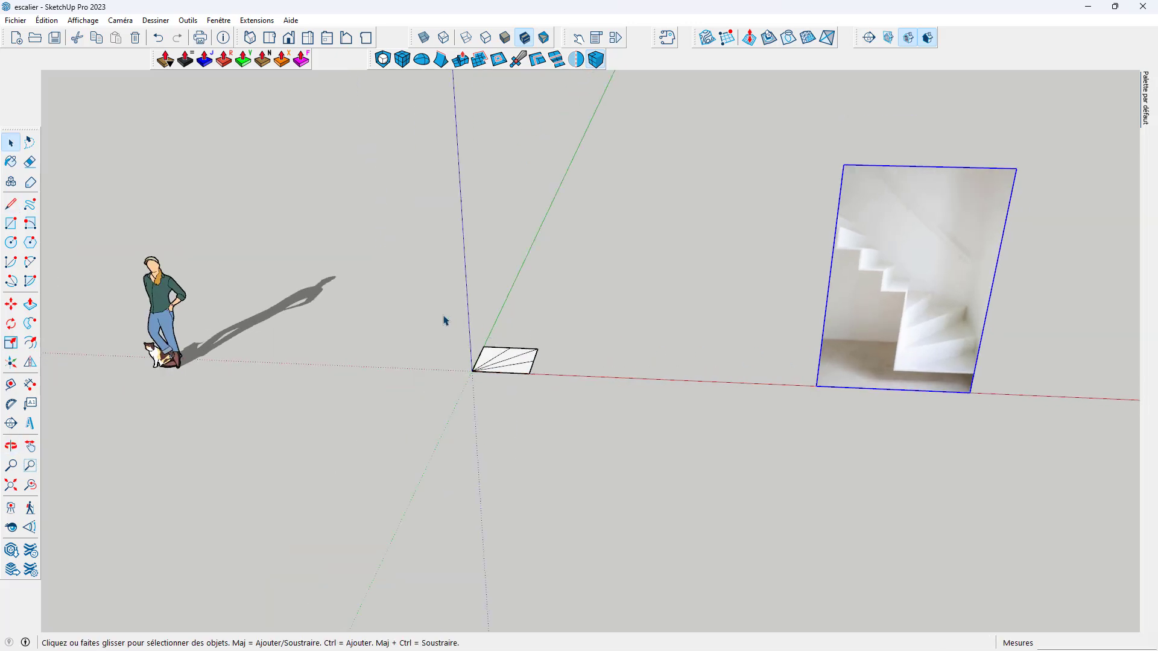
left_click_drag(446, 321, 591, 420)
scroll(468, 354, "up", 3)
mouse_move(478, 368)
middle_mouse_down()
mouse_move(556, 269)
mouse_move(548, 311)
middle_mouse_up()
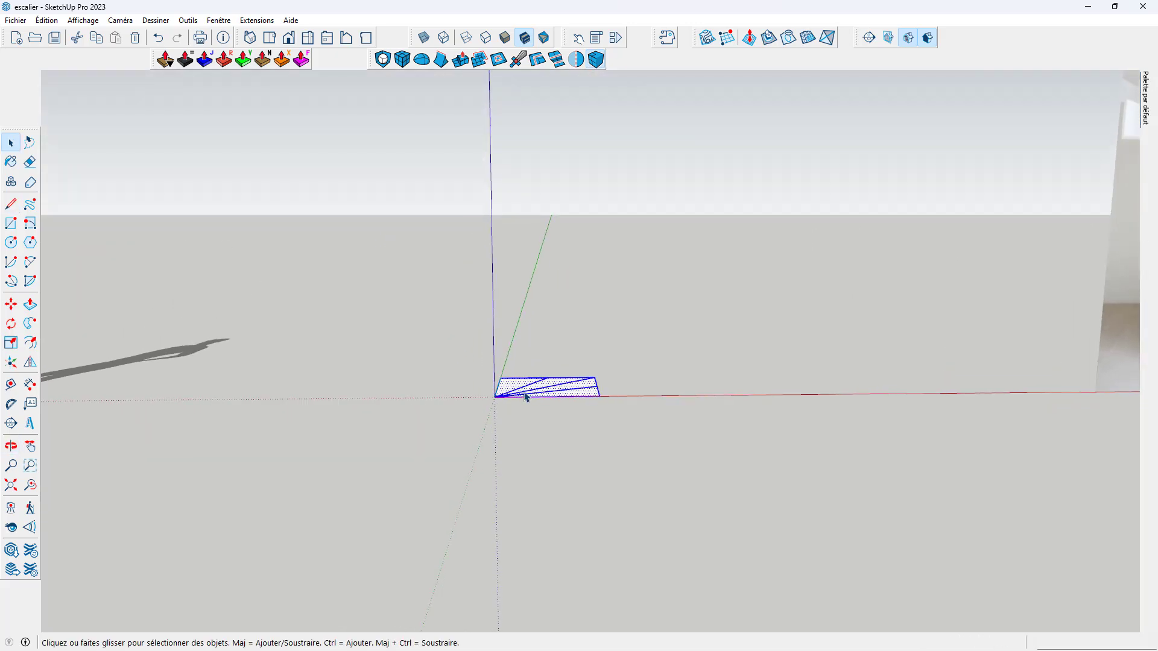
key("m")
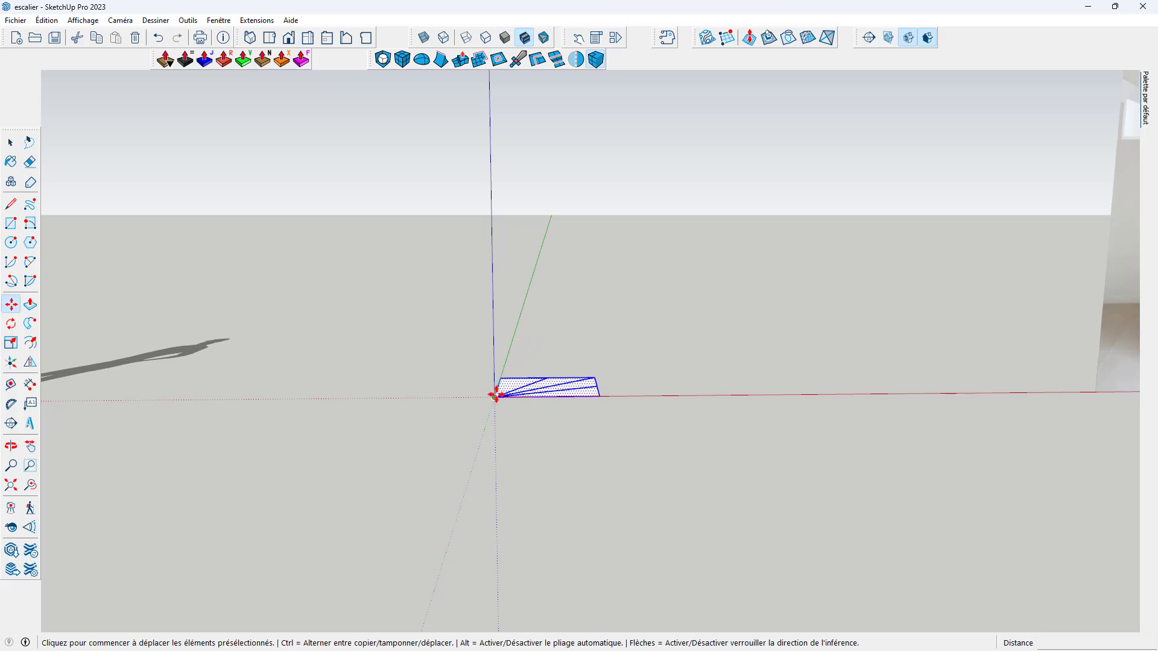
left_click(494, 397)
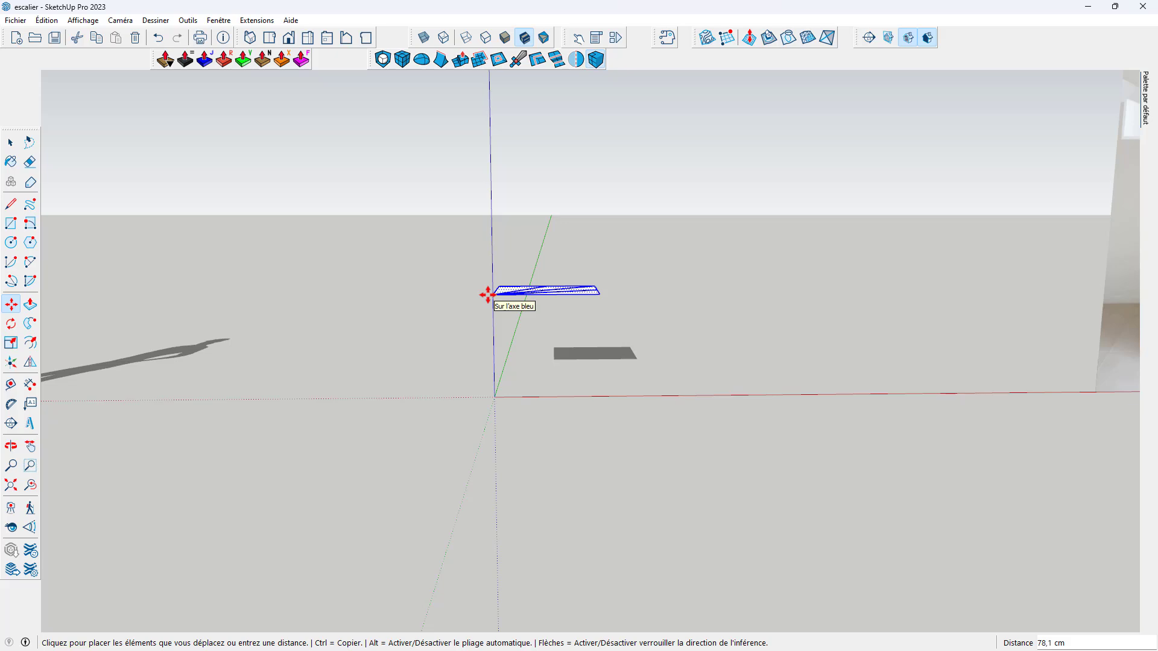
type("17")
key("Return")
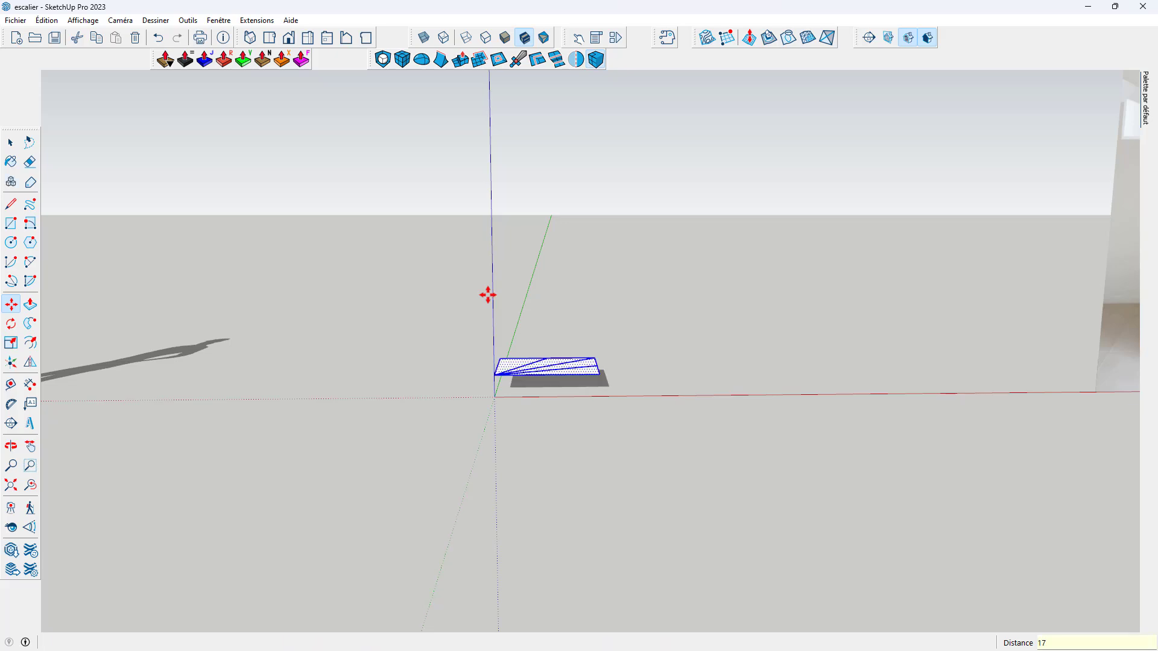
key("space")
left_click(571, 302)
Raise the triangular tread face beside the green axis by 17 cm twice with Push/Pull
mouse_move(571, 301)
middle_mouse_down()
mouse_move(623, 377)
mouse_move(604, 368)
middle_mouse_up()
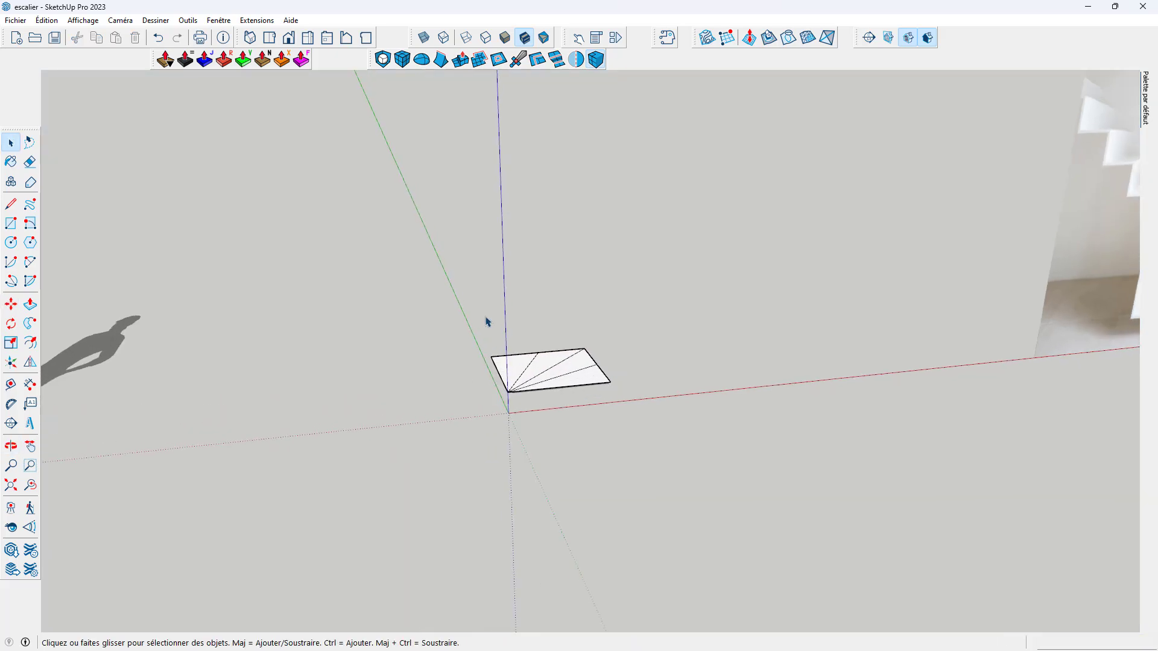
scroll(490, 325, "up", 2)
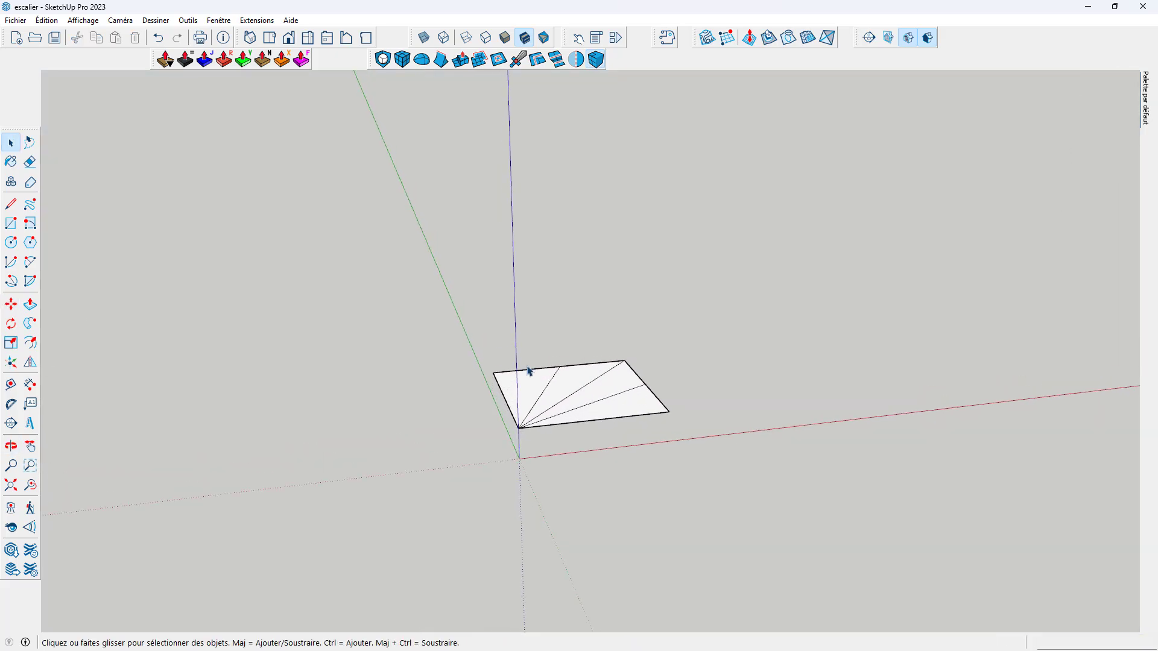
key("p")
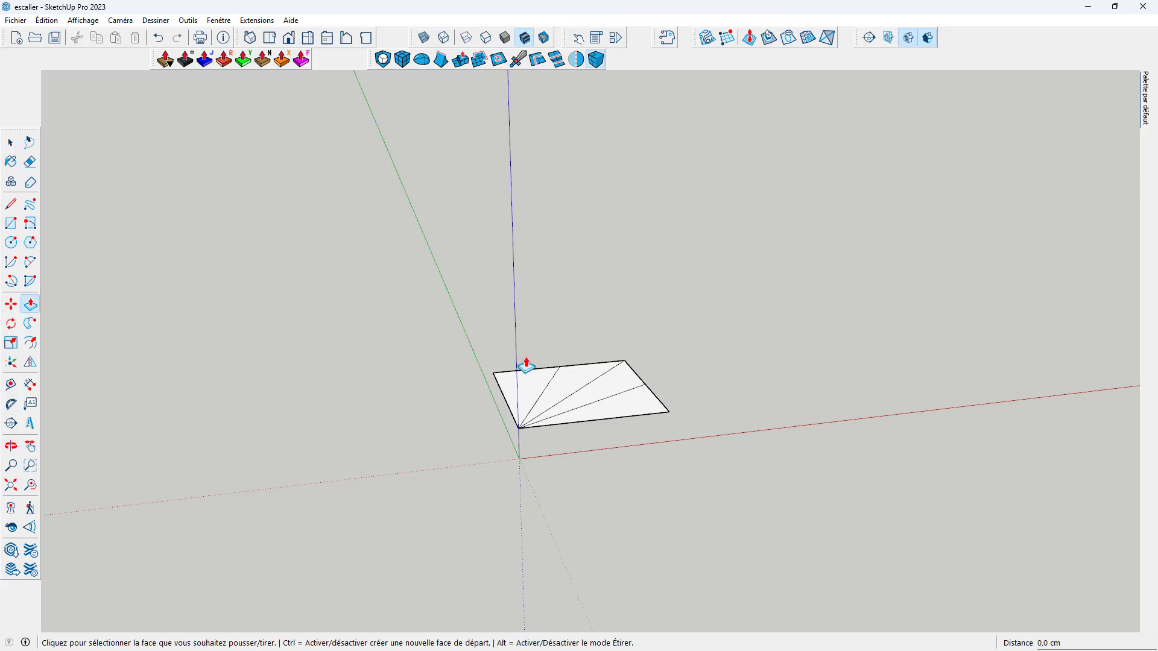
left_click(525, 388)
left_click(525, 355)
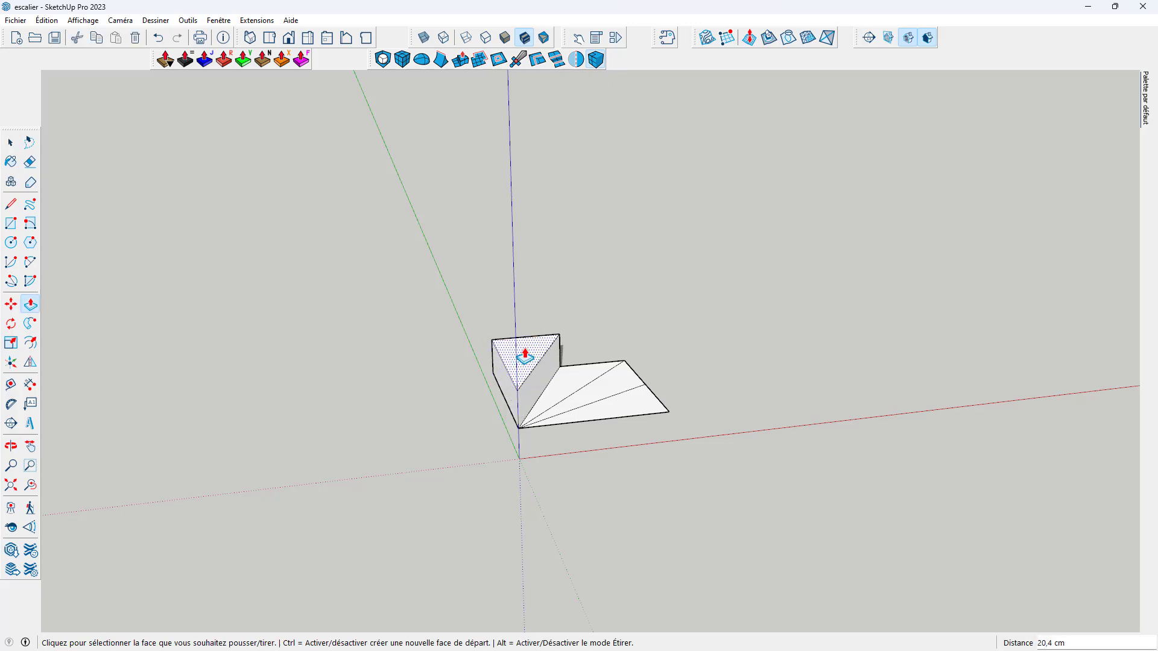
key("Return")
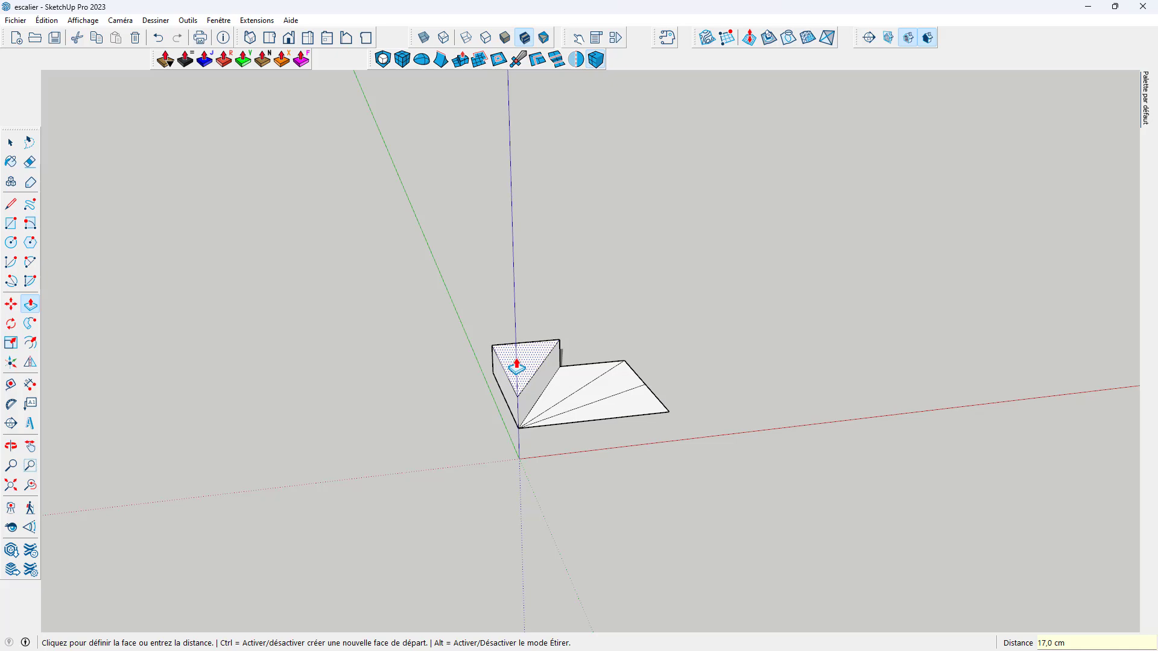
double_click(517, 366)
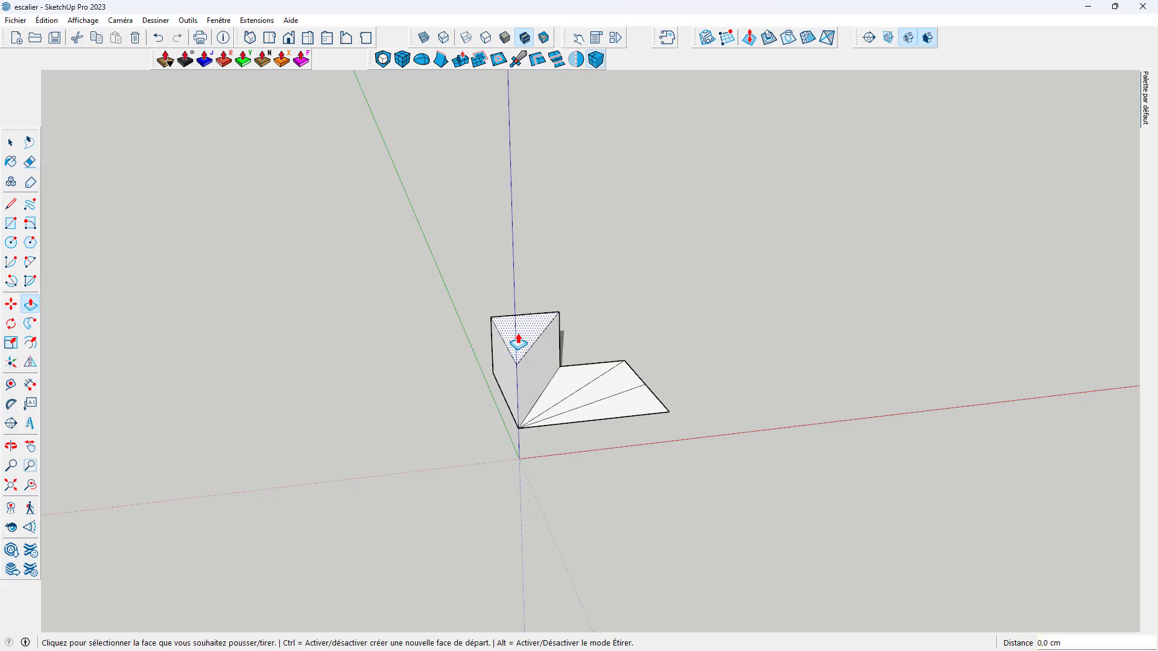
With Push/Pull, raise the tread beside the green axis another 17 cm, the second tread 17 cm twice and the third tread once
double_click(521, 345)
double_click(574, 381)
double_click(561, 362)
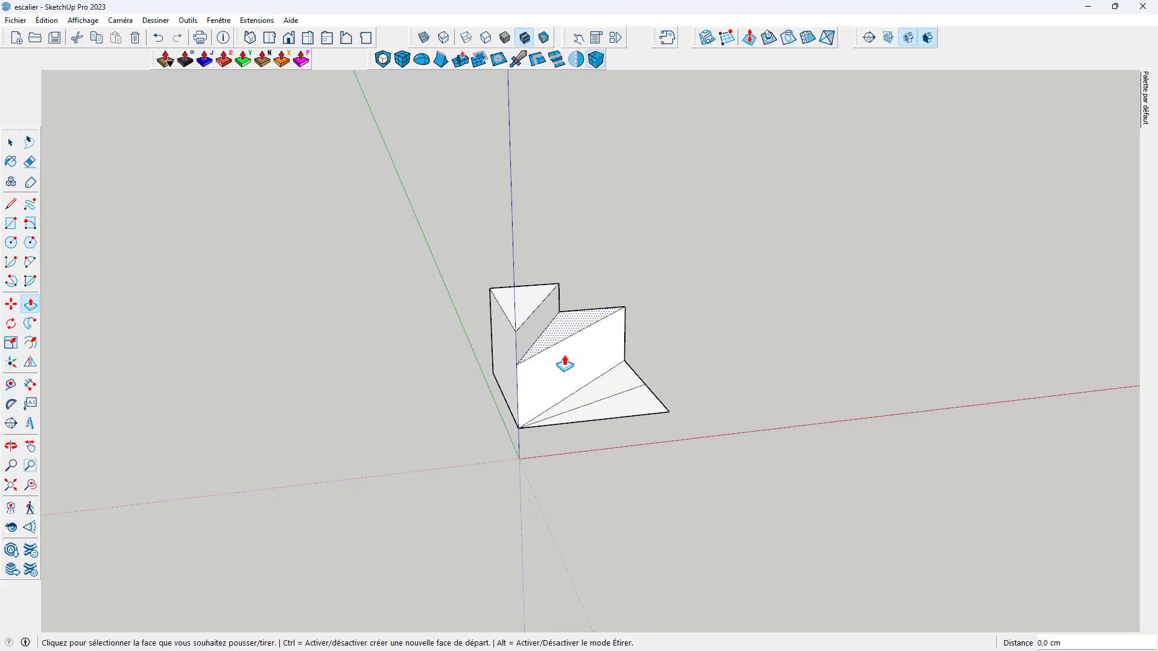
double_click(613, 399)
Erase the outer vertical and bottom edges of the winder block so the side walls disappear and only treads and risers remain
middle_click_drag(623, 421, 703, 377)
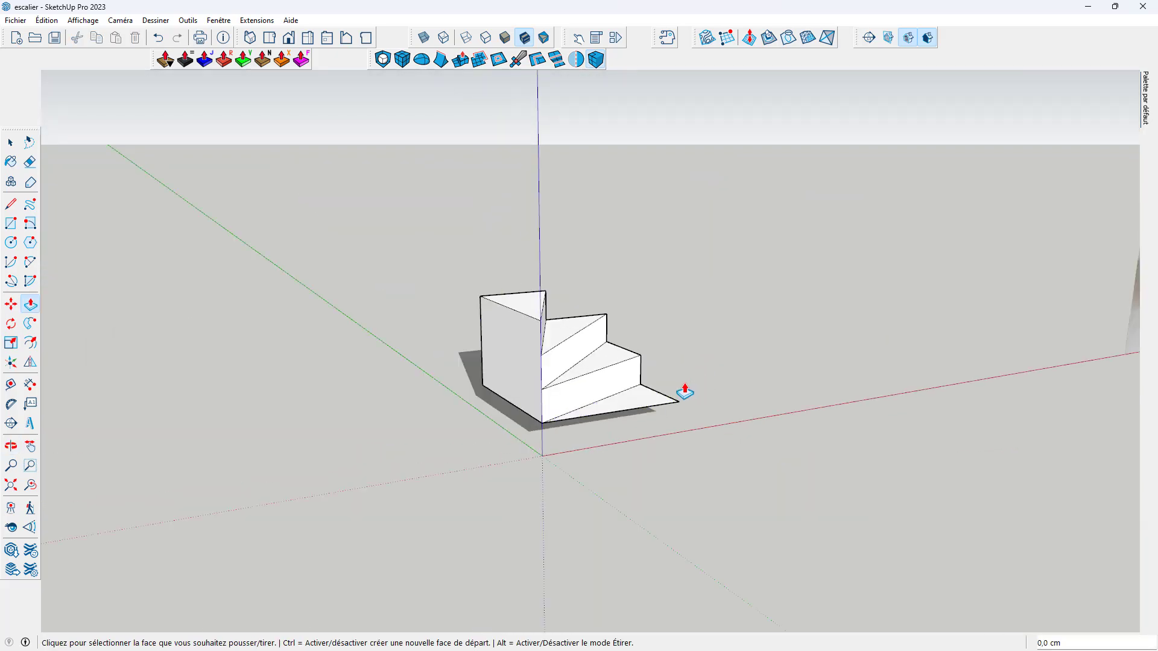
key("e")
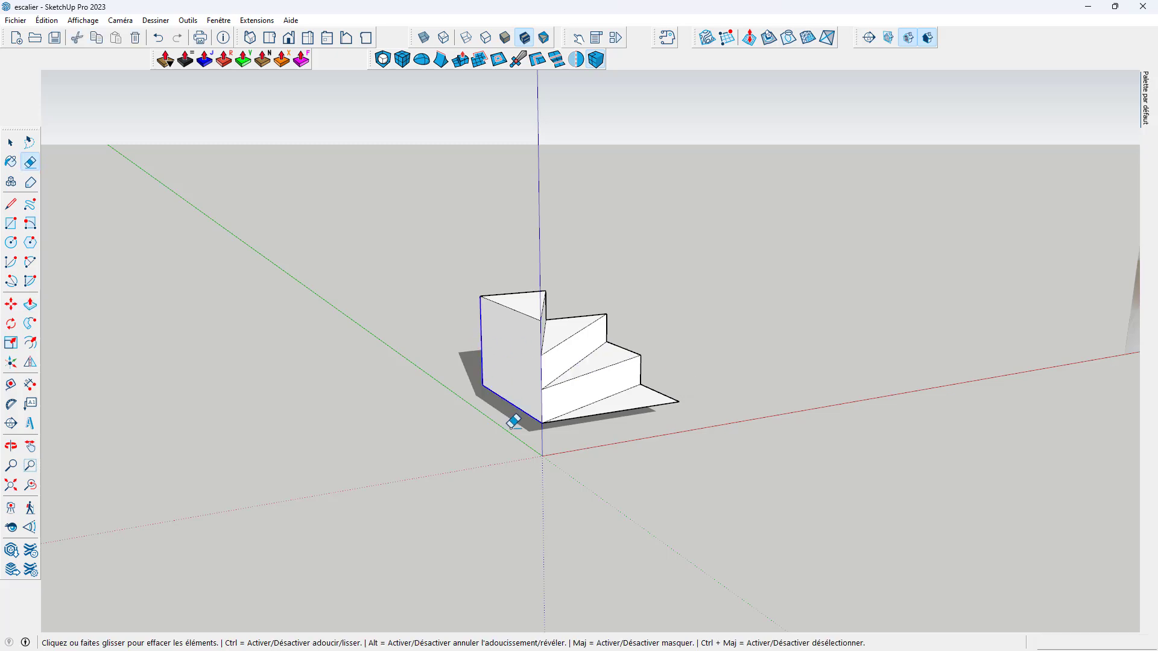
left_click_drag(517, 413, 454, 417)
middle_click_drag(454, 417, 572, 385)
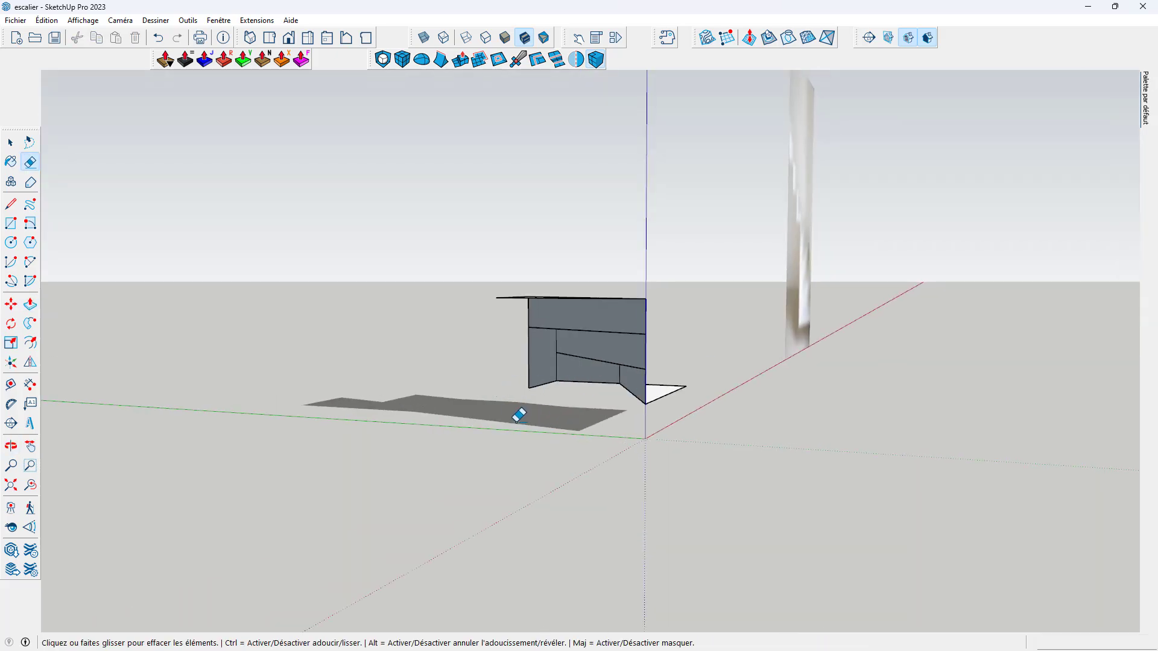
mouse_move(519, 414)
middle_mouse_down()
mouse_move(598, 437)
mouse_move(519, 426)
middle_mouse_up()
left_click_drag(545, 398, 511, 387)
middle_click_drag(489, 388, 1098, 451)
mouse_move(471, 415)
middle_mouse_down()
mouse_move(995, 400)
mouse_move(630, 395)
mouse_move(659, 372)
middle_mouse_up()
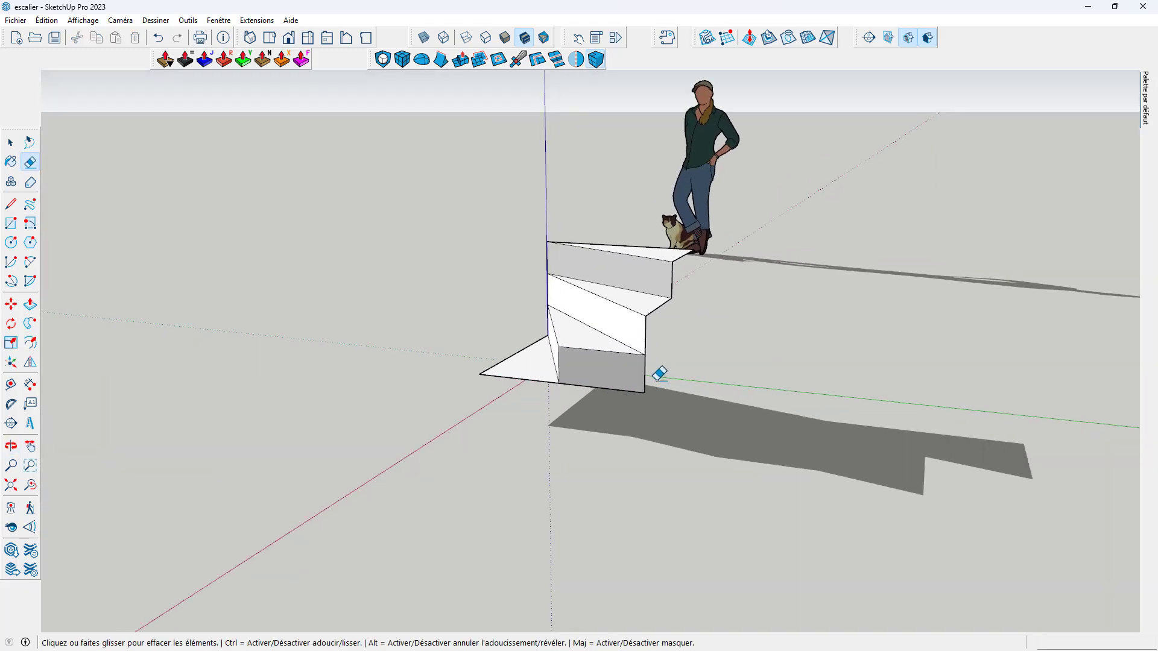
left_click(657, 374)
Draw a 17 cm vertical line up from the outer corner of the highest winder tread
middle_click_drag(630, 495, 838, 547)
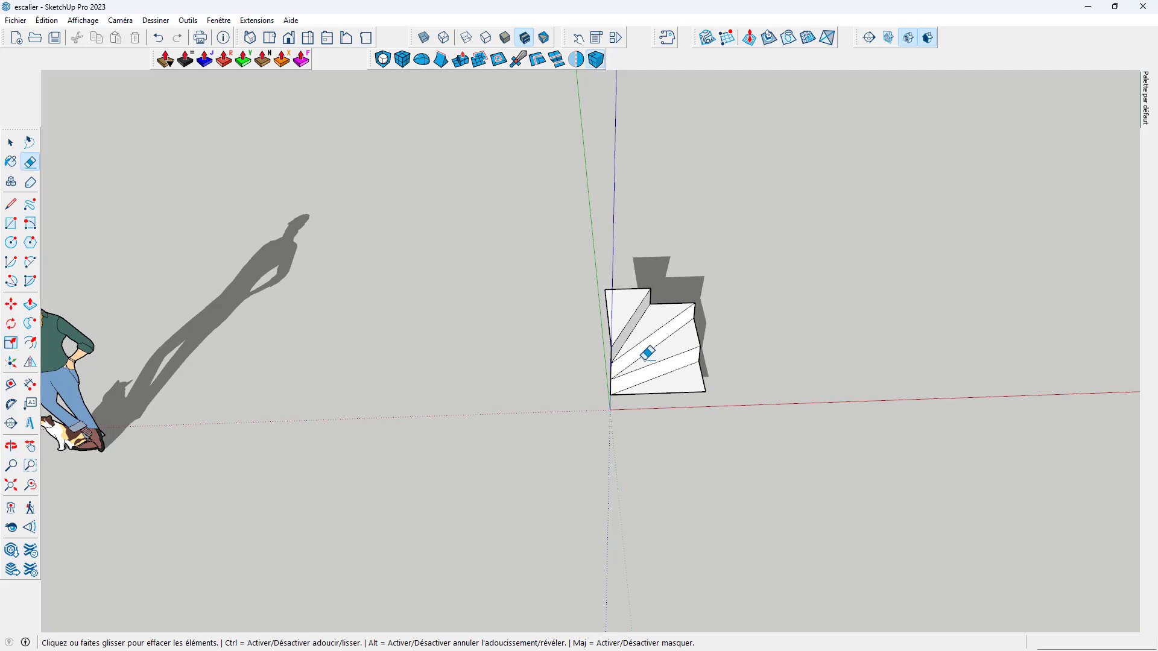
scroll(555, 304, "up", 2)
mouse_move(555, 305)
middle_mouse_down()
mouse_move(902, 442)
mouse_move(824, 444)
middle_mouse_up()
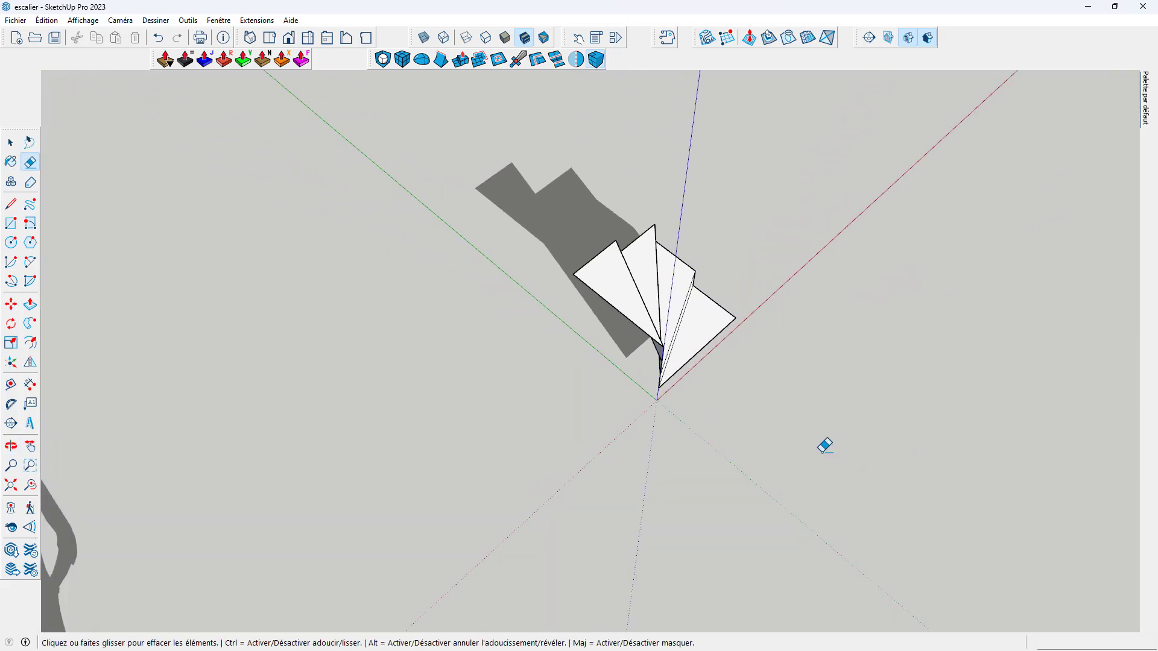
key("l")
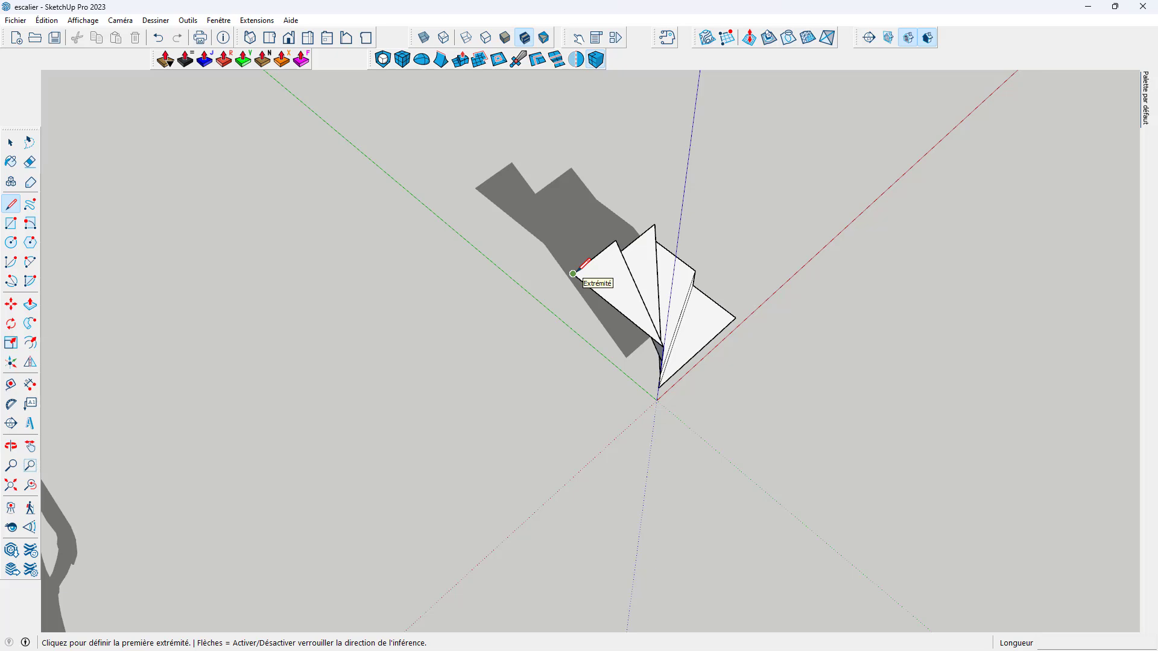
mouse_move(616, 308)
middle_mouse_down()
mouse_move(577, 156)
mouse_move(574, 225)
middle_mouse_up()
left_click(580, 268)
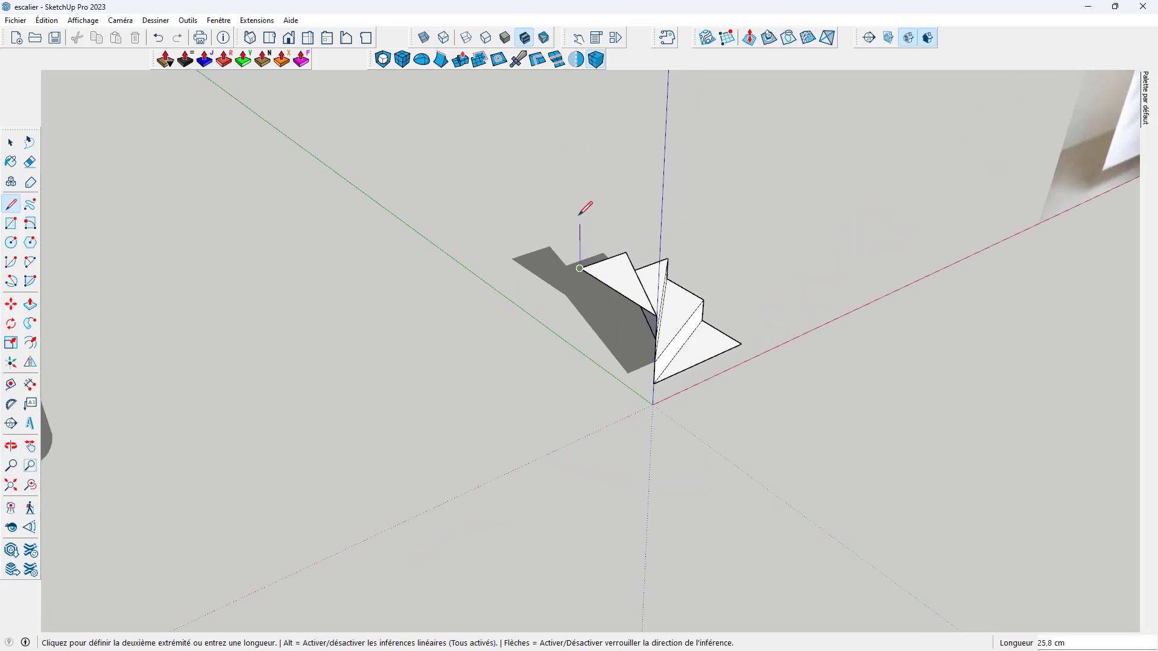
type("17")
key("Return")
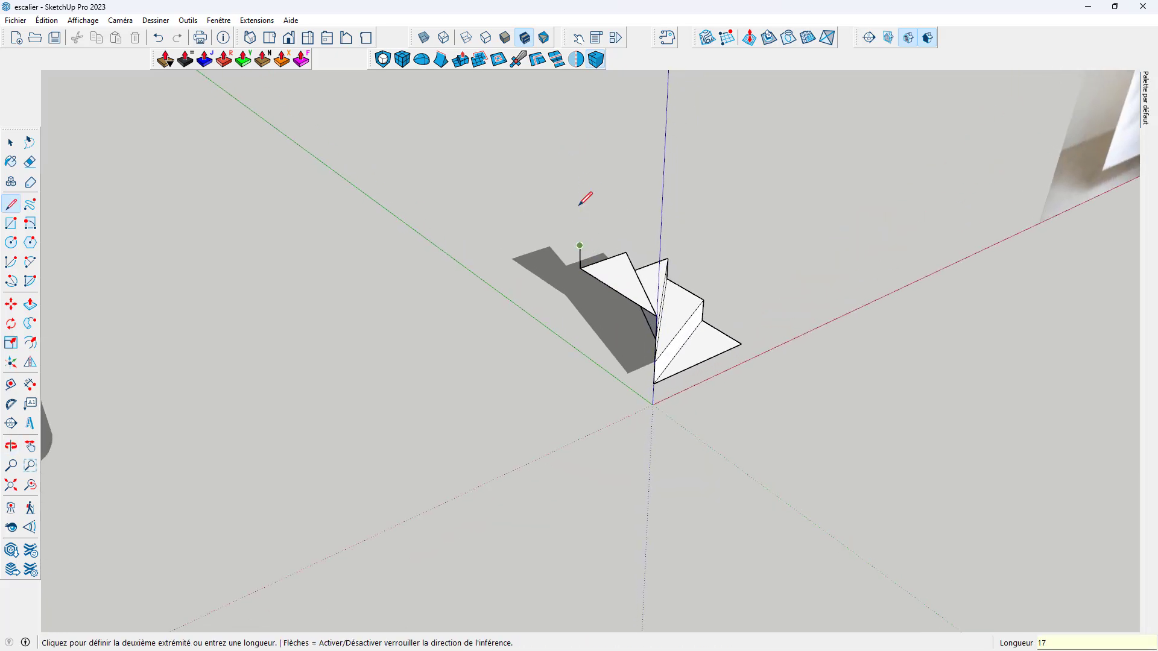
Copy the vertical line to the top tread's corner on the blue axis and join both upper ends to close the riser face
key("space")
scroll(657, 298, "up", 3)
middle_click_drag(597, 286, 606, 237)
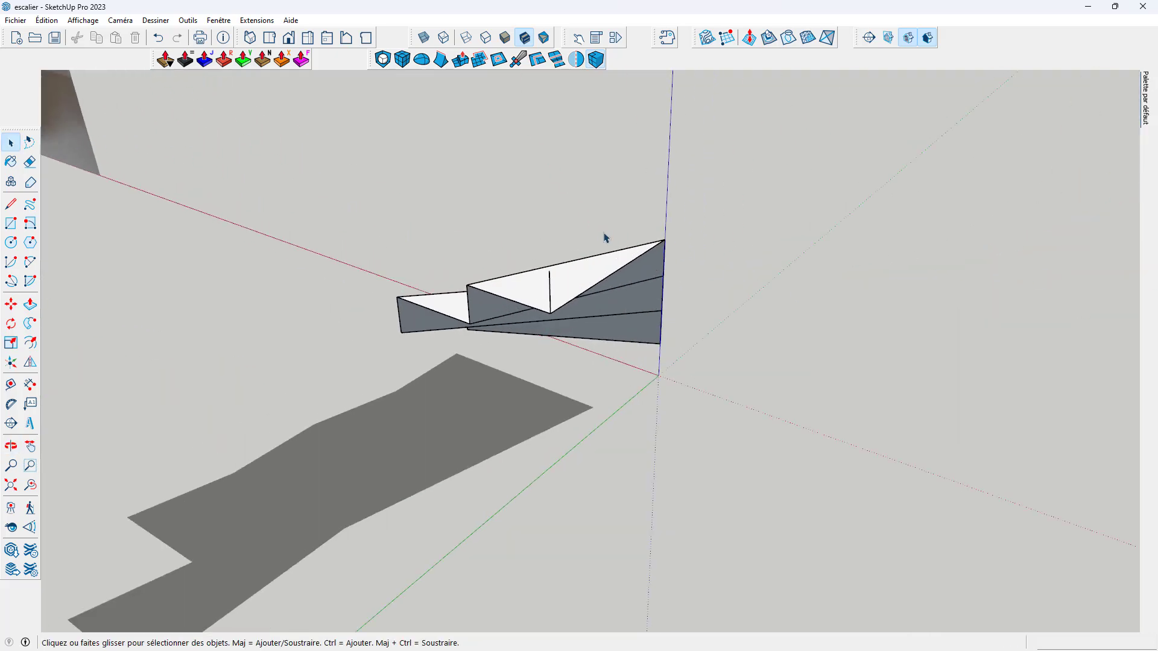
middle_click_drag(552, 281, 555, 242)
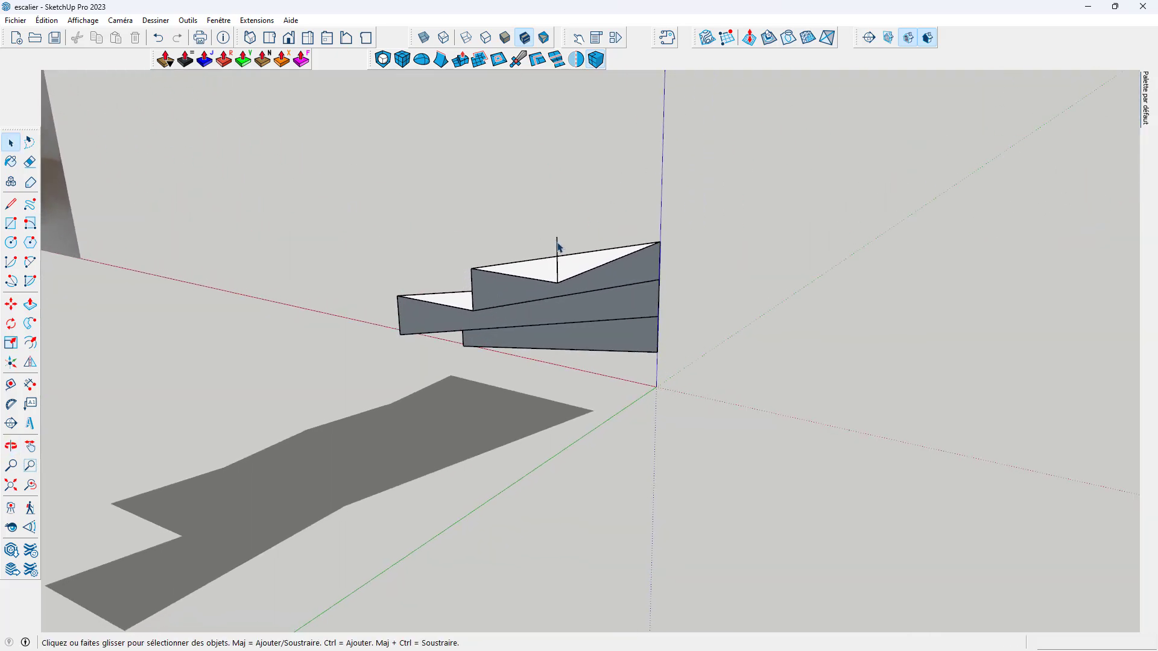
left_click(558, 248)
key("ctrl")
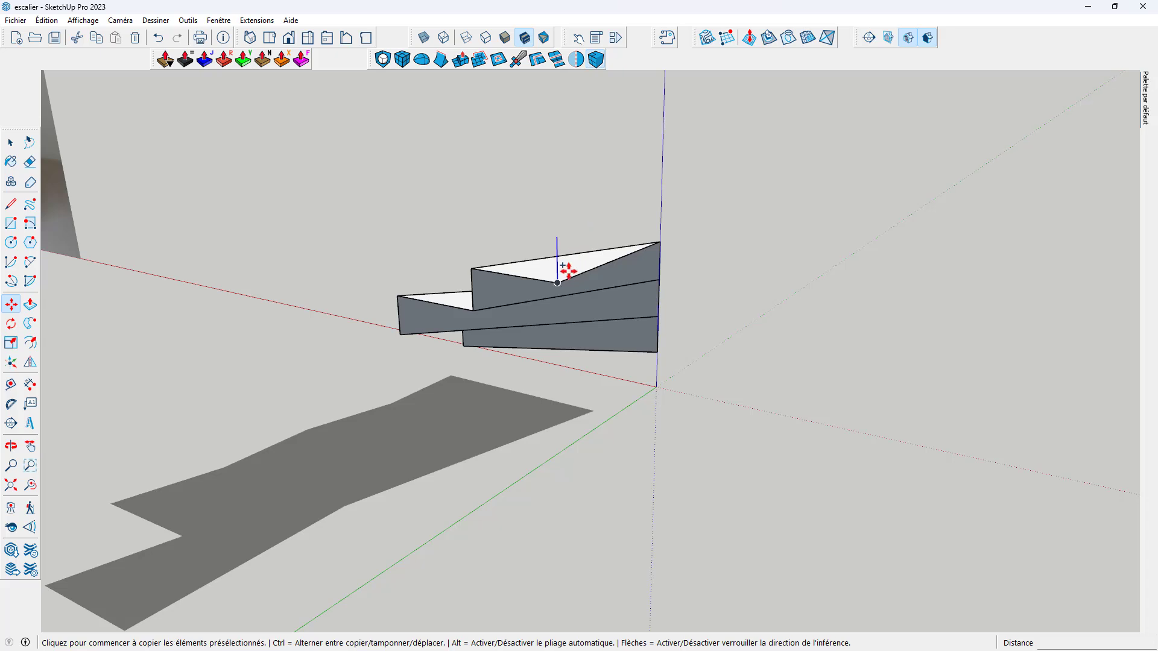
left_click(558, 282)
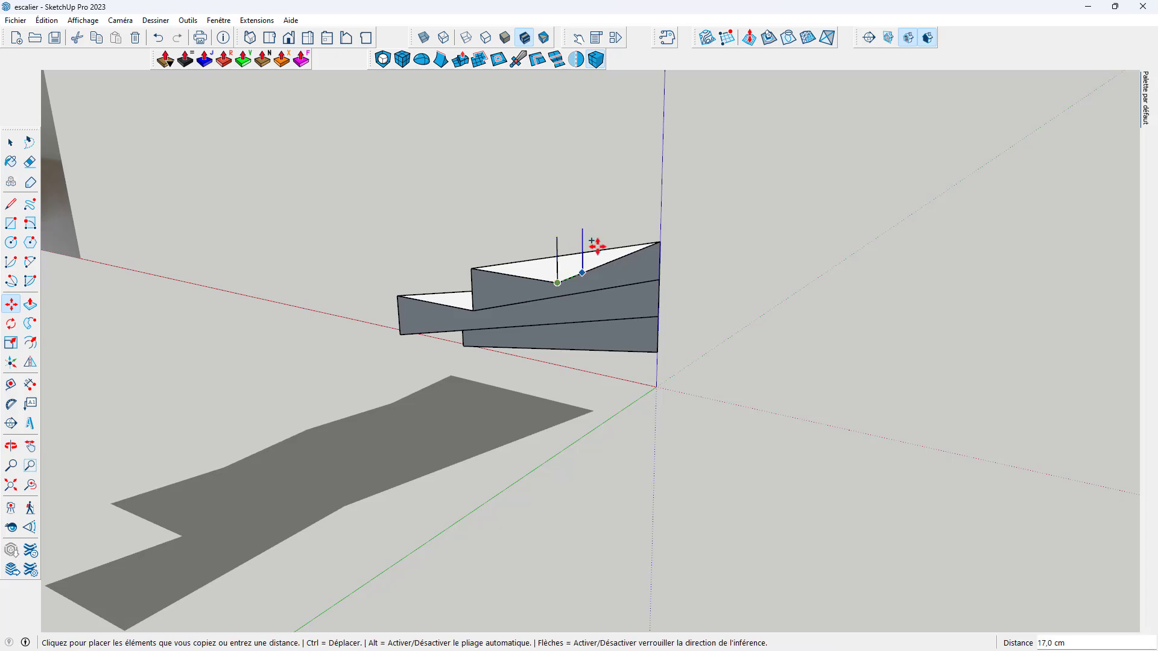
left_click(659, 242)
key("l")
left_click(661, 202)
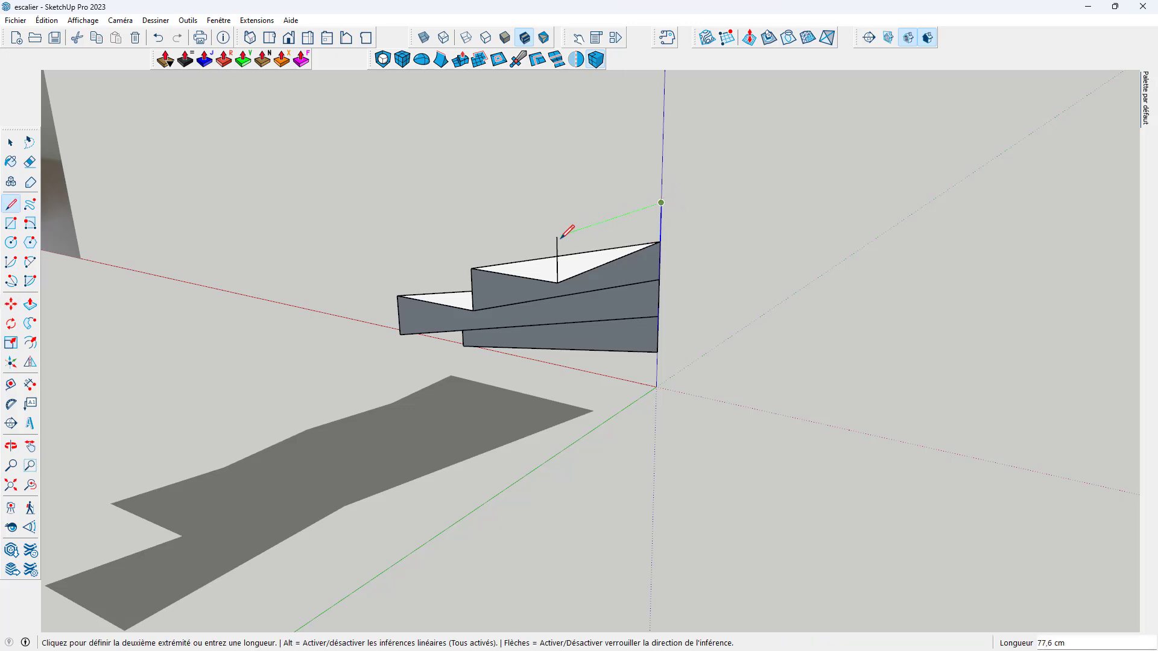
key("Escape")
Draw a straight rectangular tread 25 cm deep and 80 cm wide from the riser's top edge, running along the red axis
mouse_move(564, 239)
middle_mouse_down()
mouse_move(1045, 340)
mouse_move(1025, 341)
middle_mouse_up()
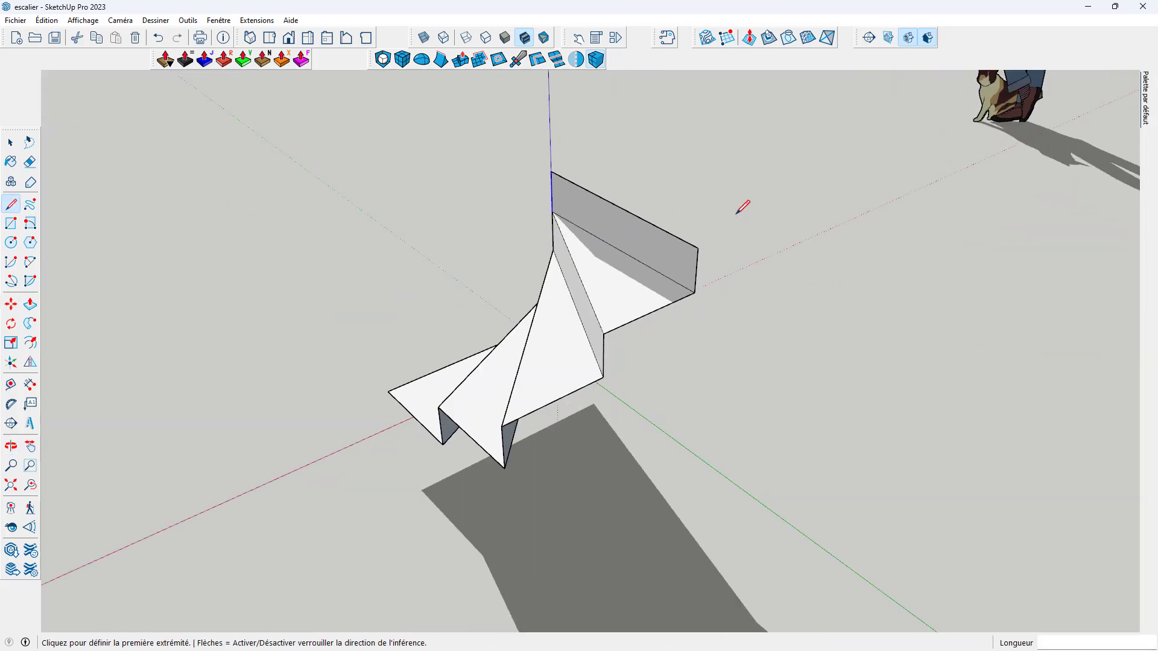
left_click(698, 248)
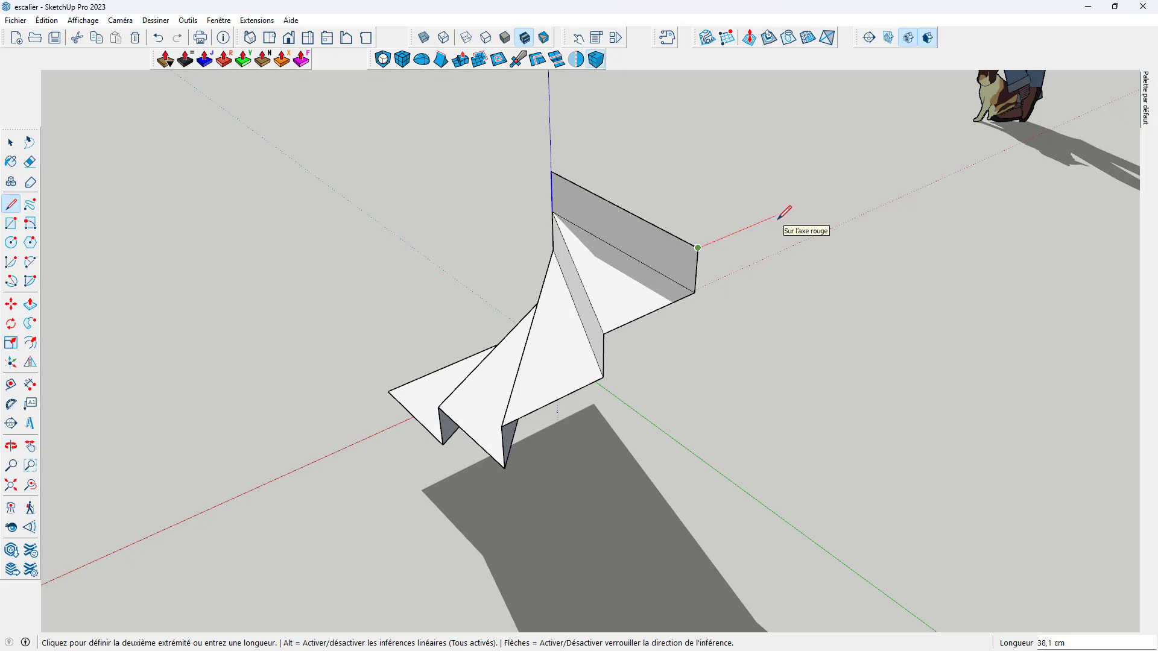
type("25")
key("Return")
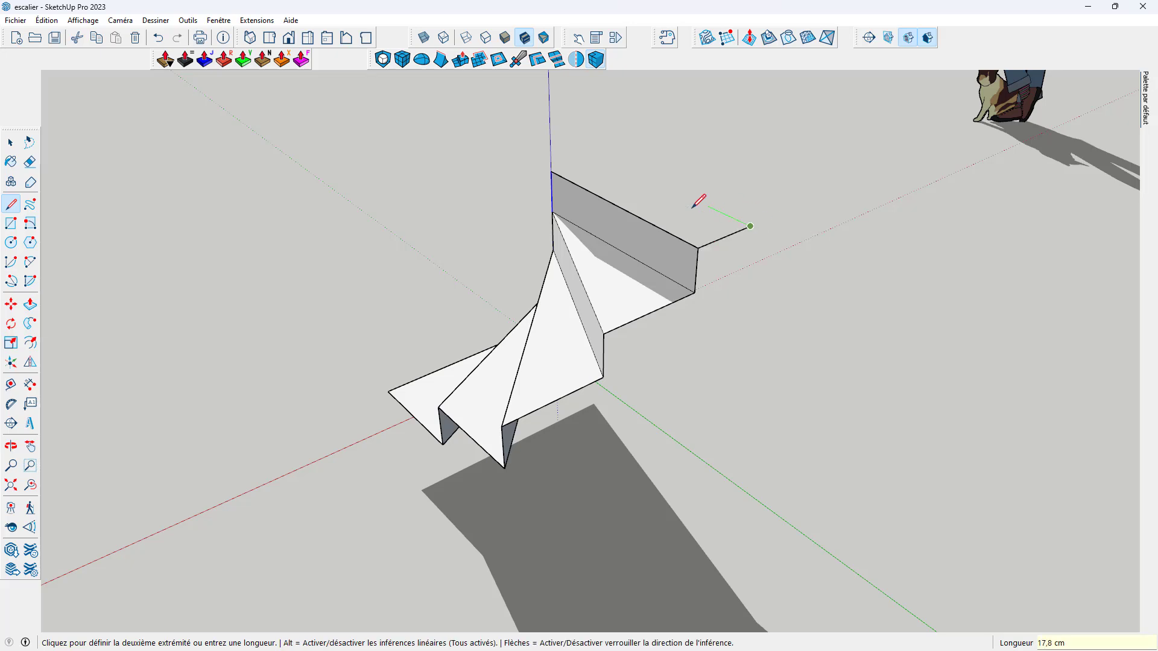
type("80")
key("Return")
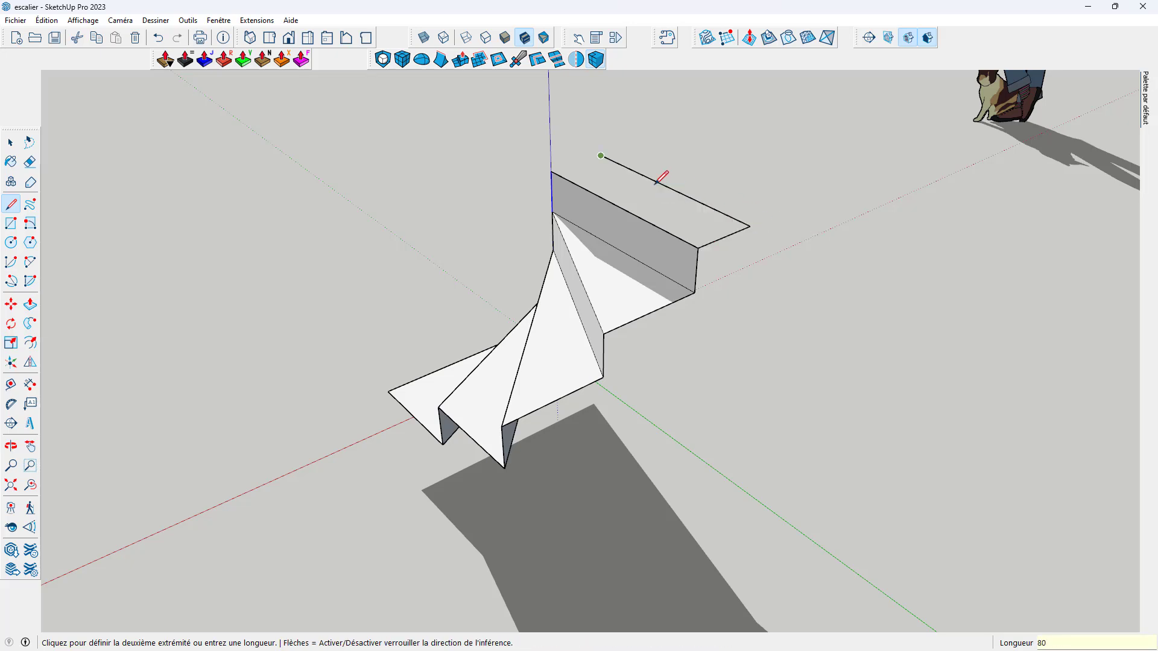
left_click(556, 170)
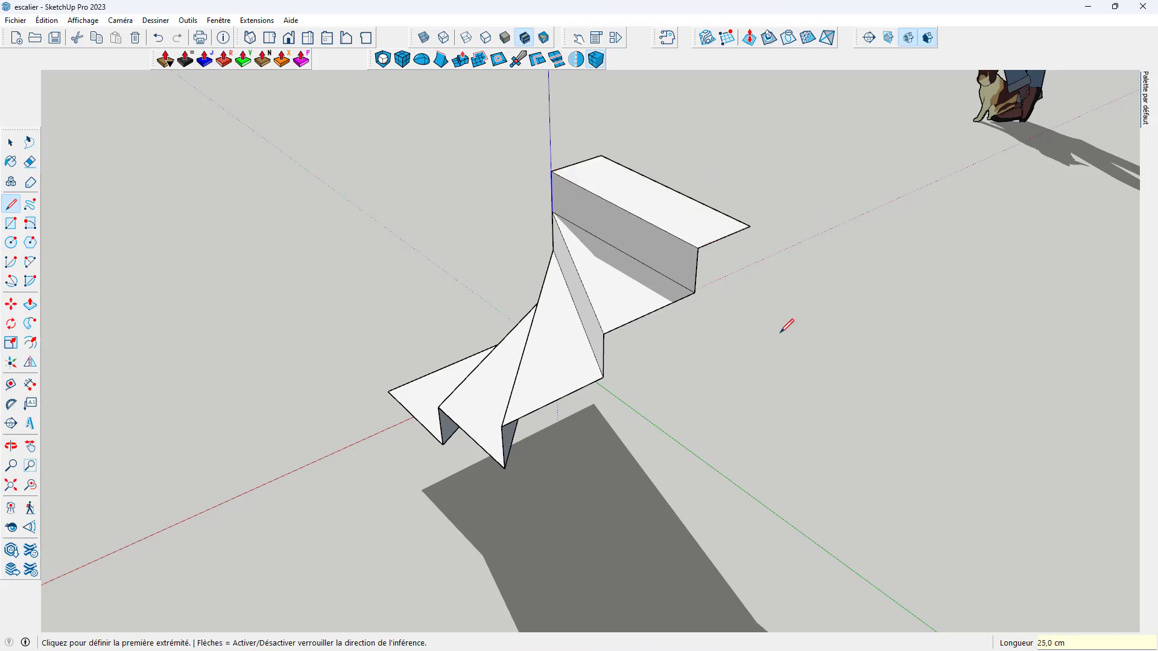
Copy the last riser and straight tread onto the tread's back corner and multiply the copy 13 times along the flight
mouse_move(786, 323)
middle_mouse_down()
mouse_move(723, 331)
mouse_move(555, 251)
mouse_move(592, 222)
mouse_move(553, 243)
middle_mouse_up()
key("space")
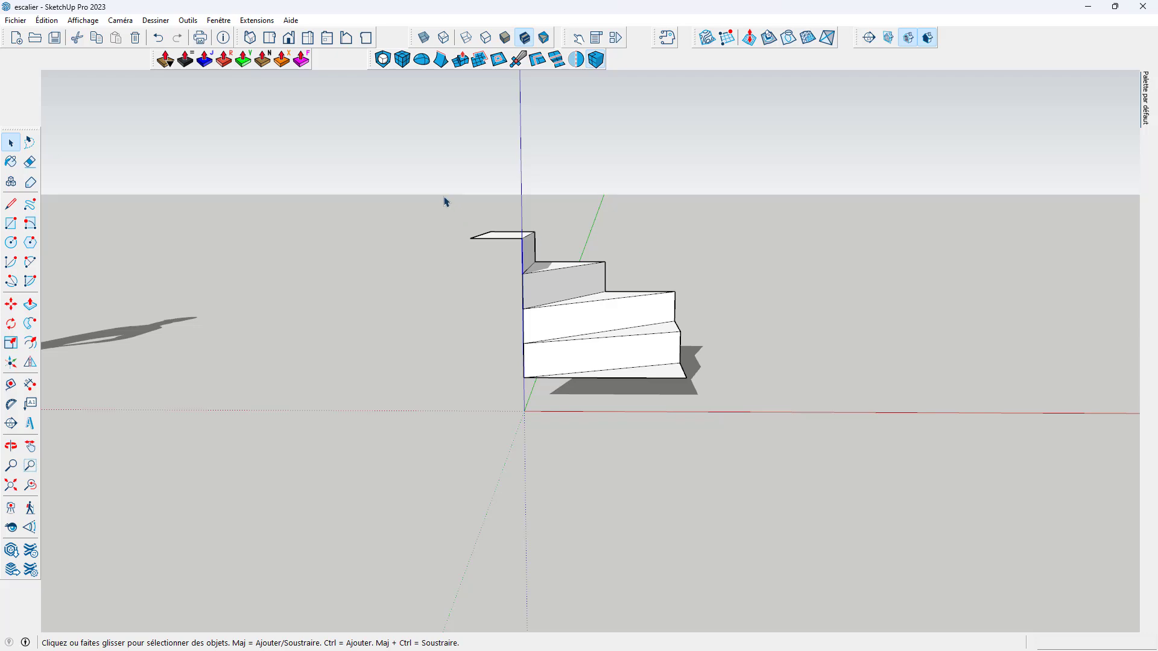
left_click_drag(446, 198, 555, 294)
key("m")
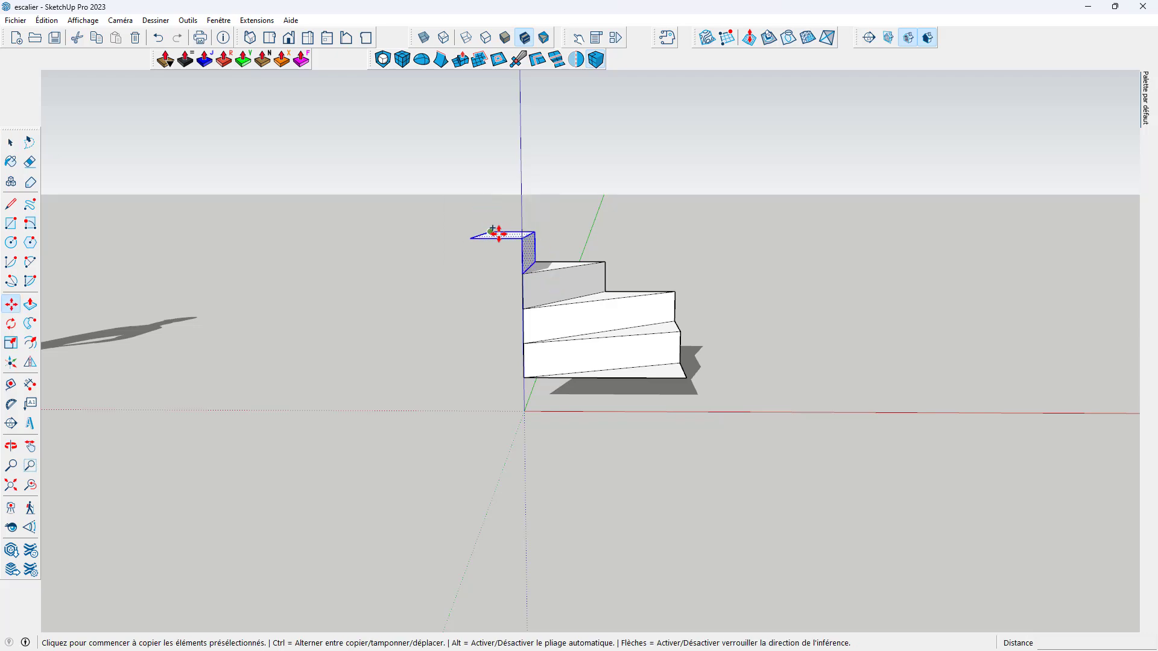
key("ctrl")
left_click(522, 274)
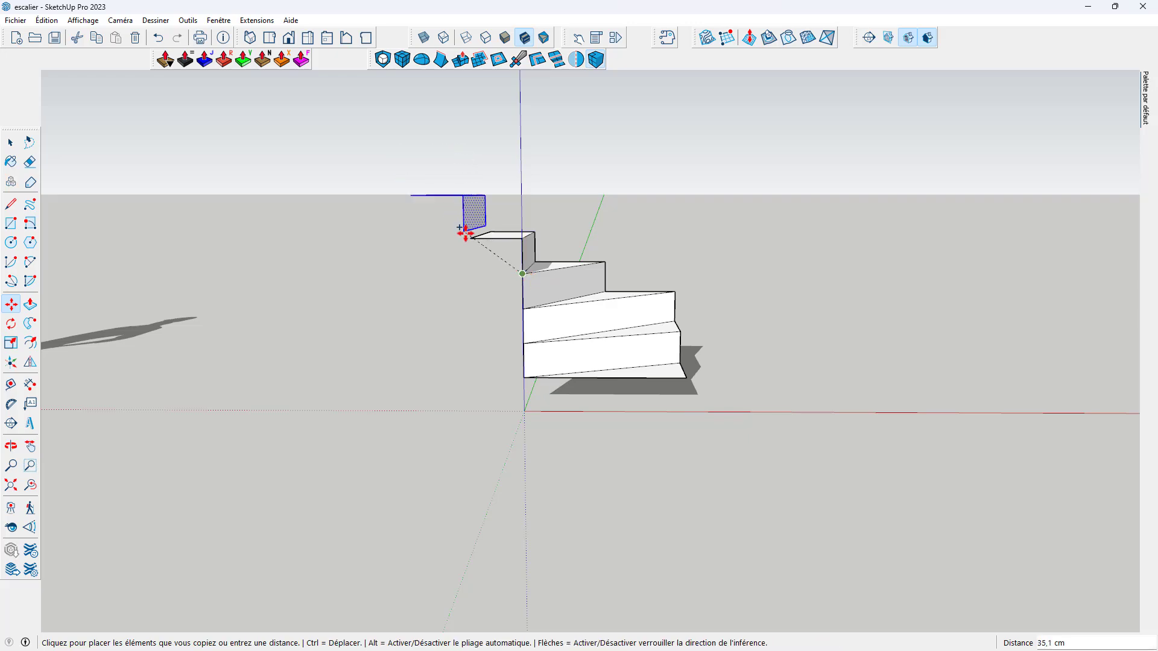
left_click(469, 236)
type("x")
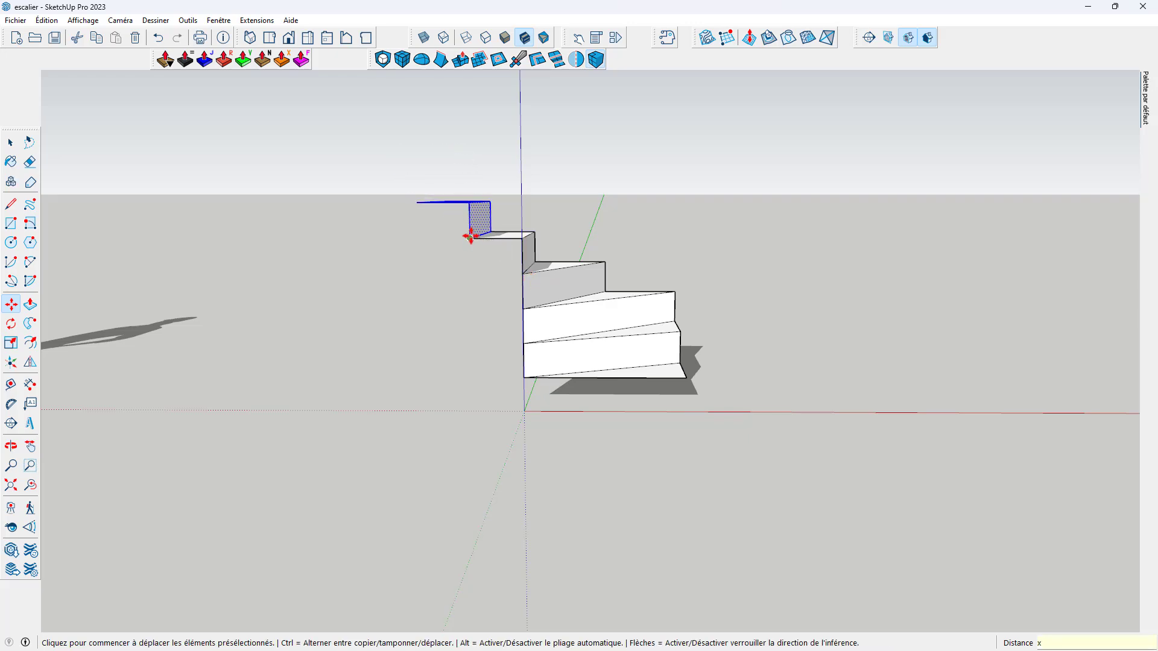
type("13")
key("Return")
Place a guide line 250 cm above the red axis with the Tape Measure
key("space")
scroll(652, 331, "down", 5)
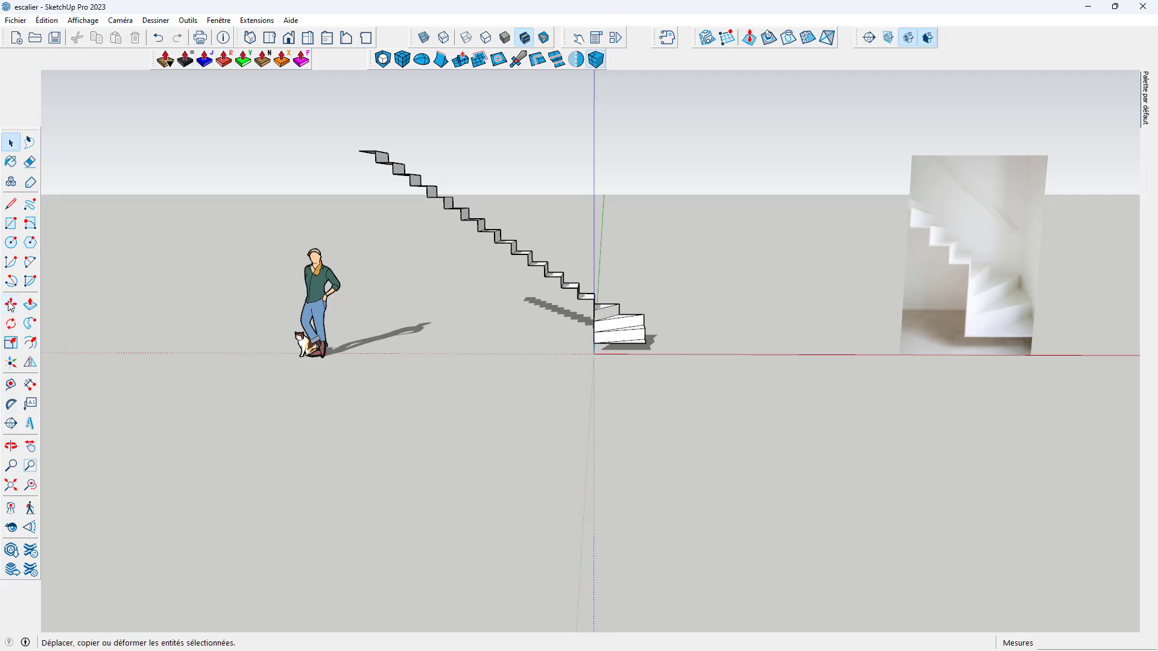
key("t")
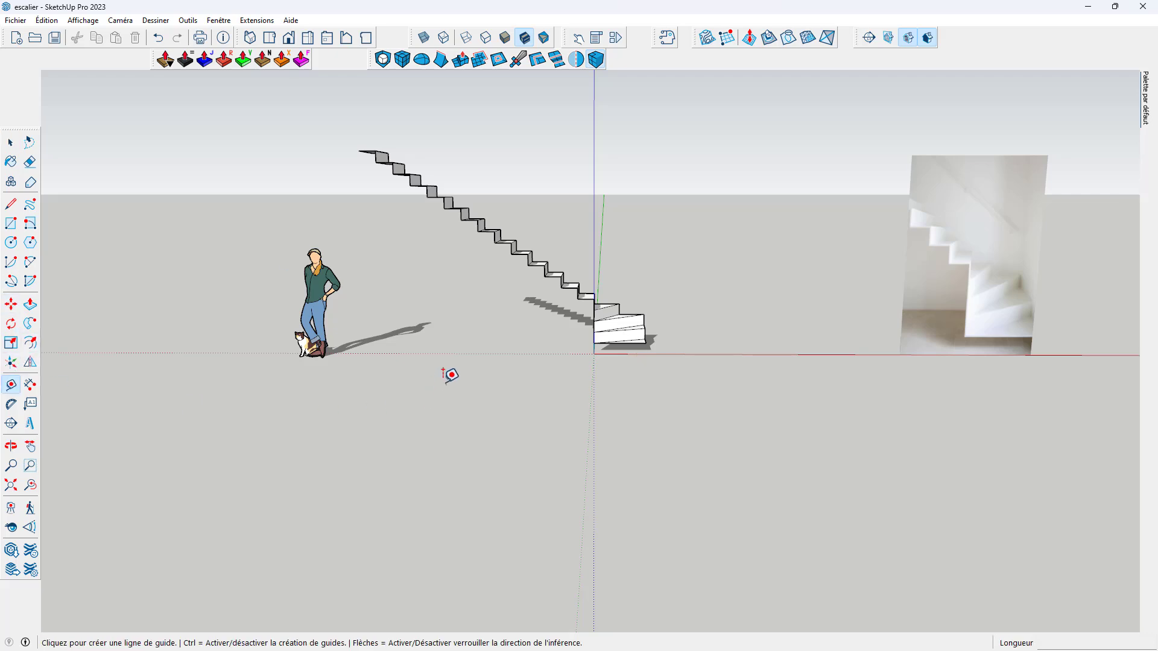
left_click(483, 353)
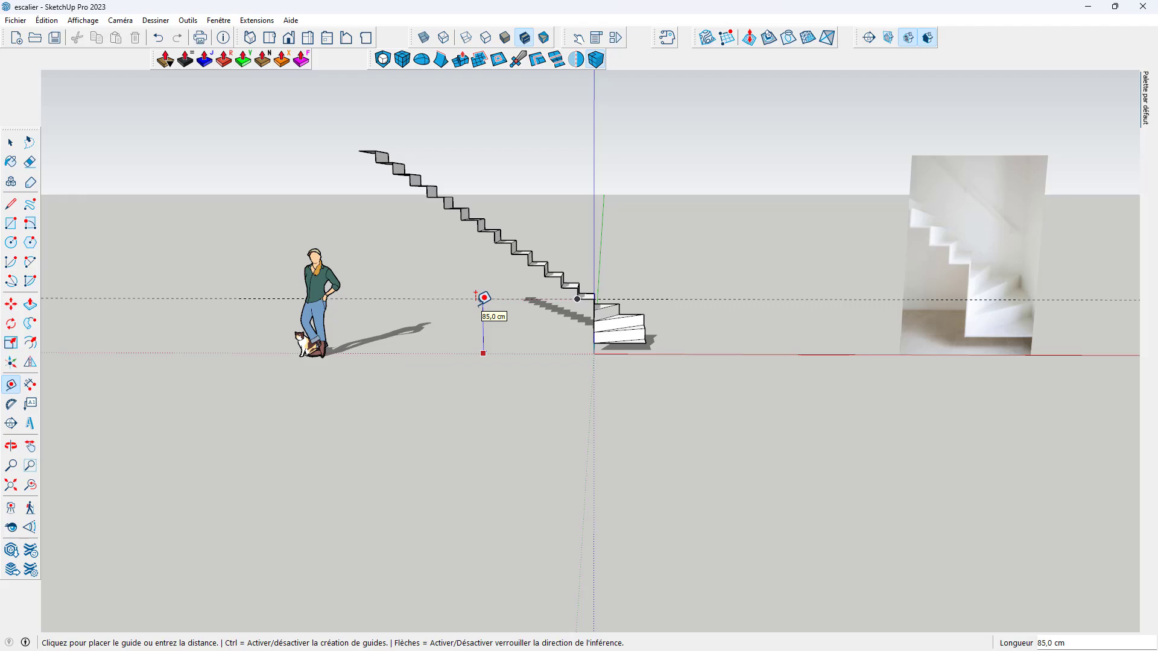
type("250")
key("Return")
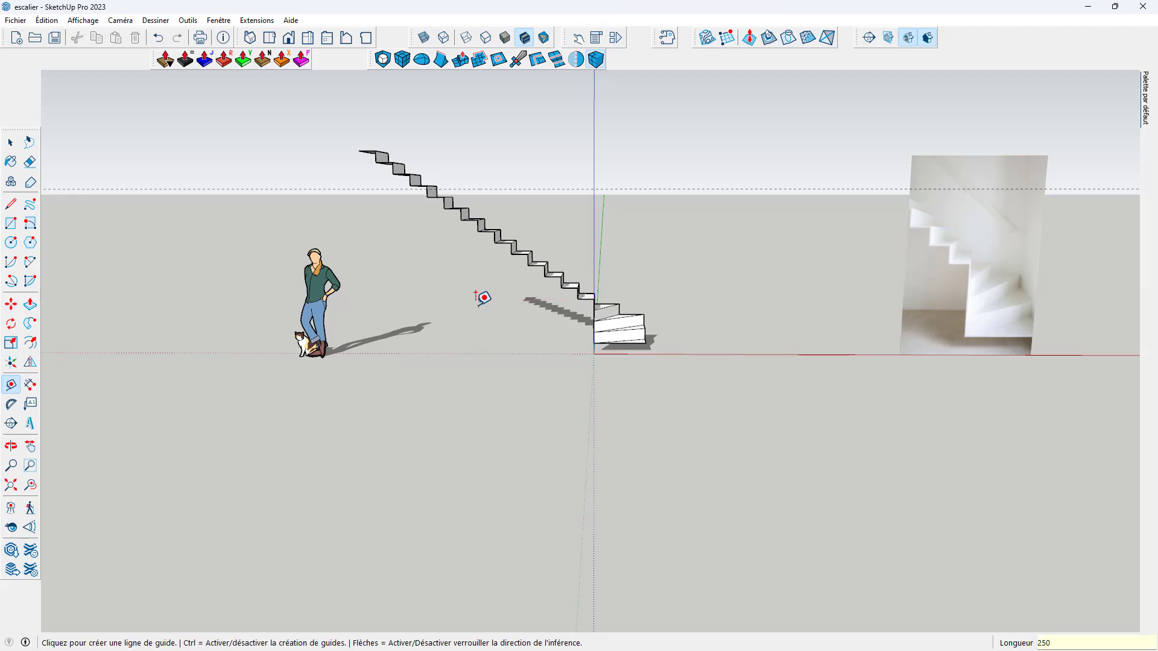
Erase the guide and the tread at its height, and delete the detached surplus steps above
middle_click_drag(351, 248, 403, 204)
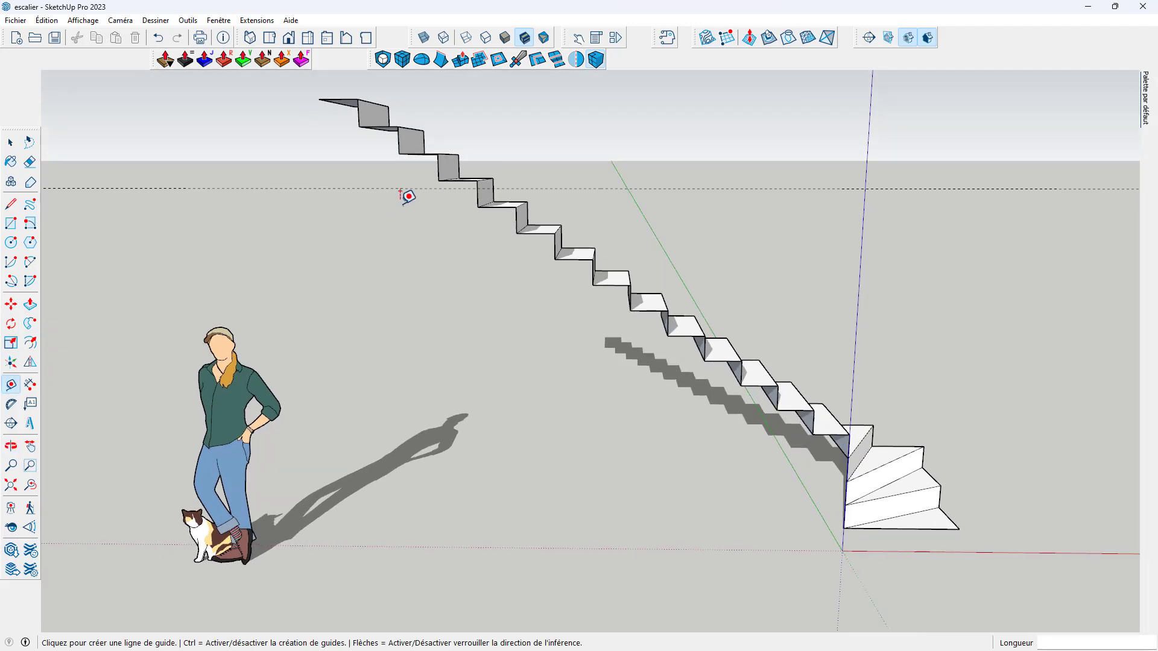
key("e")
scroll(447, 175, "up", 4)
left_click(474, 199)
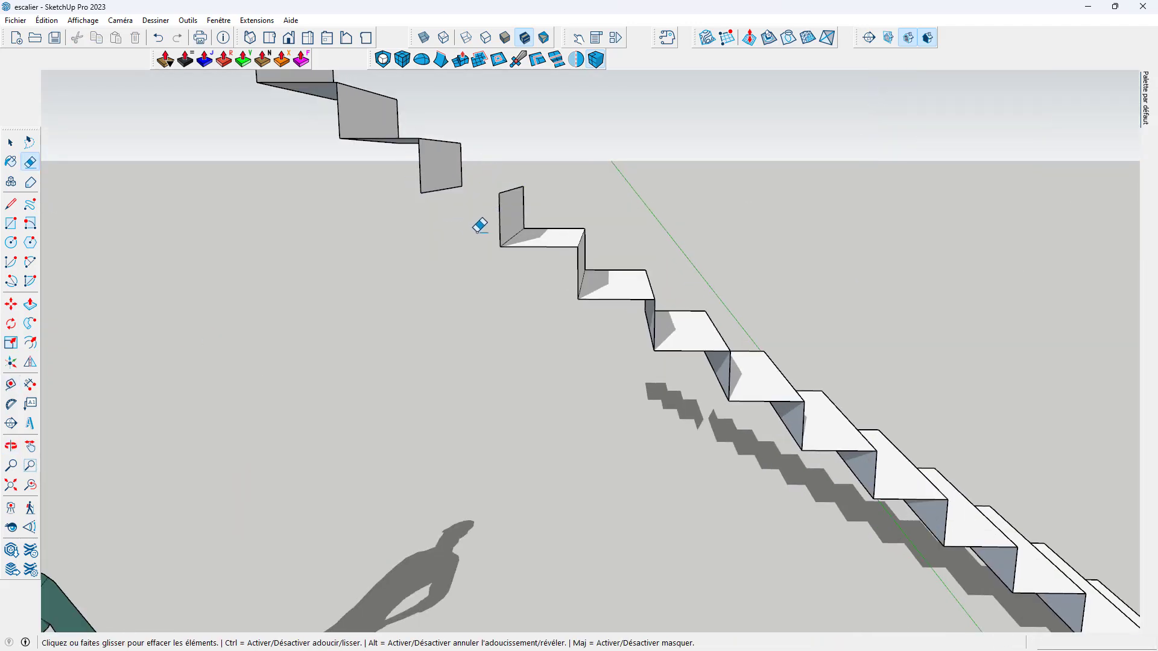
scroll(464, 205, "down", 3)
key("space")
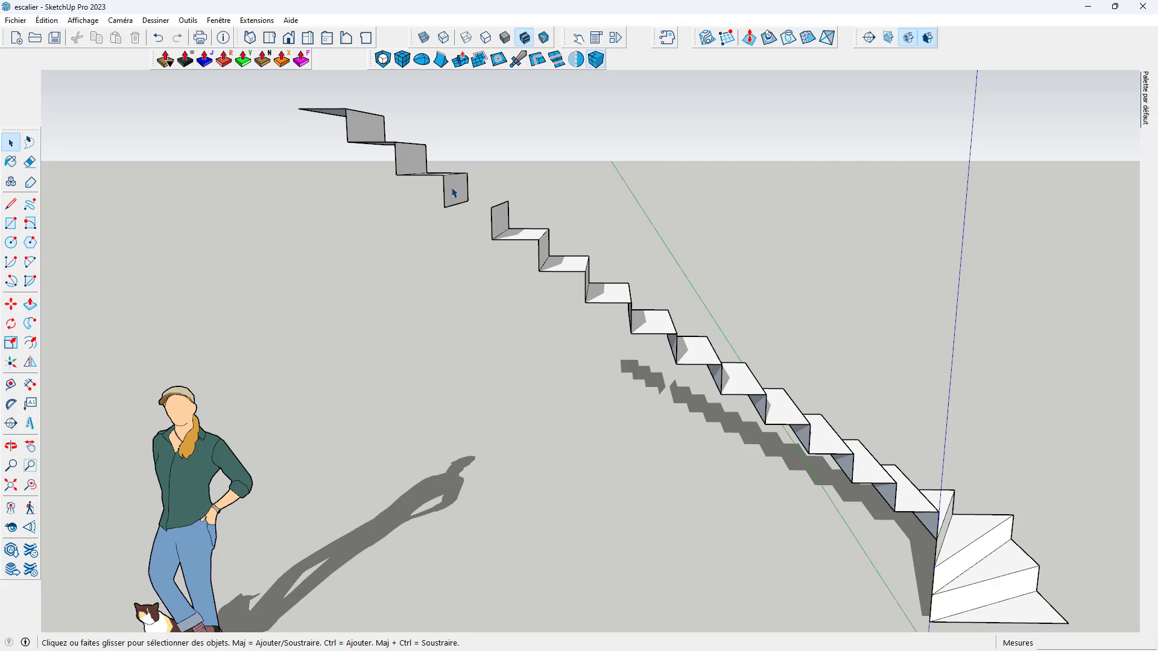
triple_click(454, 193)
key("Delete")
Save the staircase model under its existing file name
scroll(644, 230, "down", 5)
middle_click_drag(709, 334, 887, 336)
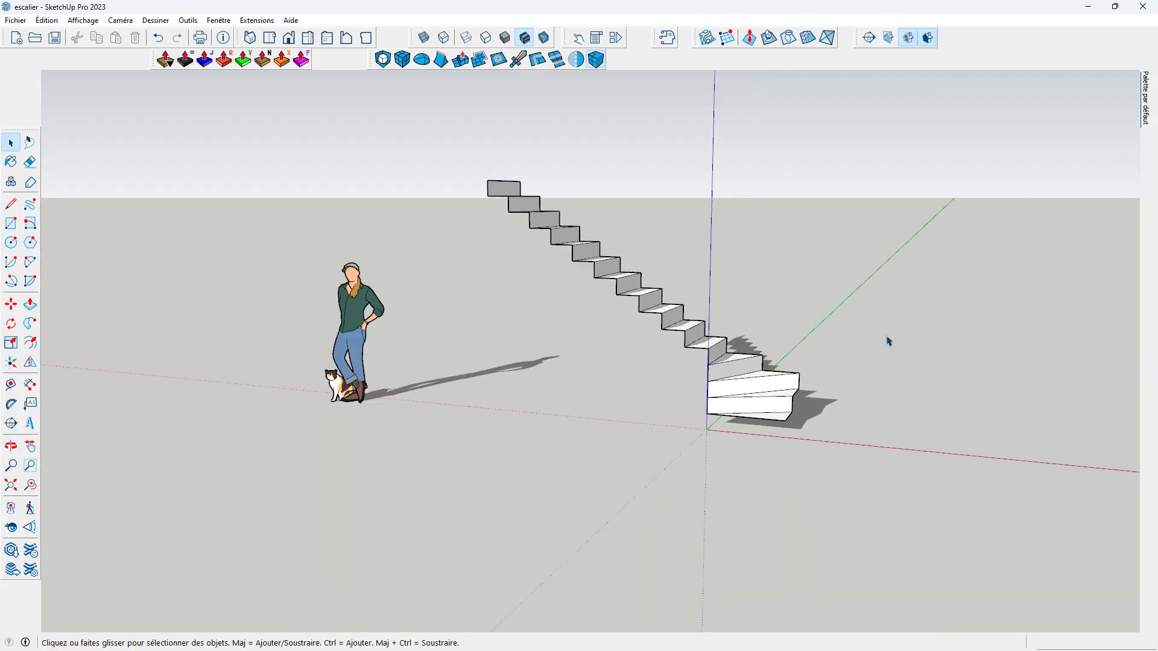
scroll(887, 336, "up", 2)
left_click(14, 23)
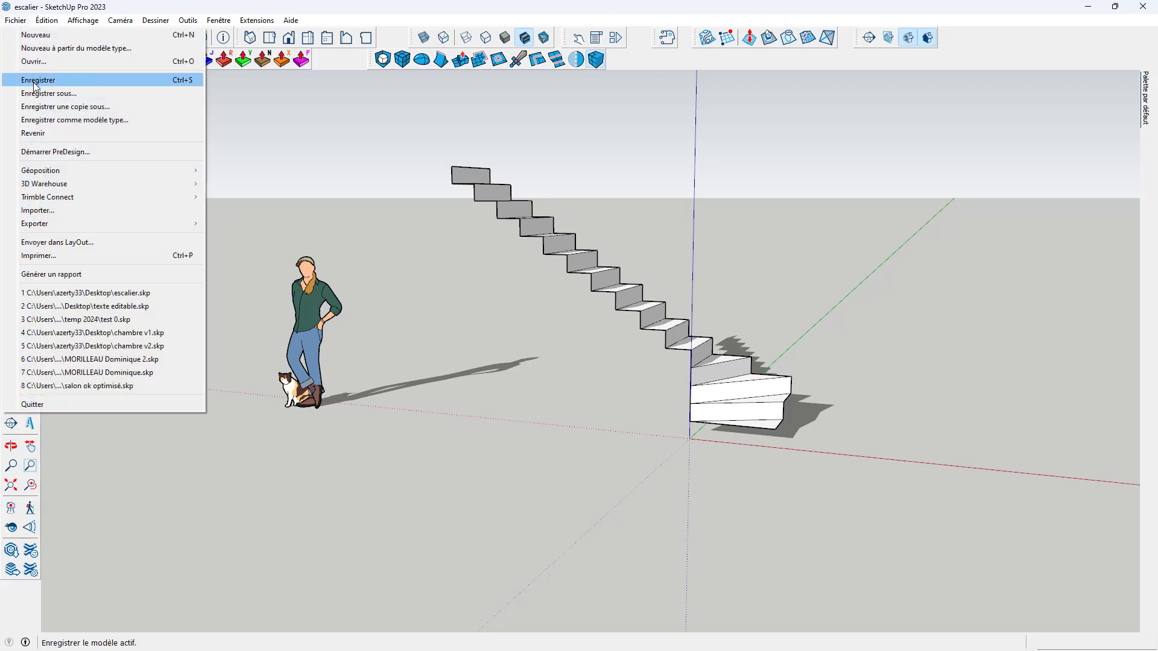
left_click(37, 79)
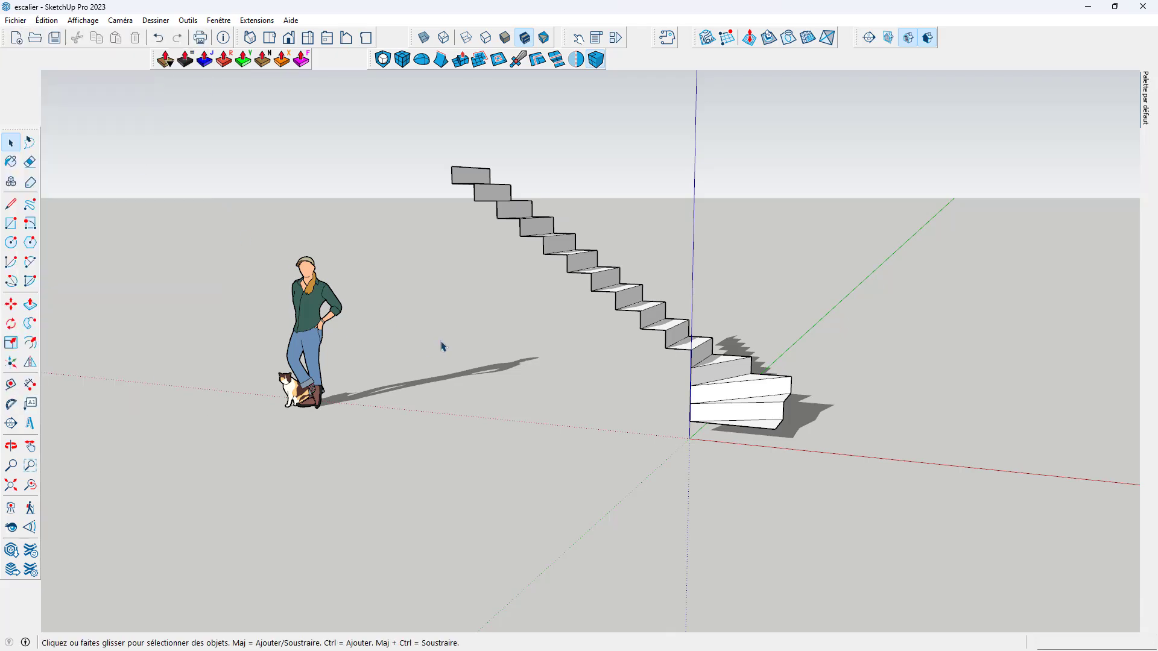
scroll(443, 347, "down", 3)
scroll(605, 373, "up", 3)
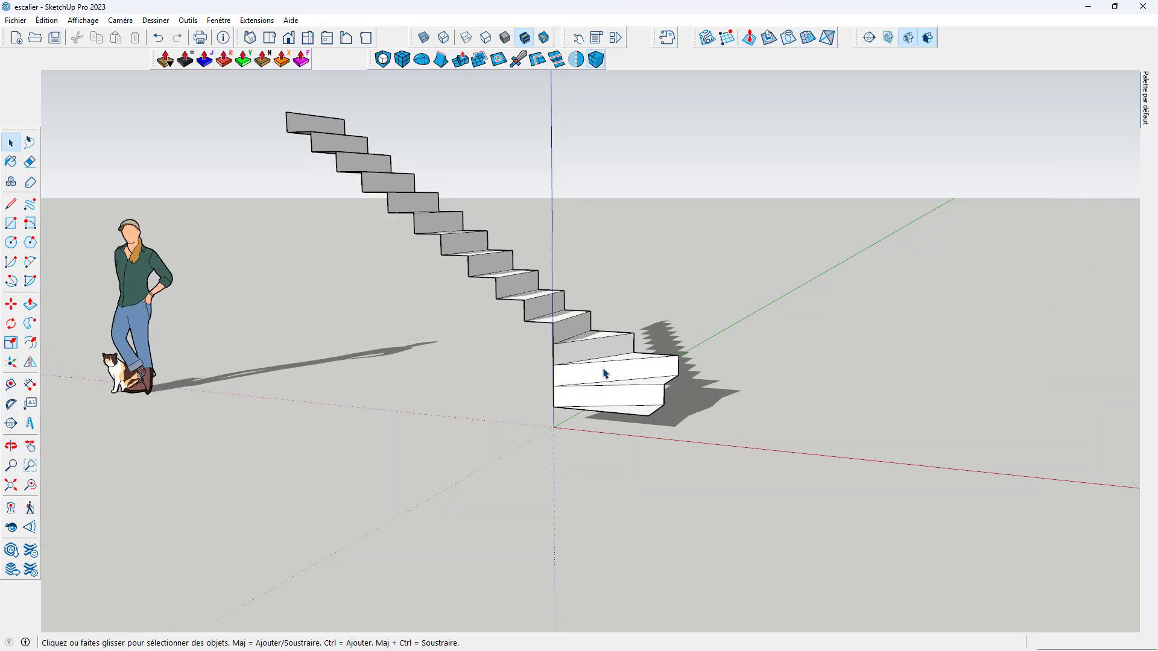
Undock the Artisan Subdivision and JointPushPull toolbars and float them over the drawing area beside each other
scroll(604, 373, "down", 3)
mouse_move(539, 363)
middle_mouse_down()
mouse_move(866, 361)
mouse_move(562, 369)
middle_mouse_up()
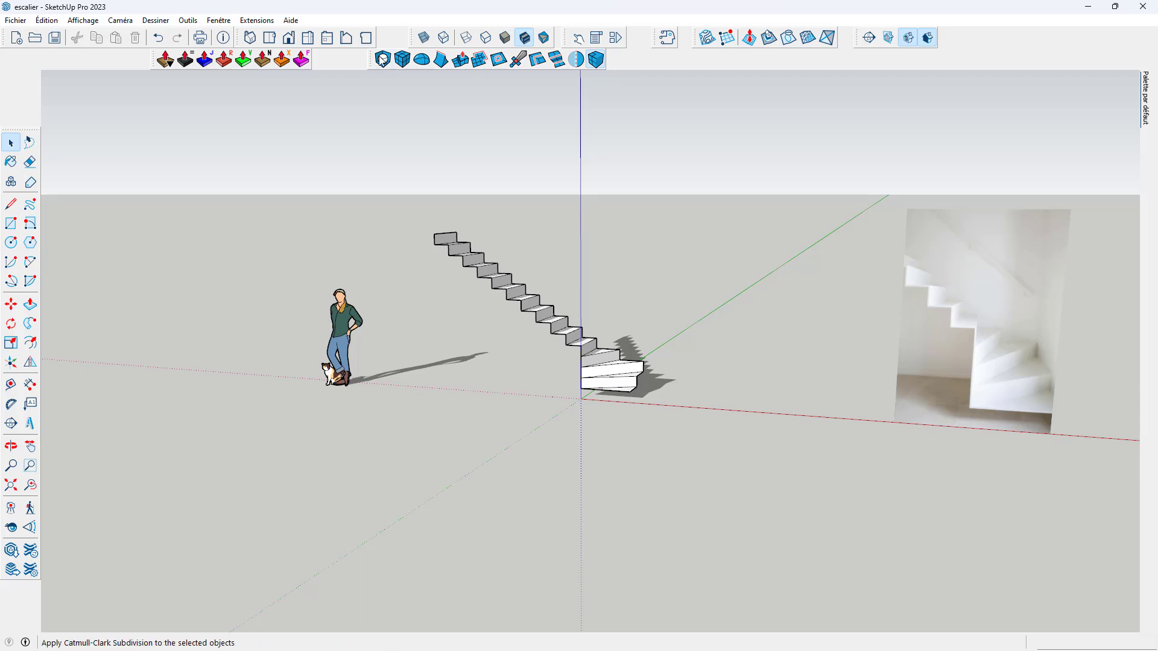
left_click_drag(370, 59, 594, 145)
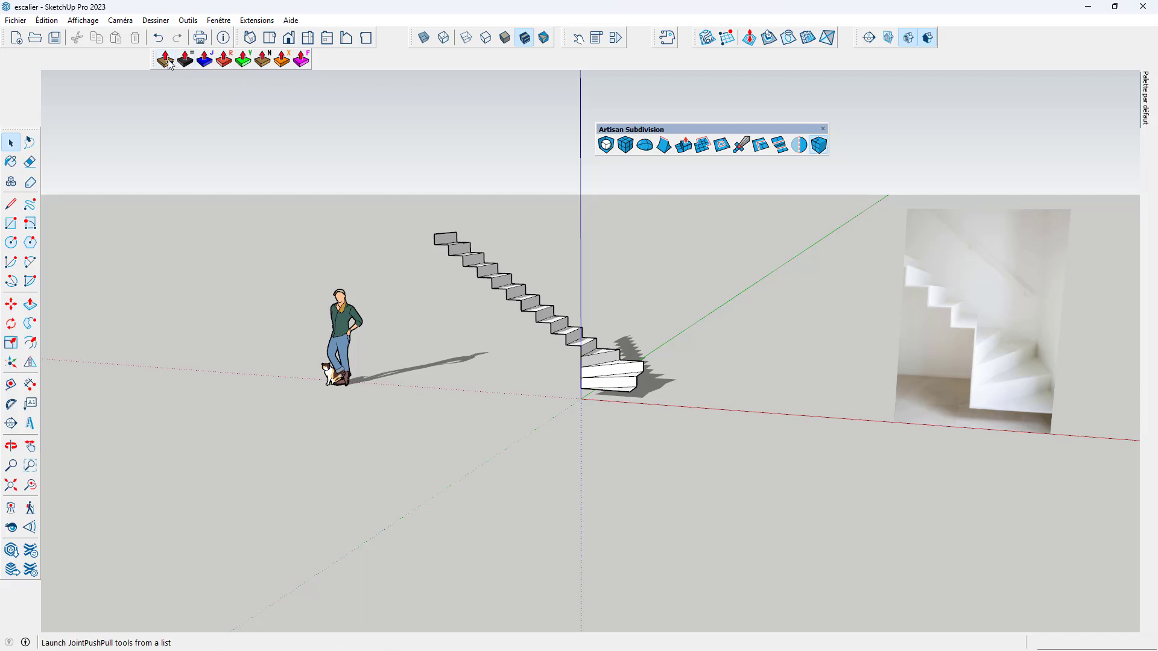
left_click_drag(153, 59, 409, 147)
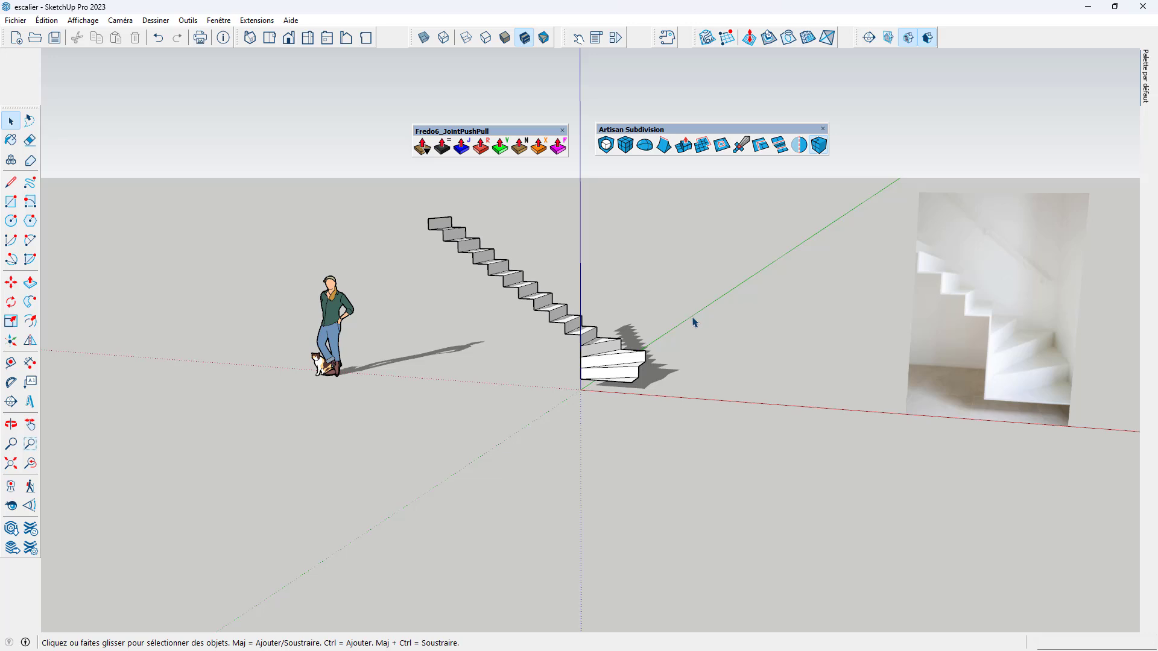
Select all the staircase treads and risers, and turn off the shadow display
scroll(567, 270, "up", 1)
left_click_drag(392, 198, 739, 460)
scroll(748, 461, "up", 1)
left_click(16, 21)
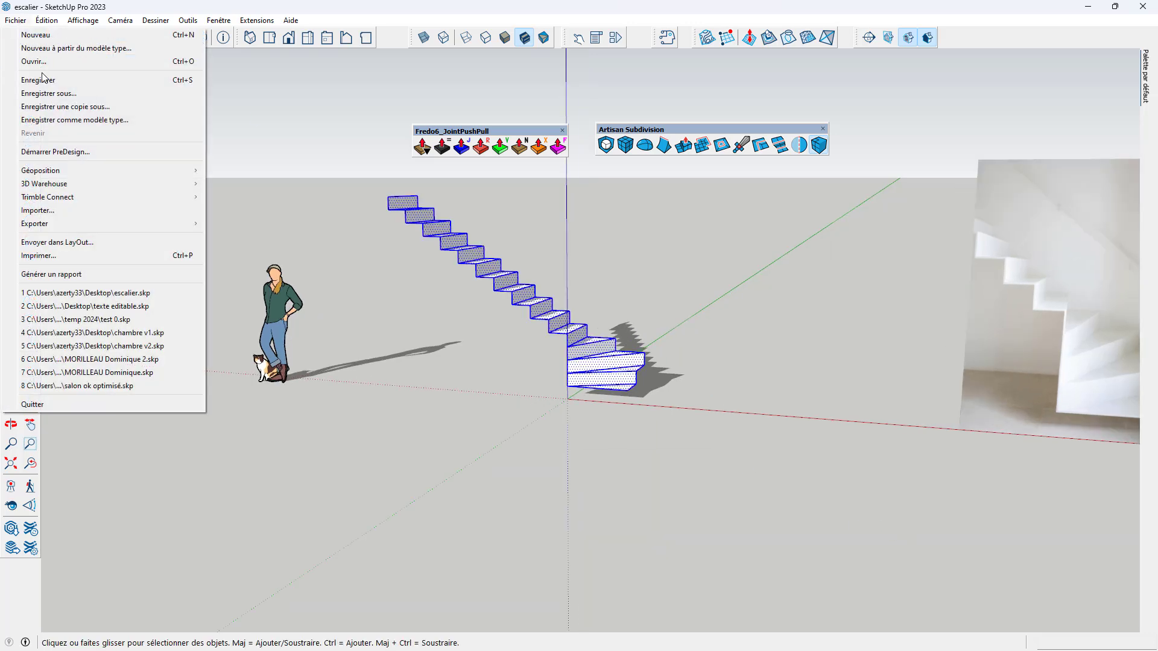
left_click(393, 303)
middle_click_drag(468, 315, 469, 378)
scroll(549, 258, "up", 2)
scroll(549, 290, "down", 2)
scroll(545, 295, "up", 2)
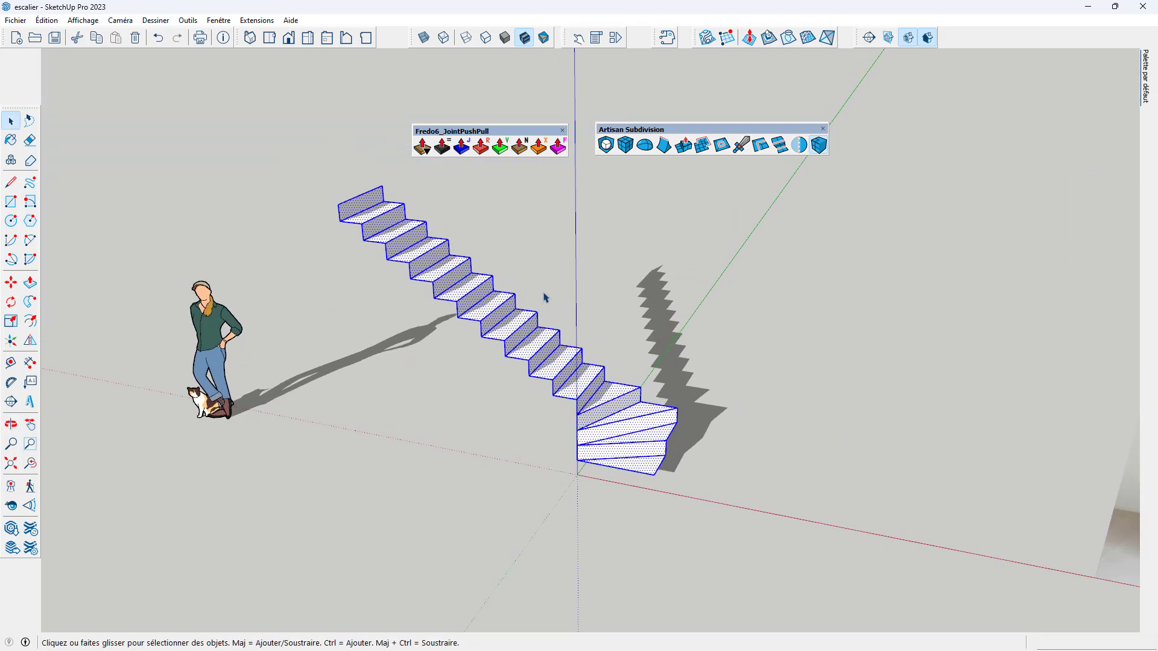
middle_click_drag(546, 297, 612, 344)
scroll(559, 284, "up", 2)
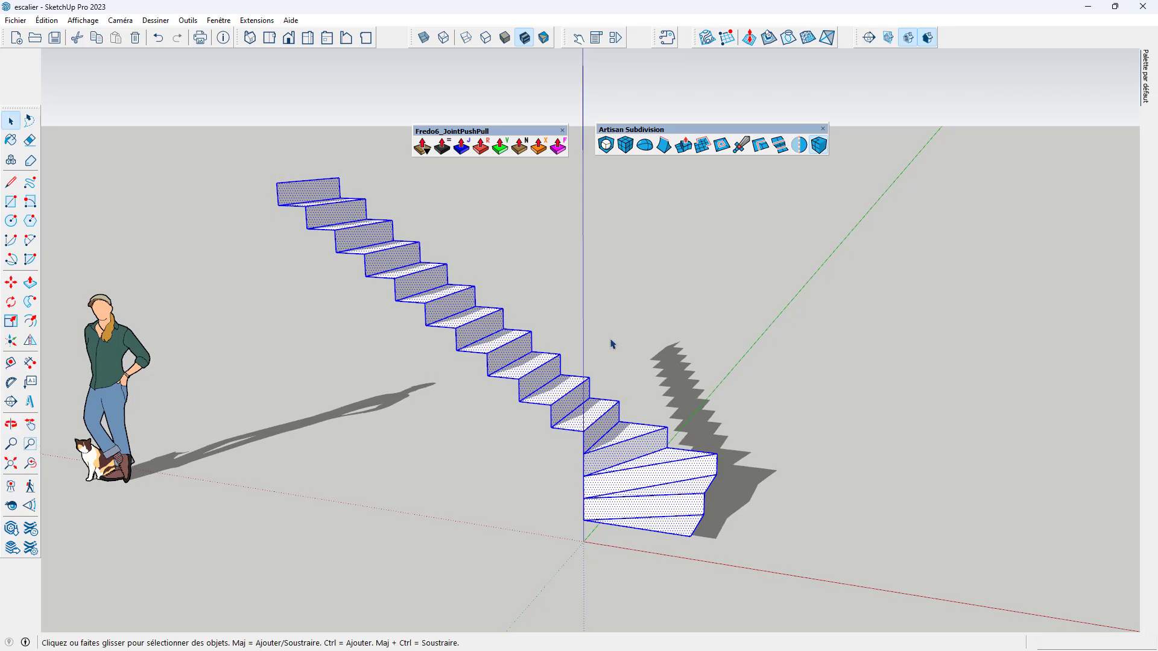
left_click(83, 20)
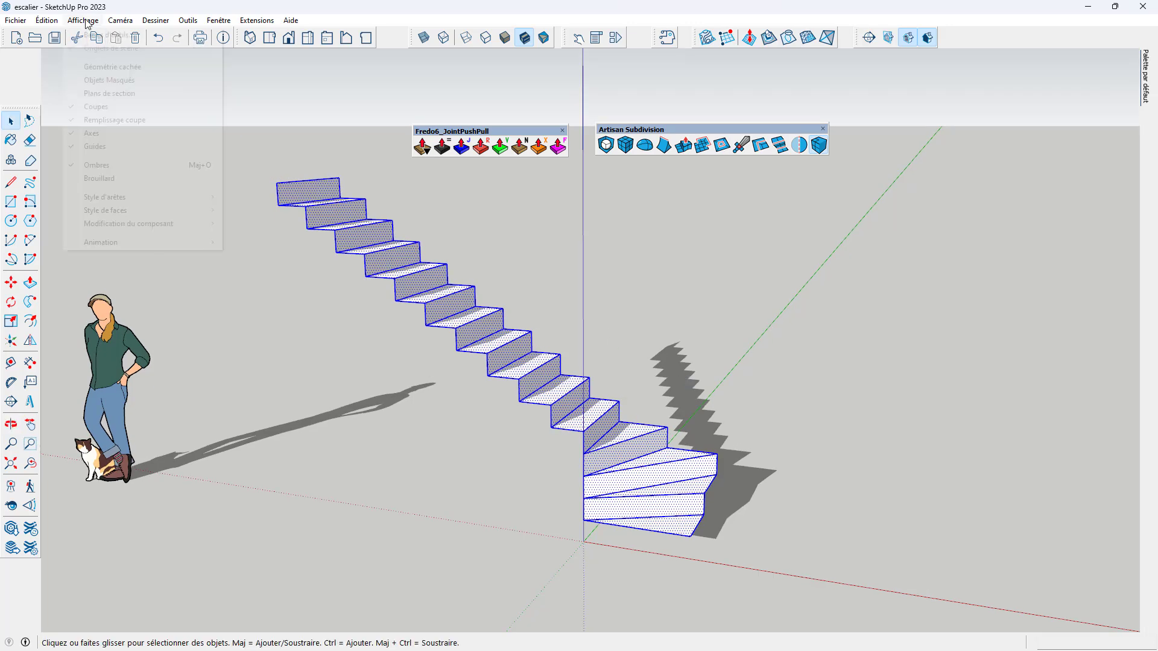
left_click(112, 161)
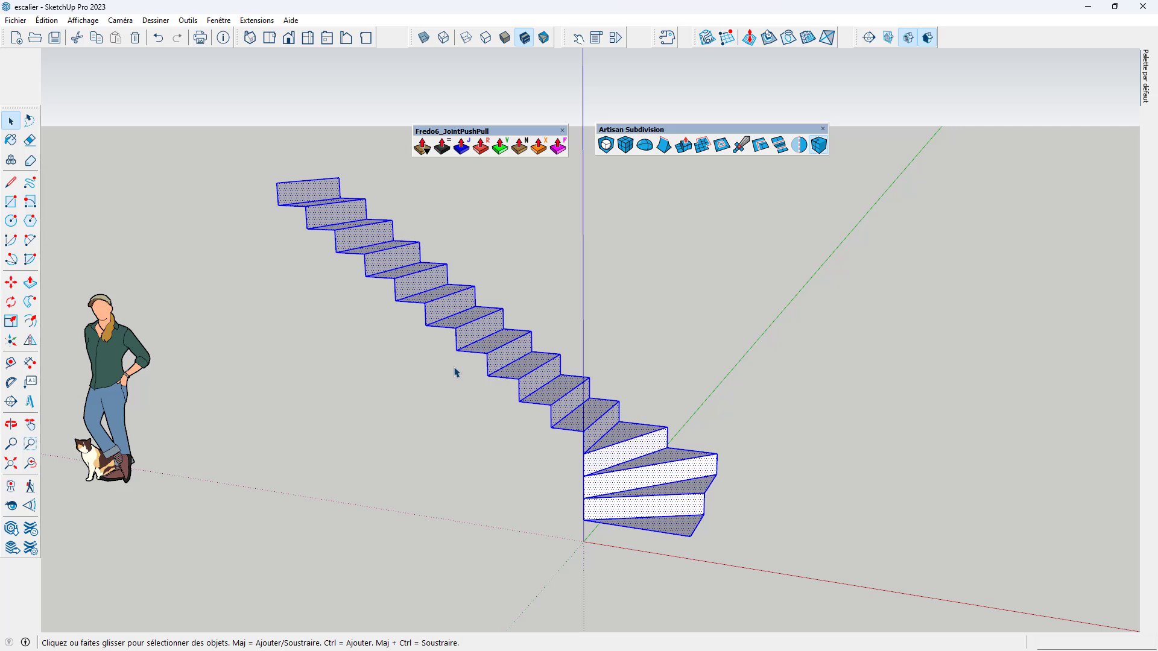
Try thickening all the selected treads and risers by 2 cm with Joint Push Pull
left_click(462, 146)
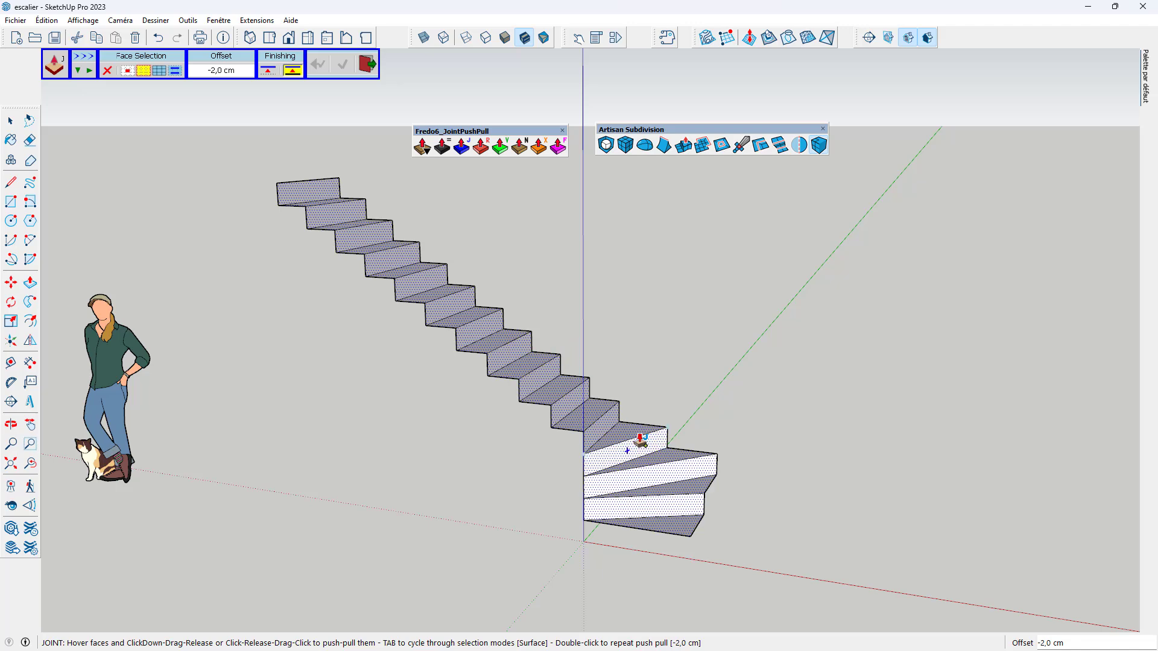
left_click_drag(639, 440, 649, 413)
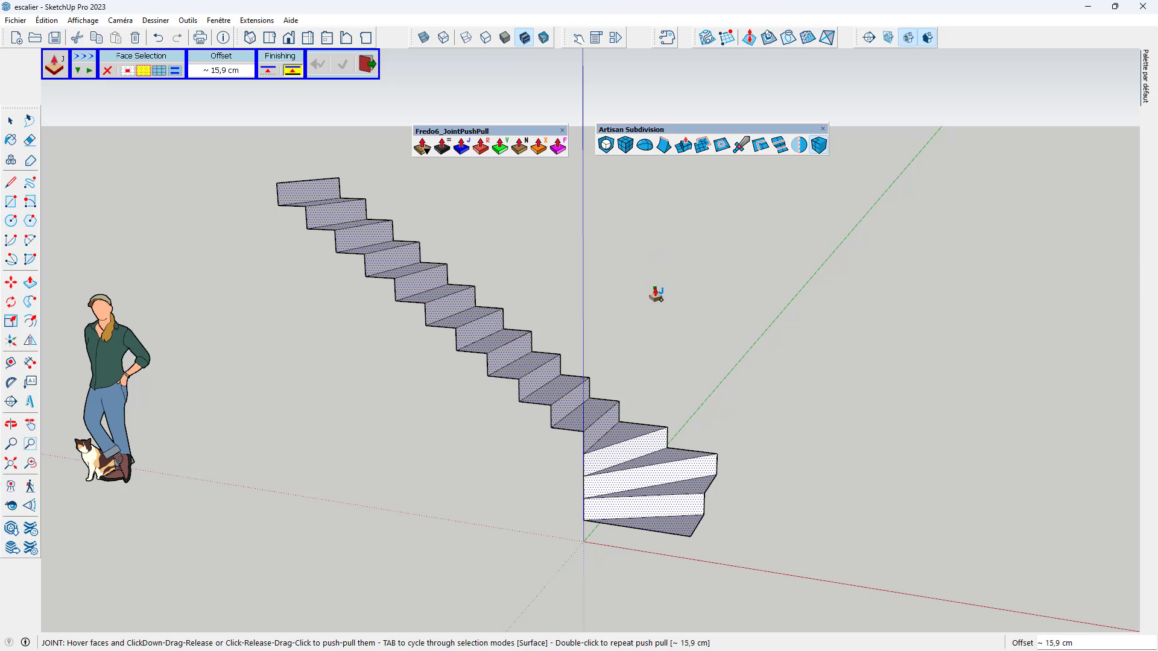
type("2")
key("Return")
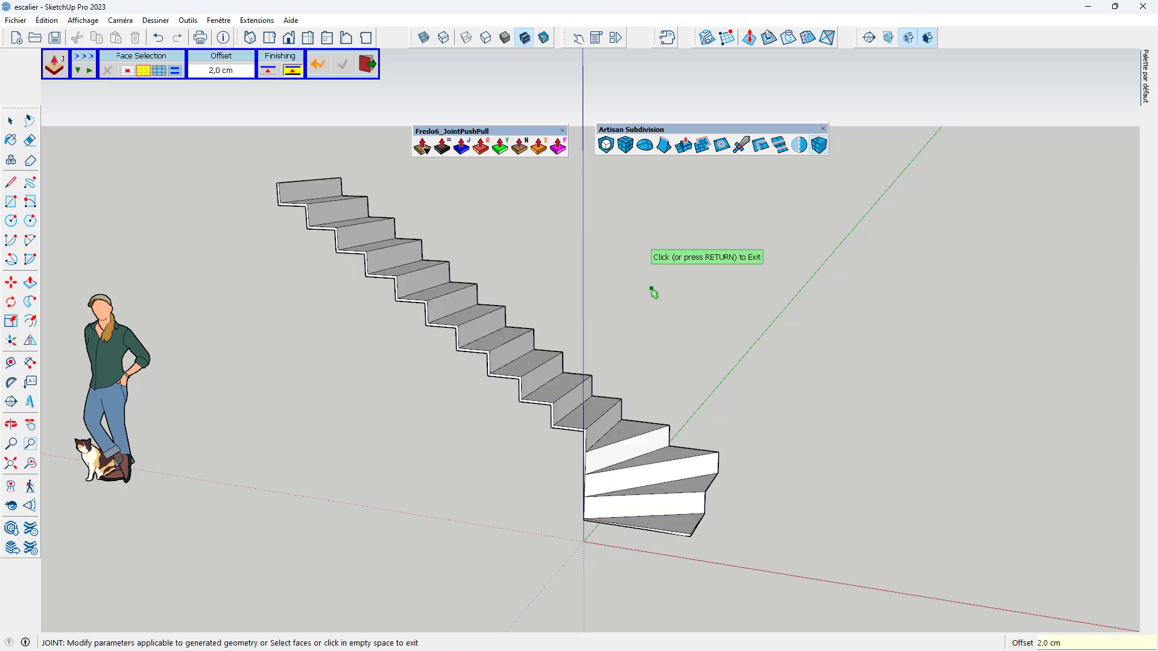
left_click(10, 121)
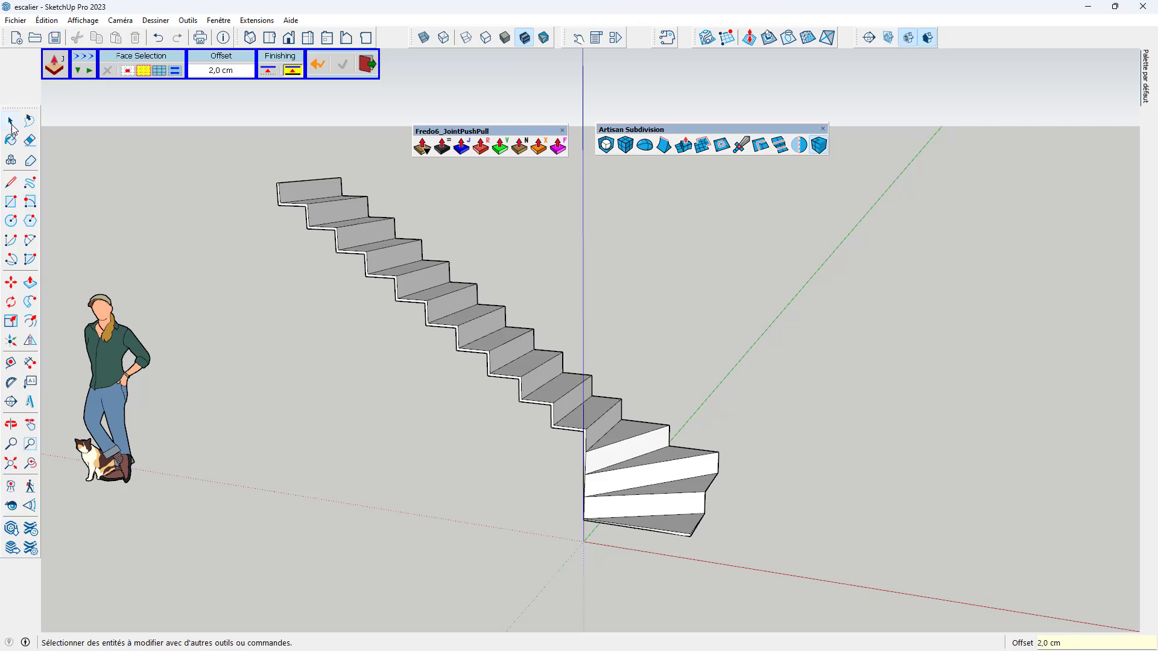
Examine the thickened staircase and its winder tread edges from several sides, comparing it with the reference photo
middle_click_drag(363, 412, 308, 410)
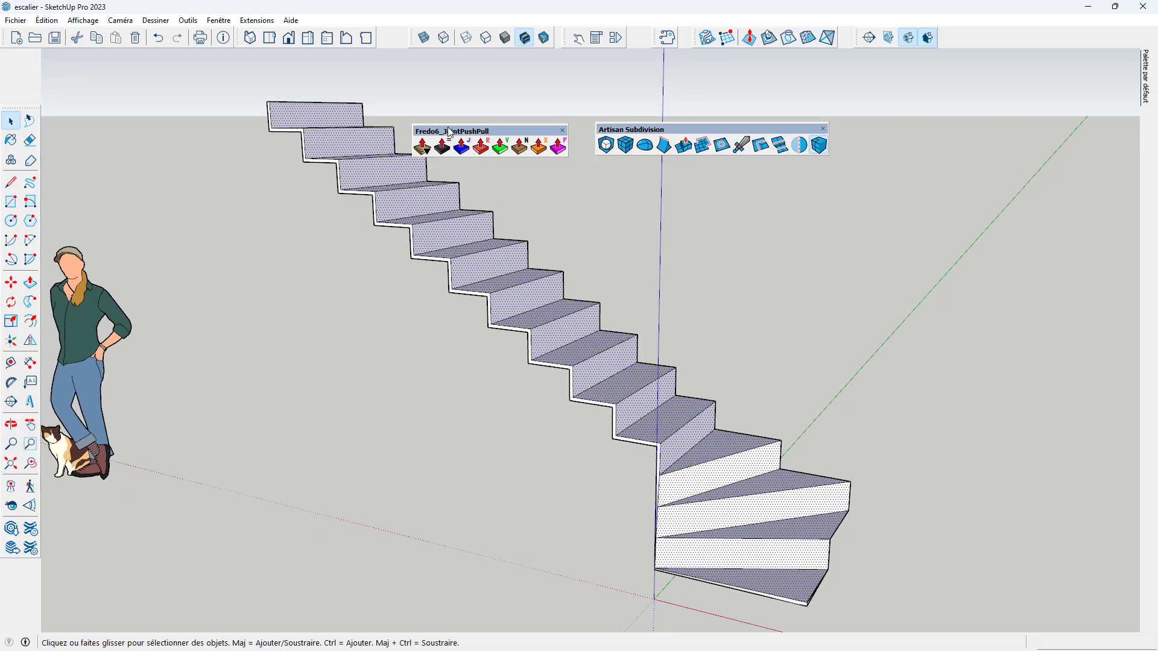
scroll(603, 459, "up", 6)
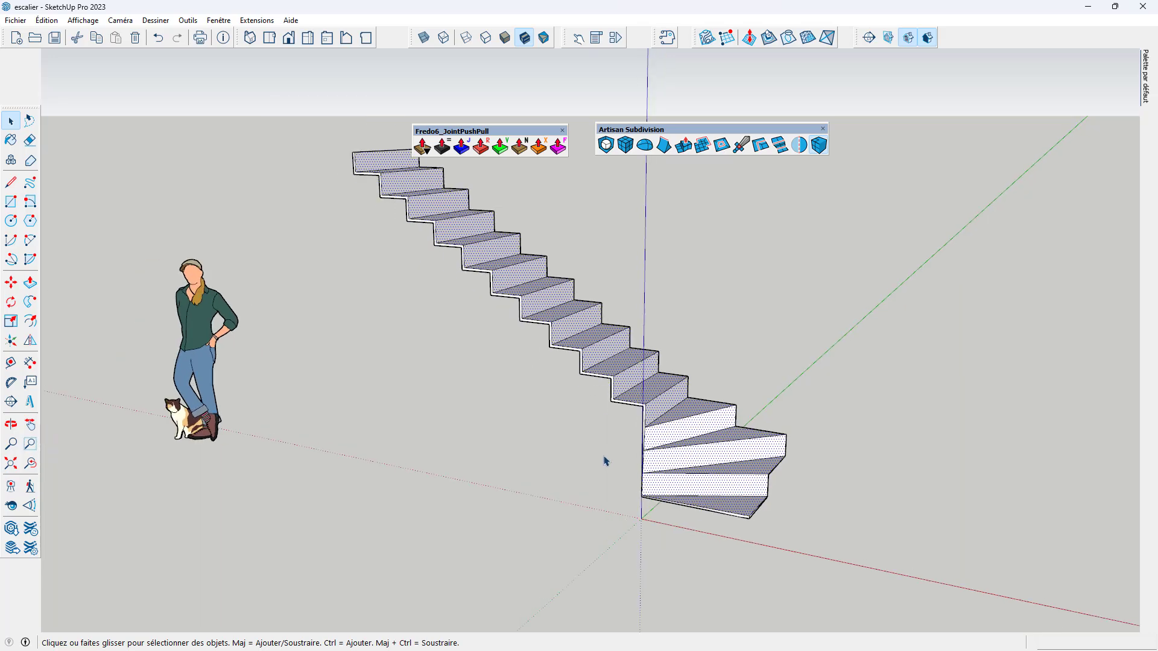
middle_click_drag(612, 471, 706, 445)
scroll(591, 429, "down", 6)
scroll(790, 454, "down", 2)
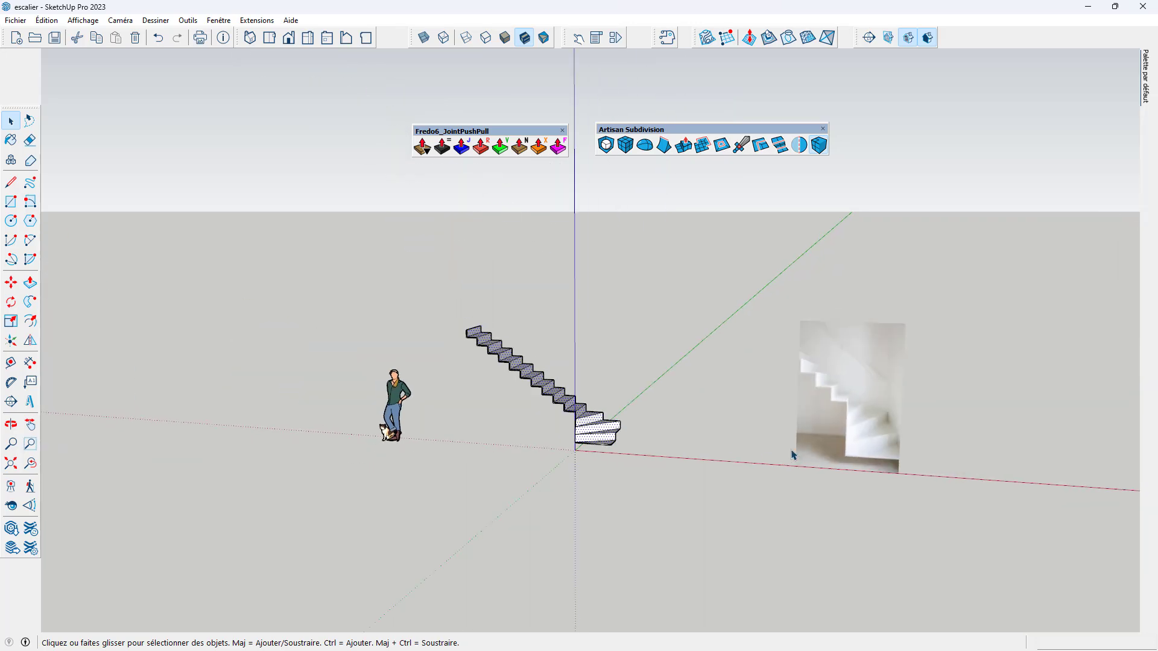
scroll(894, 429, "up", 5)
scroll(895, 429, "up", 1)
scroll(657, 348, "down", 4)
scroll(253, 382, "up", 1)
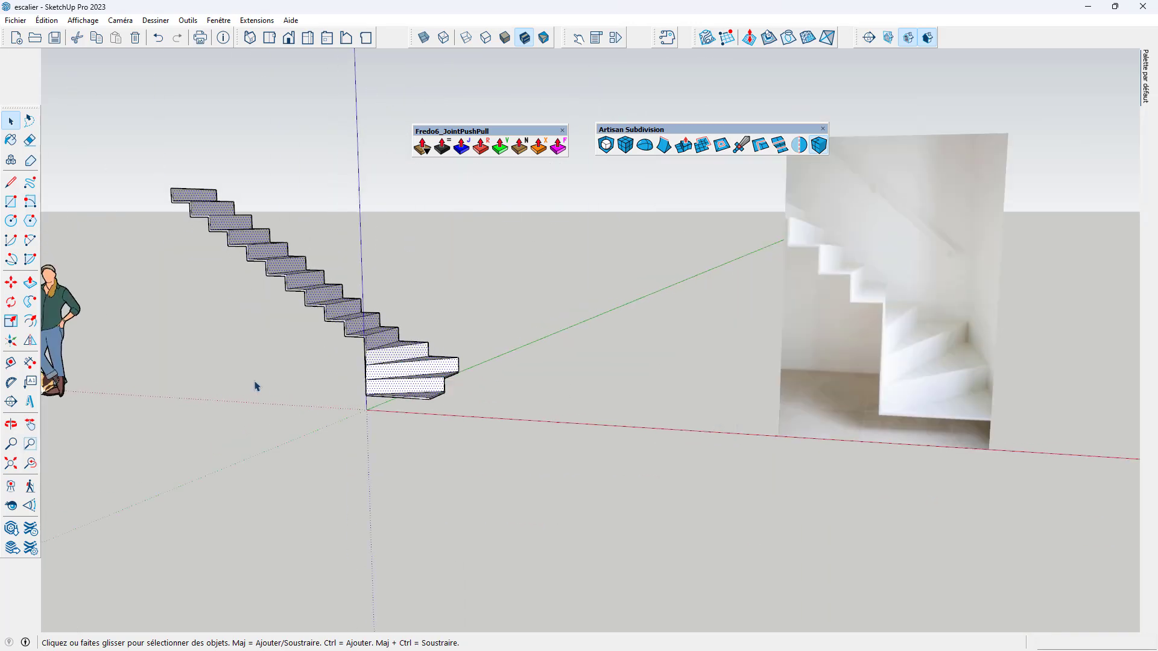
scroll(440, 374, "up", 3)
scroll(654, 492, "up", 2)
middle_click_drag(654, 491, 827, 468)
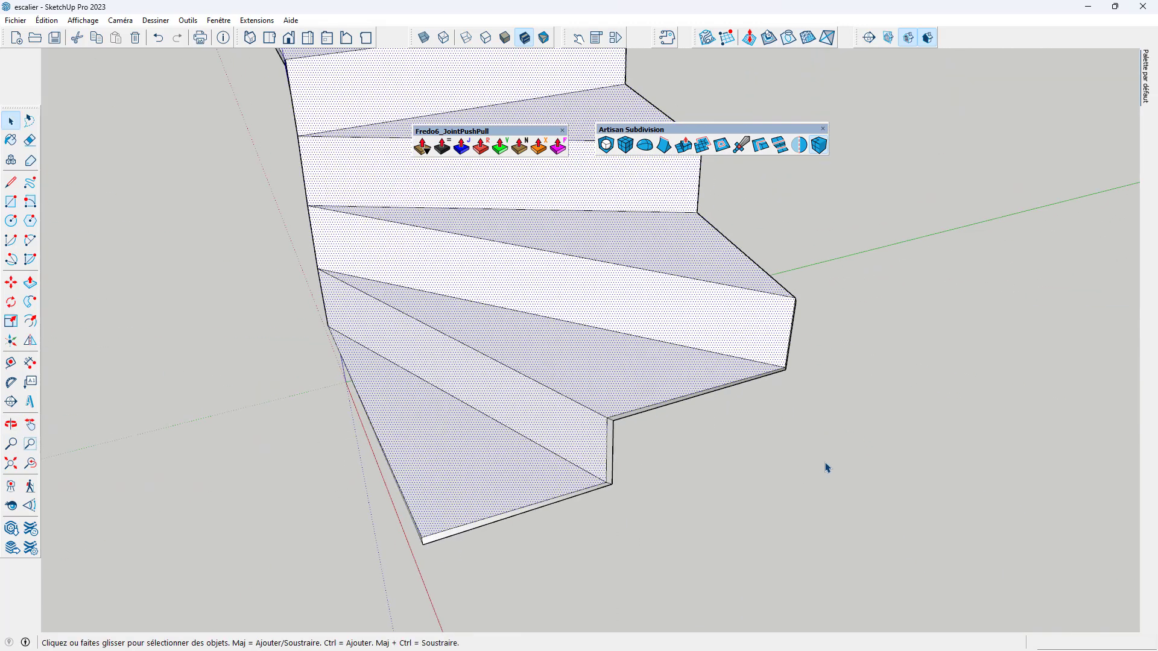
scroll(713, 417, "down", 8)
middle_click_drag(700, 444, 695, 394)
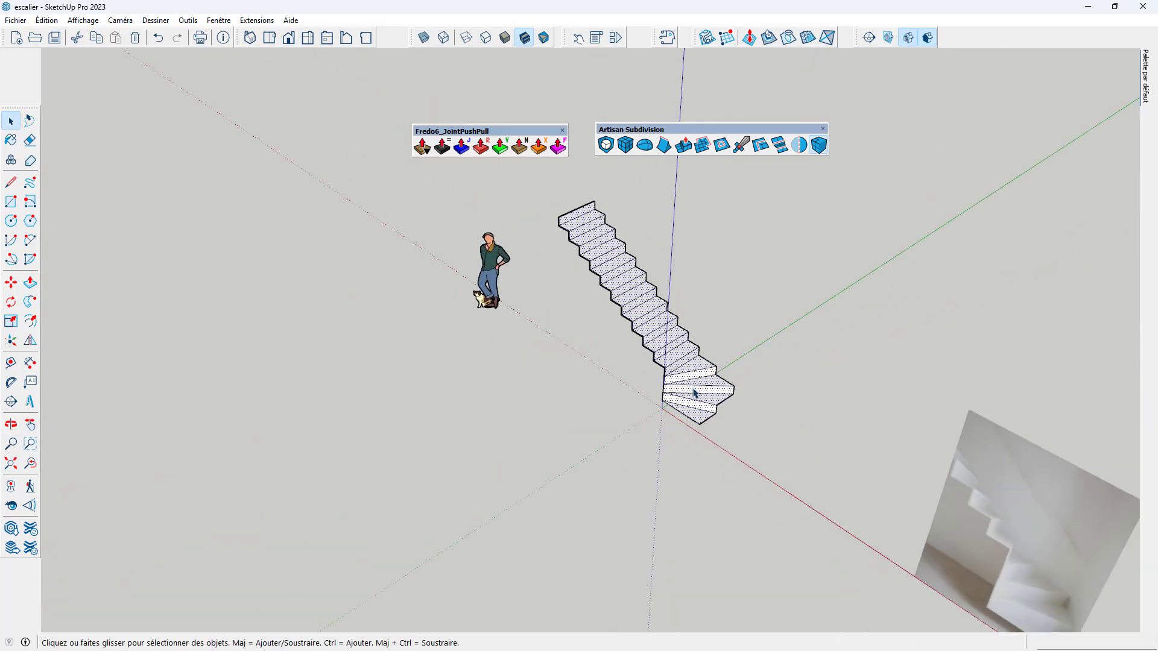
Inspect how the thickened winder treads meet at the inner corner in a parallel-projection top view with X-ray faces
left_click(270, 37)
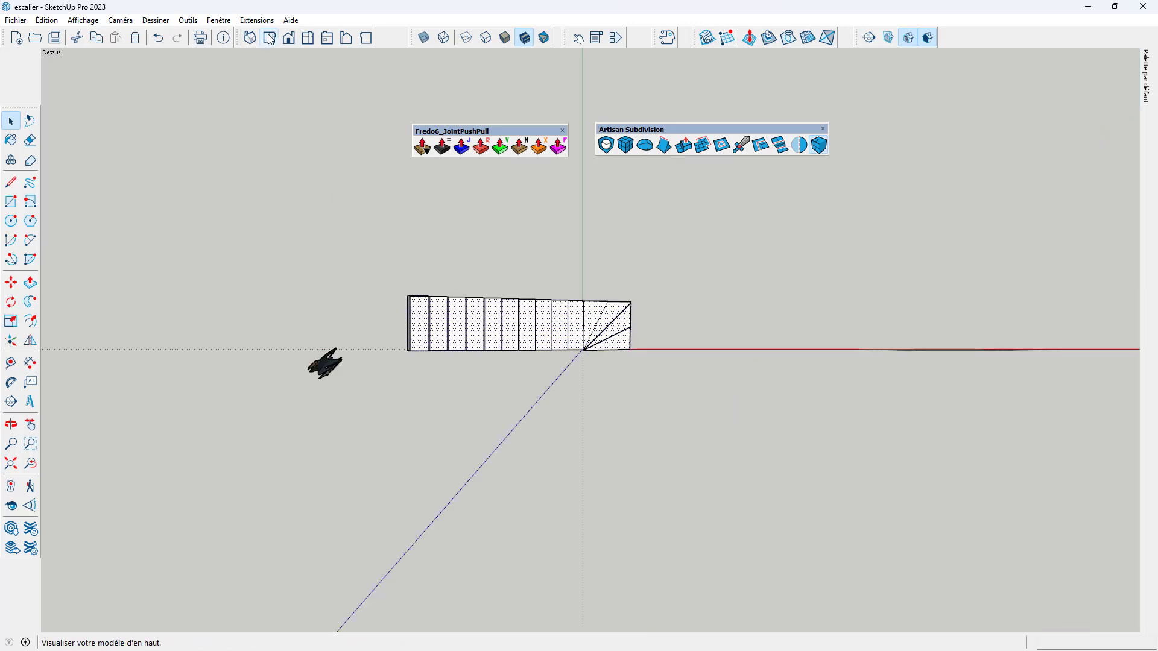
left_click(114, 21)
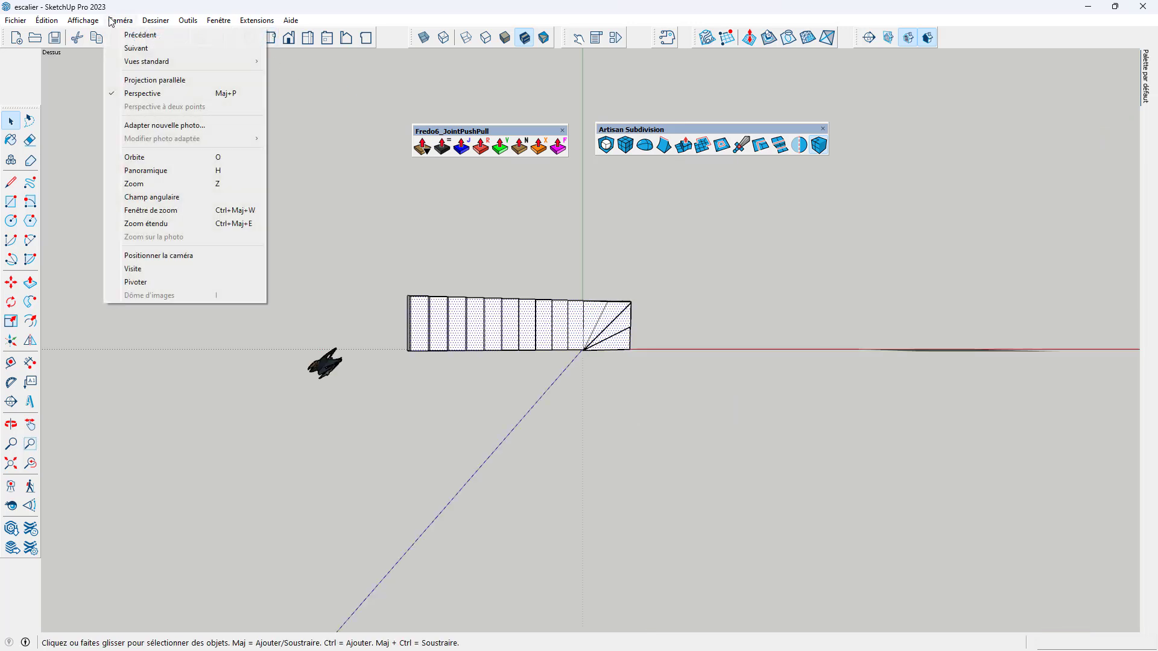
left_click(134, 80)
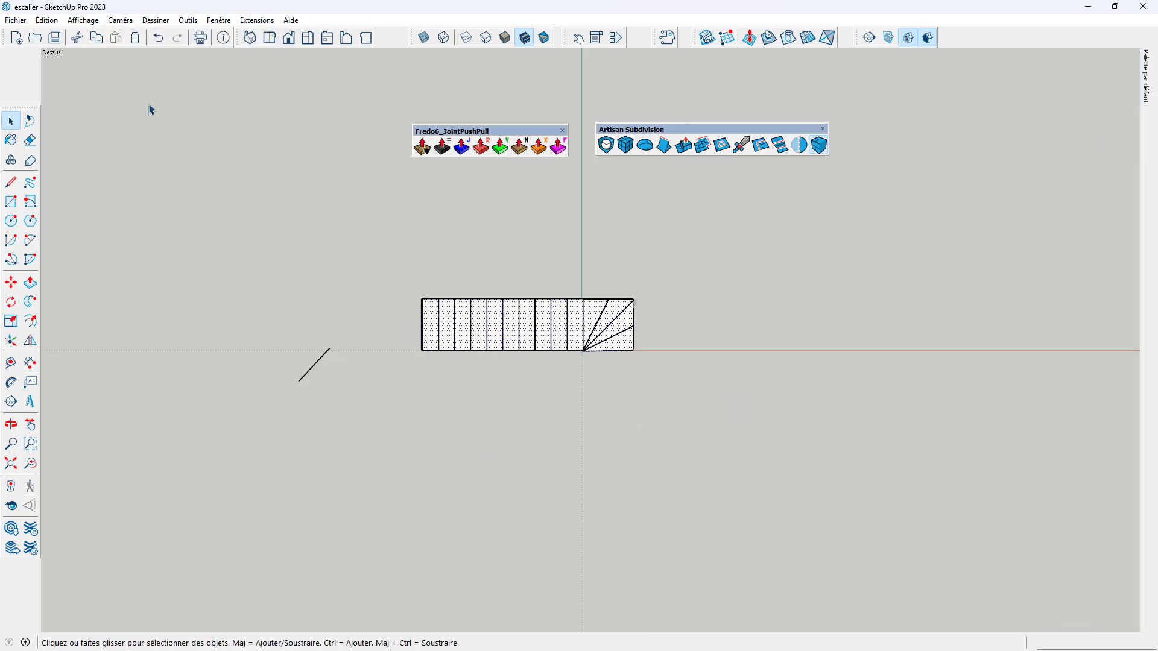
left_click(425, 40)
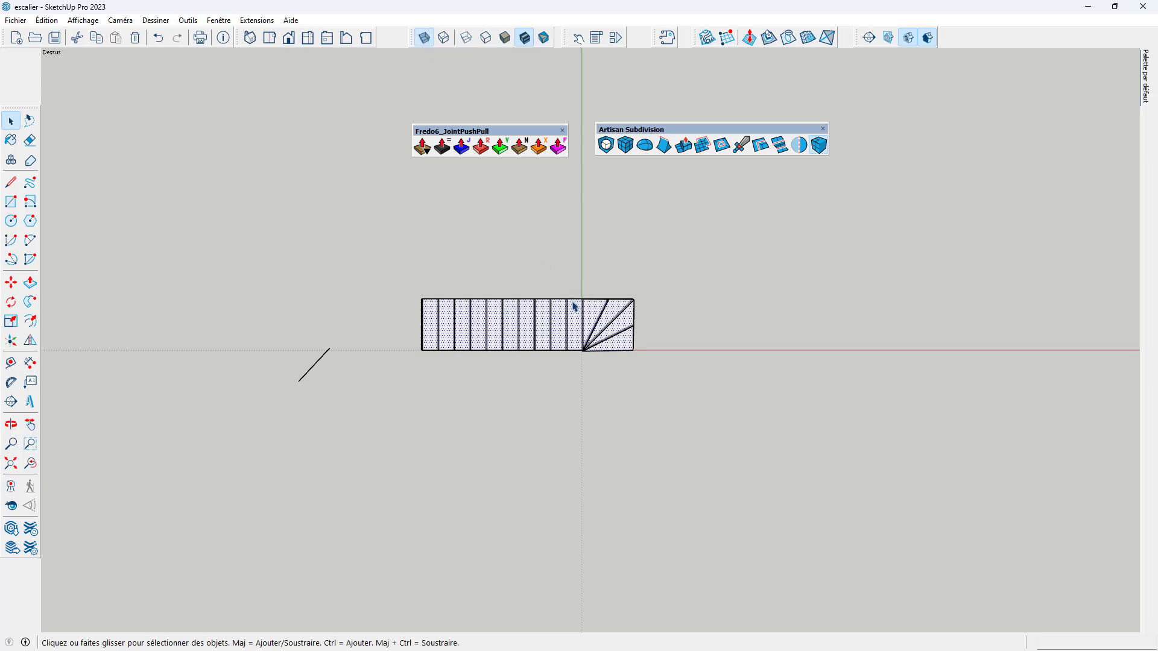
scroll(603, 338, "up", 5)
scroll(509, 410, "up", 4)
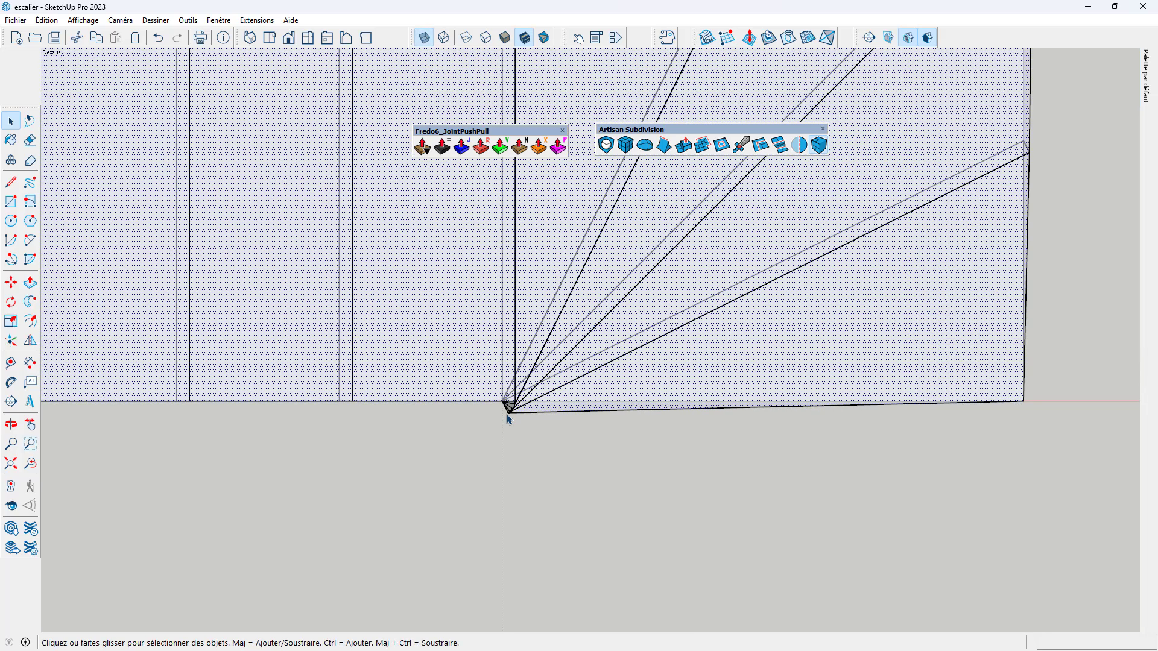
scroll(498, 407, "down", 5)
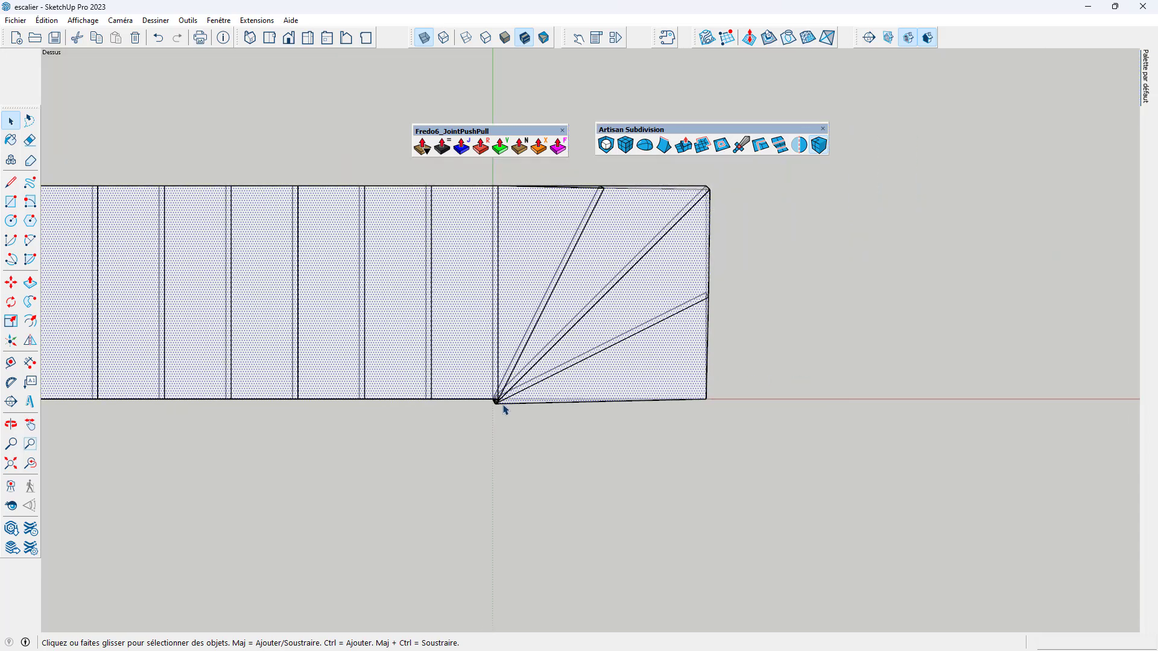
left_click(424, 38)
scroll(587, 375, "down", 2)
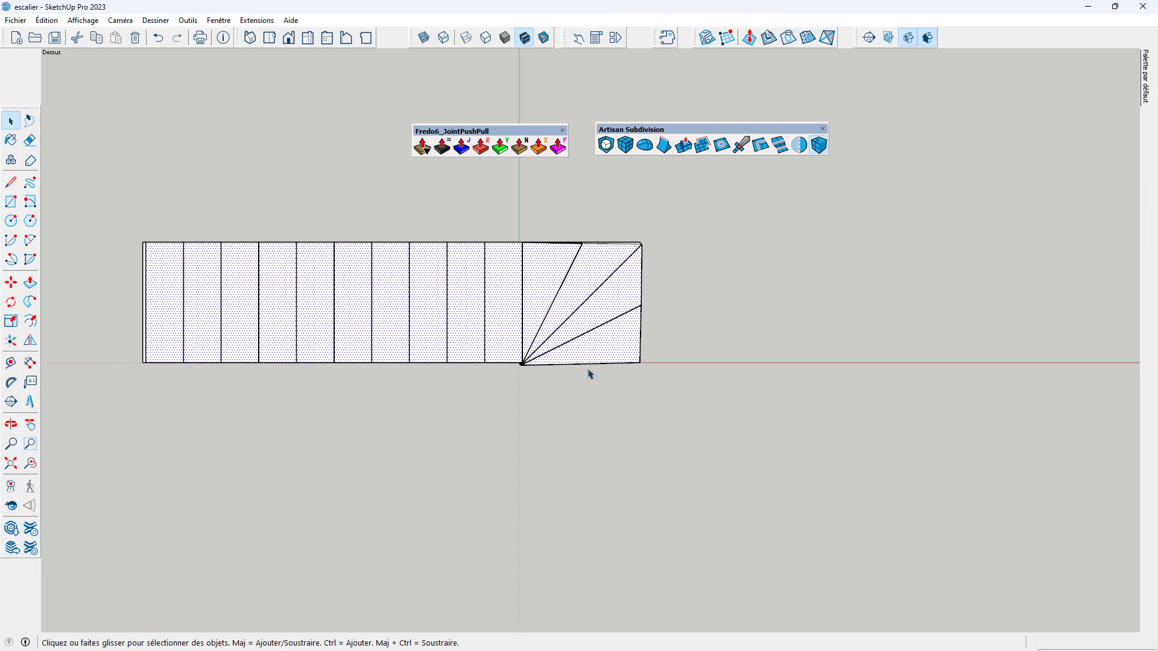
mouse_move(587, 375)
middle_mouse_down()
mouse_move(569, 535)
mouse_move(574, 359)
mouse_move(577, 374)
middle_mouse_up()
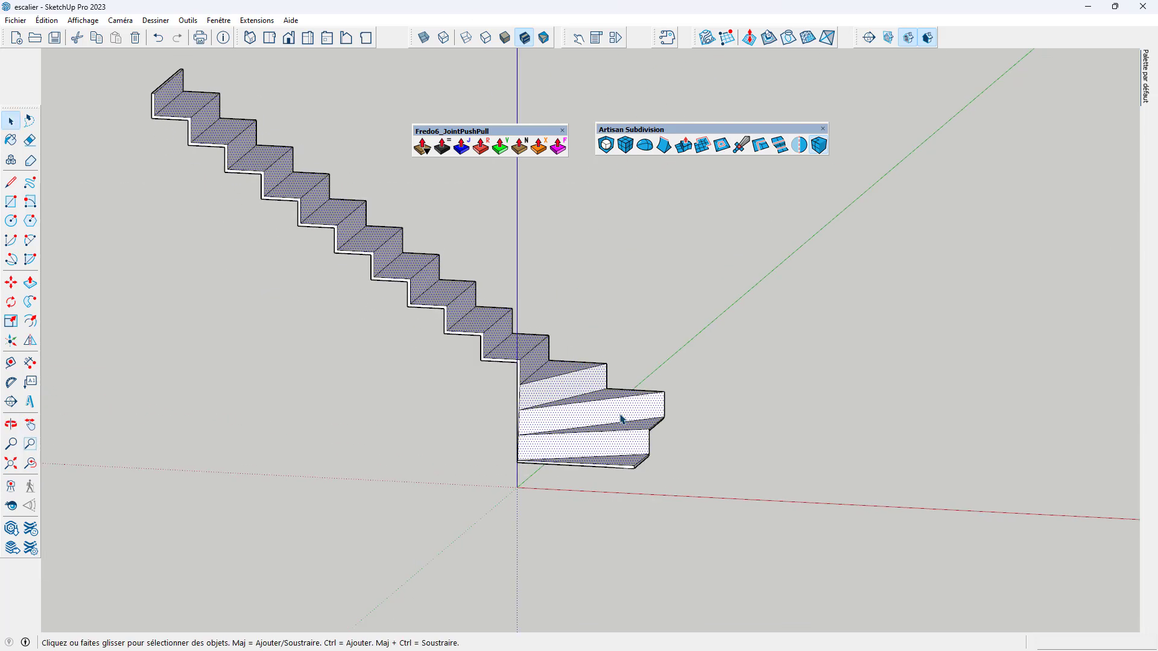
Undo the Joint Push Pull thickening of the staircase and close the JointPushPull toolbar
left_click(656, 439)
scroll(700, 443, "down", 3)
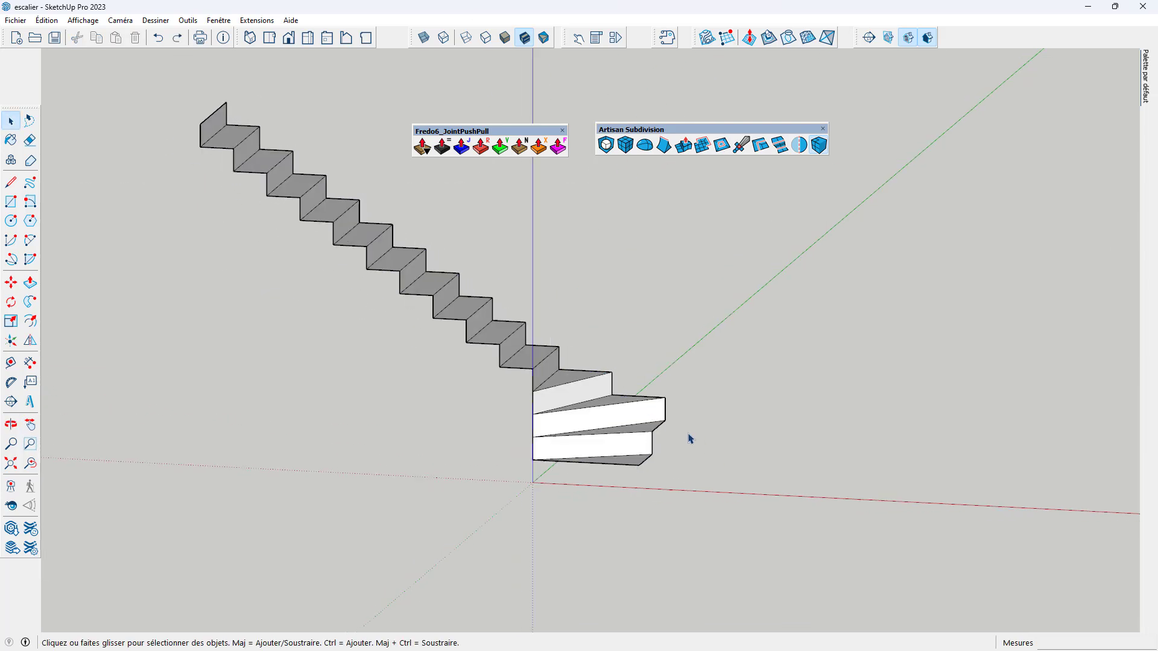
left_click(562, 130)
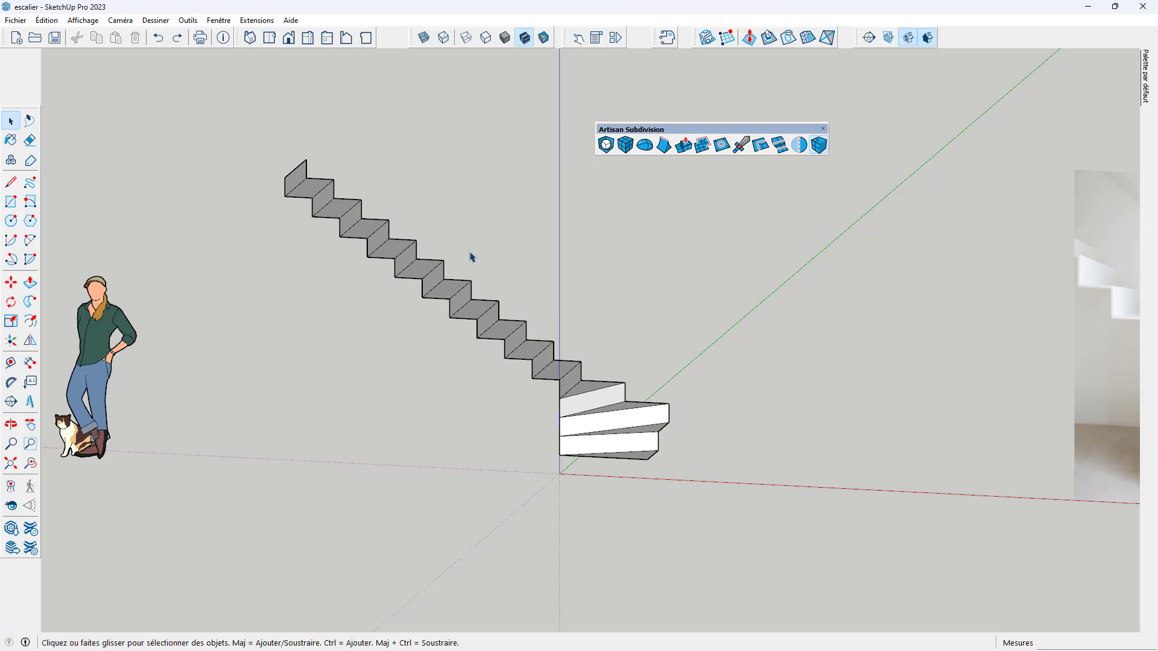
Select the whole unthickened staircase again and set the camera back to perspective
left_click_drag(224, 98, 610, 509)
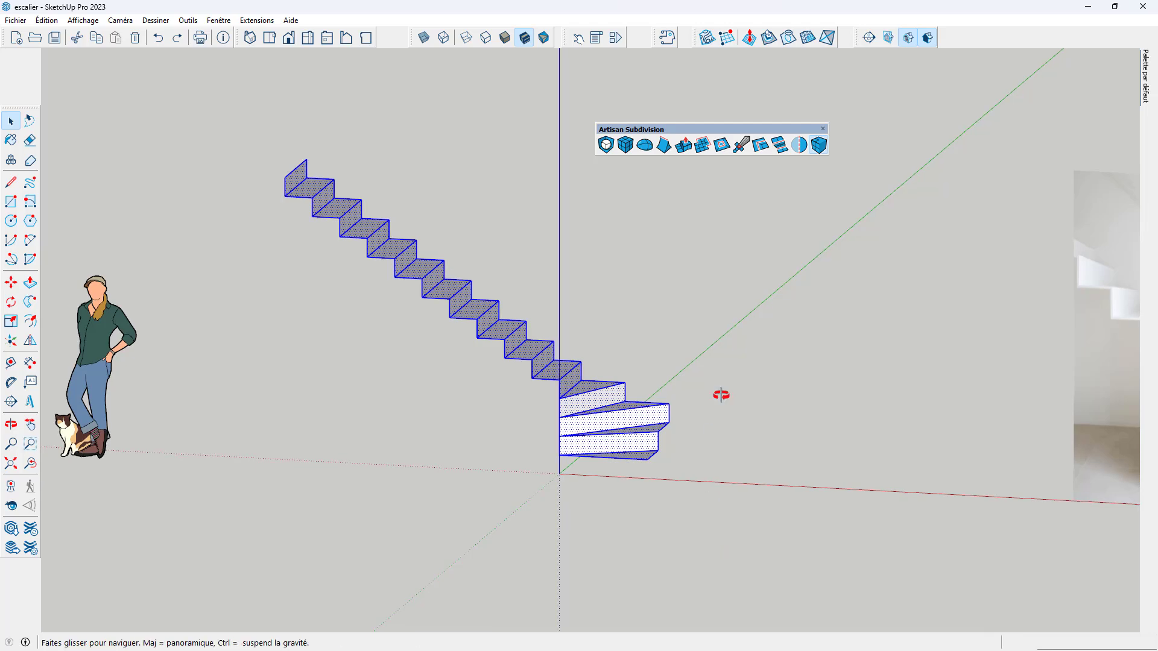
middle_click_drag(719, 396, 600, 455)
left_click(121, 20)
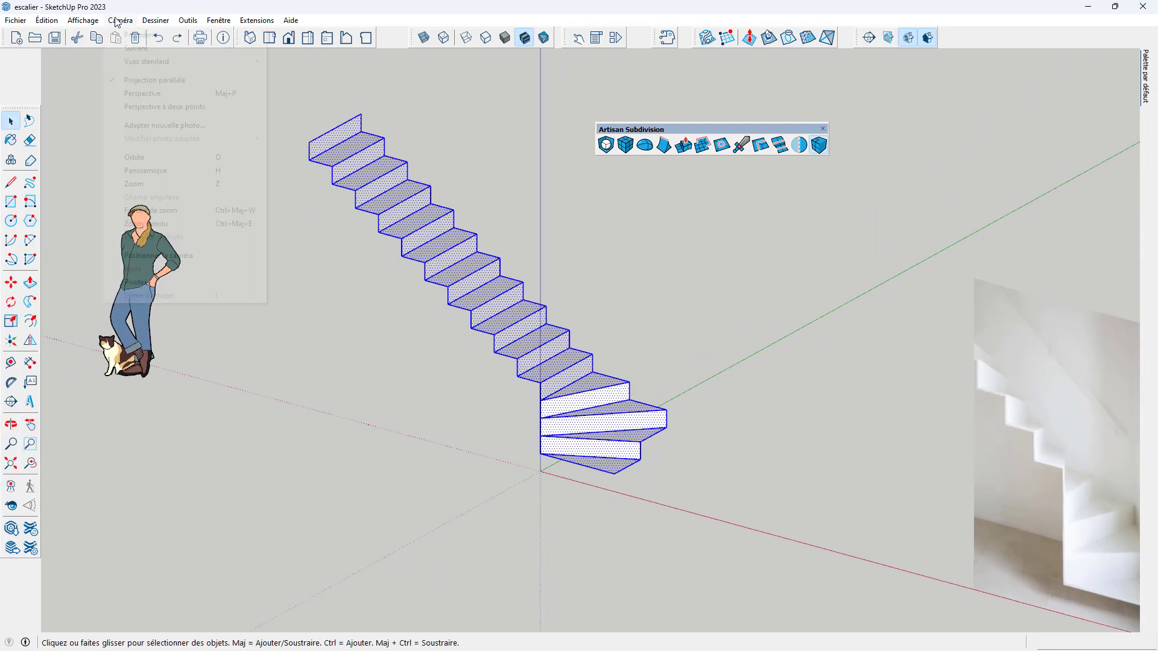
left_click(145, 91)
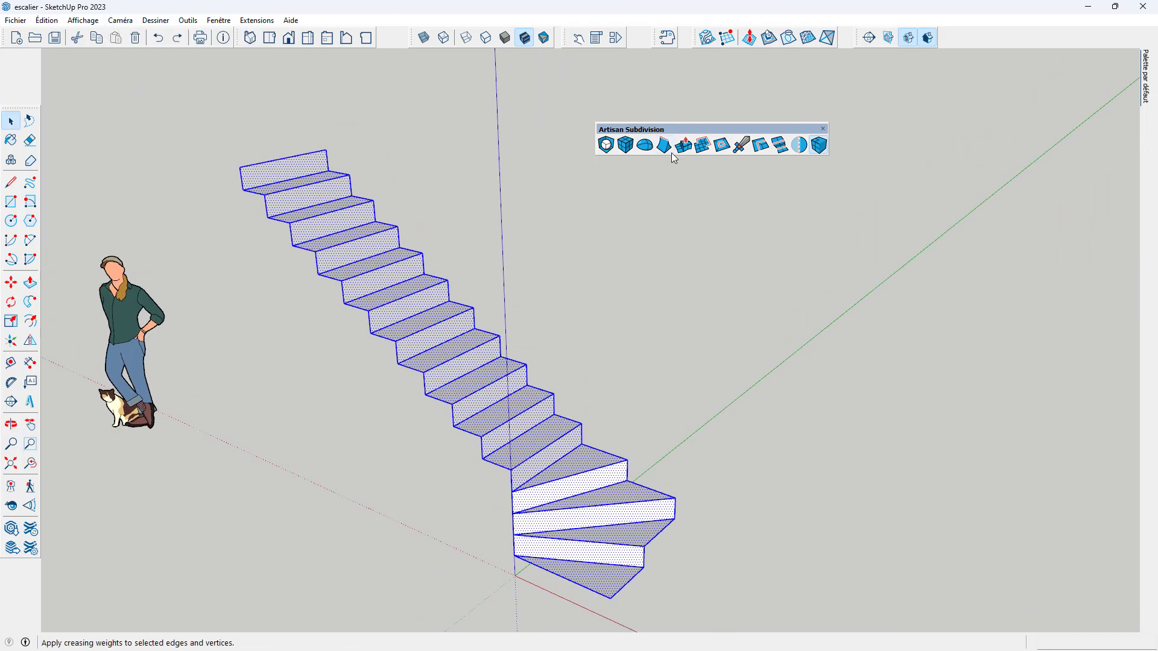
Extrude all the selected treads and risers by 2 cm with Artisan's extrude tool in normal mode
left_click(685, 145)
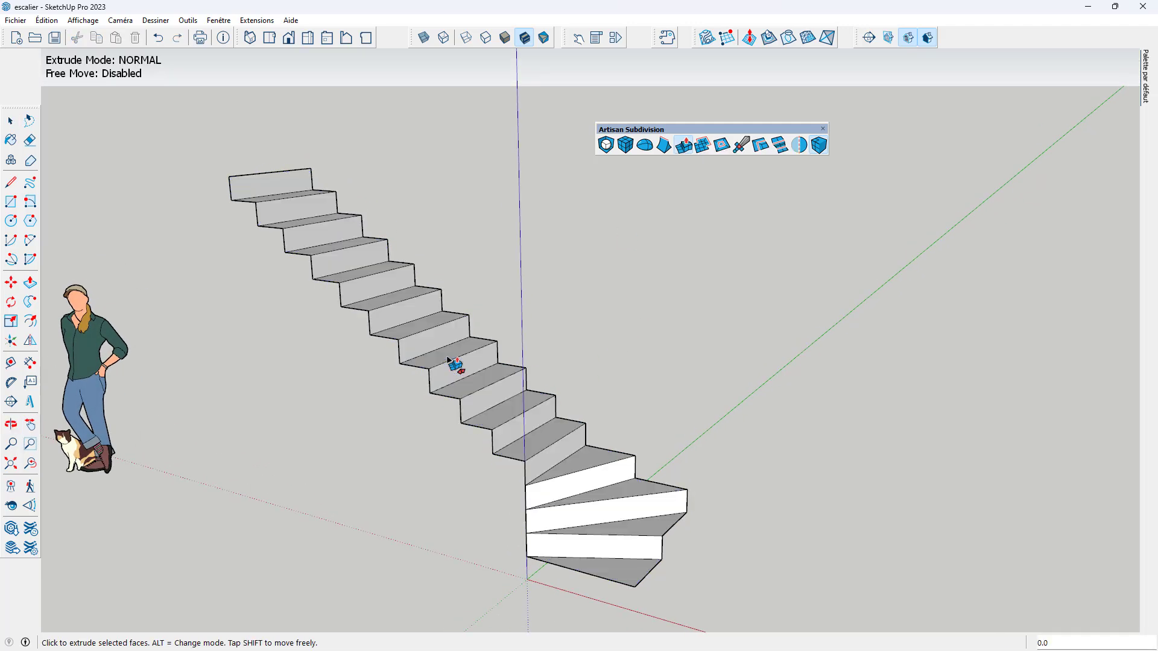
left_click(469, 373)
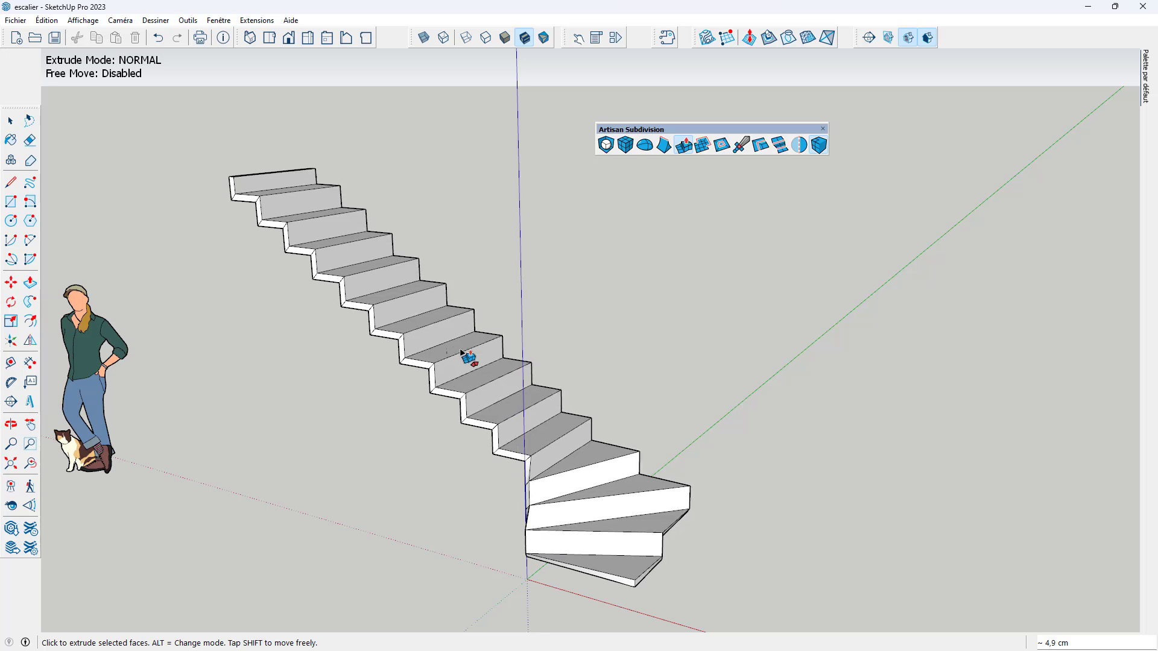
left_click(496, 350)
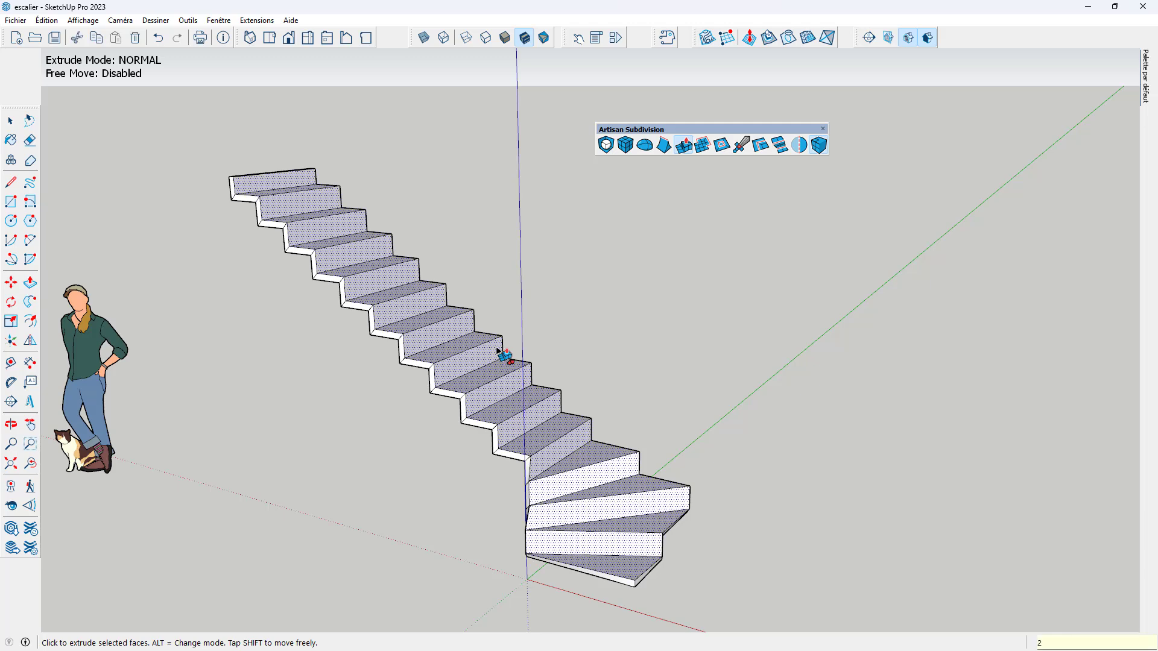
middle_click_drag(479, 401, 716, 356)
scroll(583, 467, "up", 5)
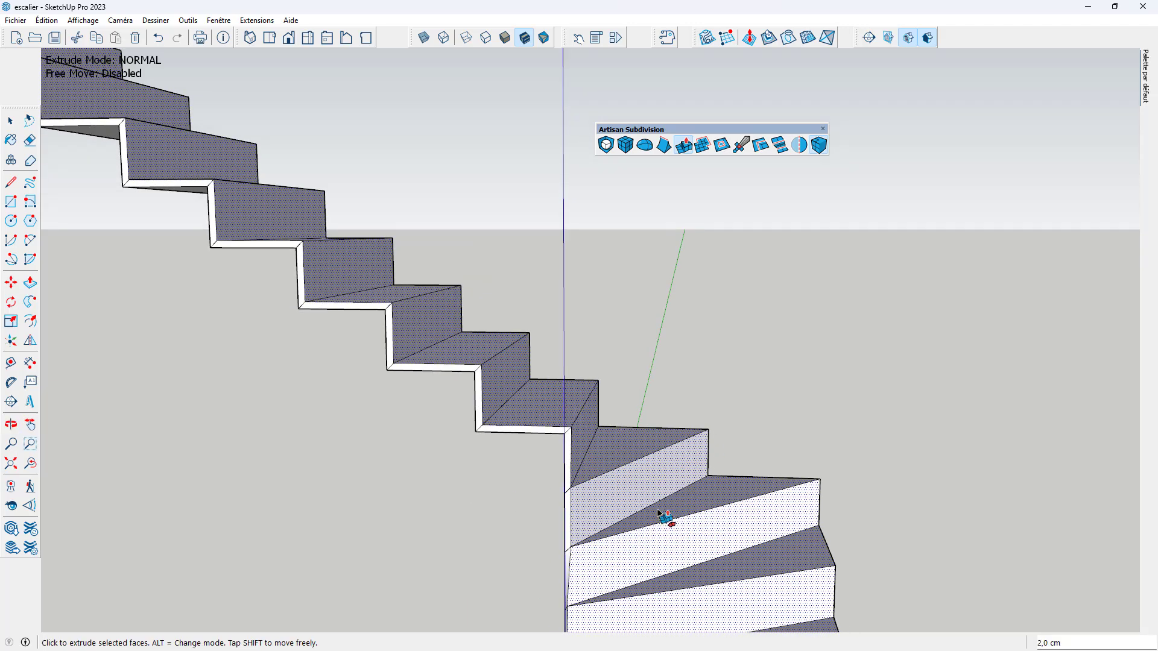
Undo the 2 cm Artisan extrusion of the whole staircase
scroll(694, 468, "down", 3)
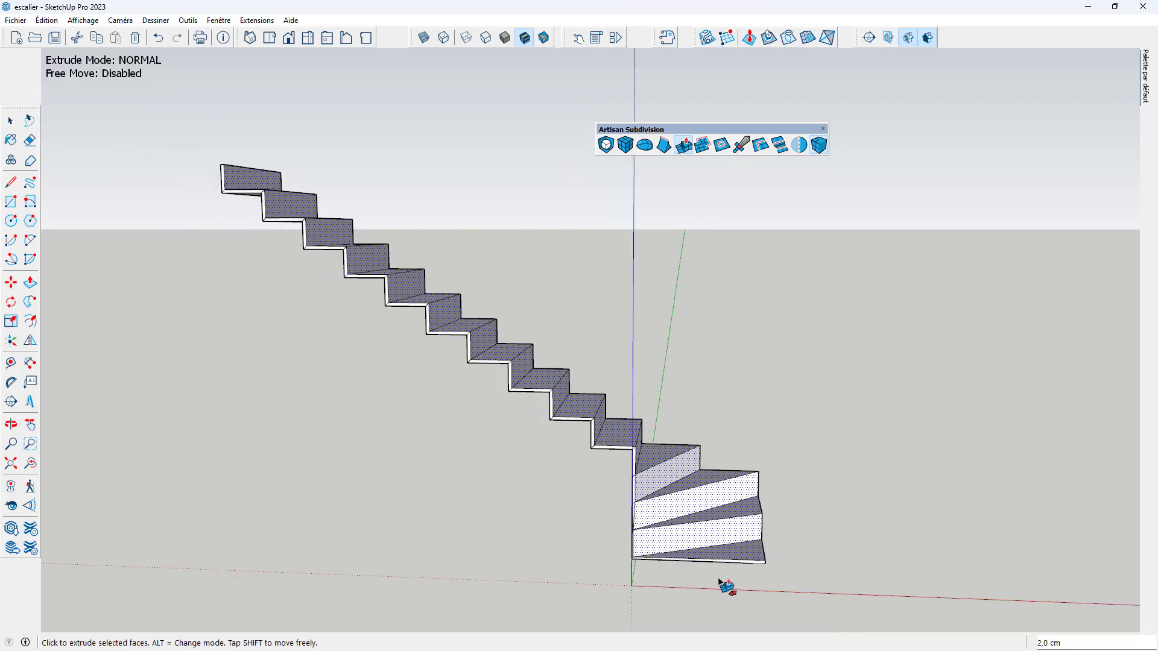
key("space")
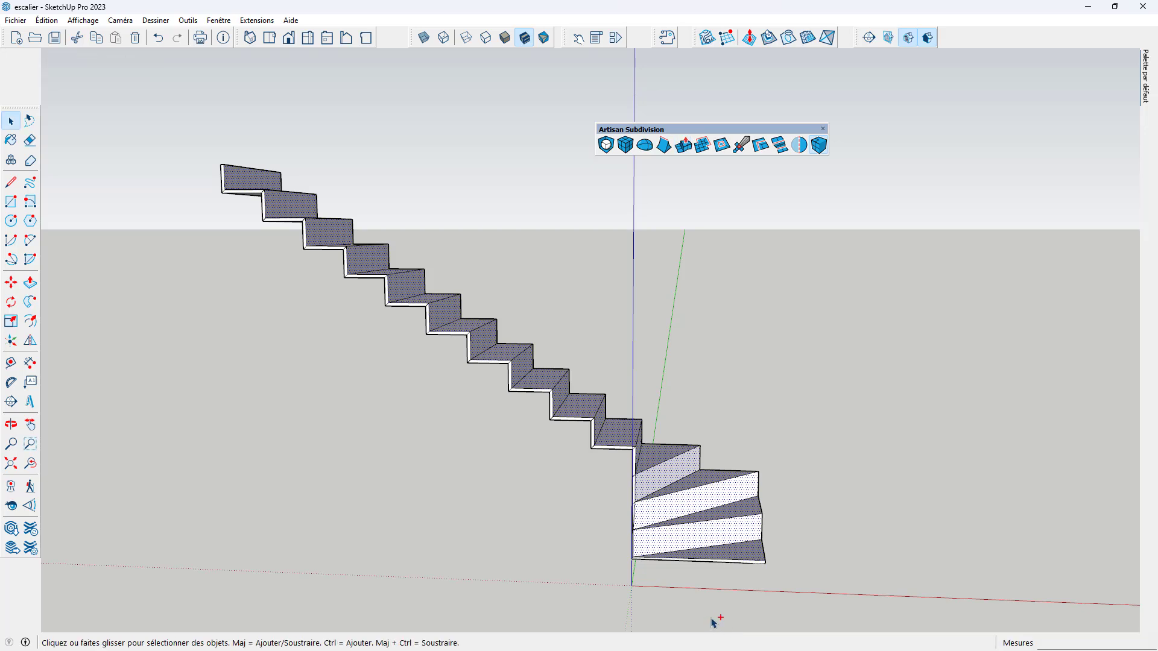
key("ctrl+z")
key("ctrl+z")
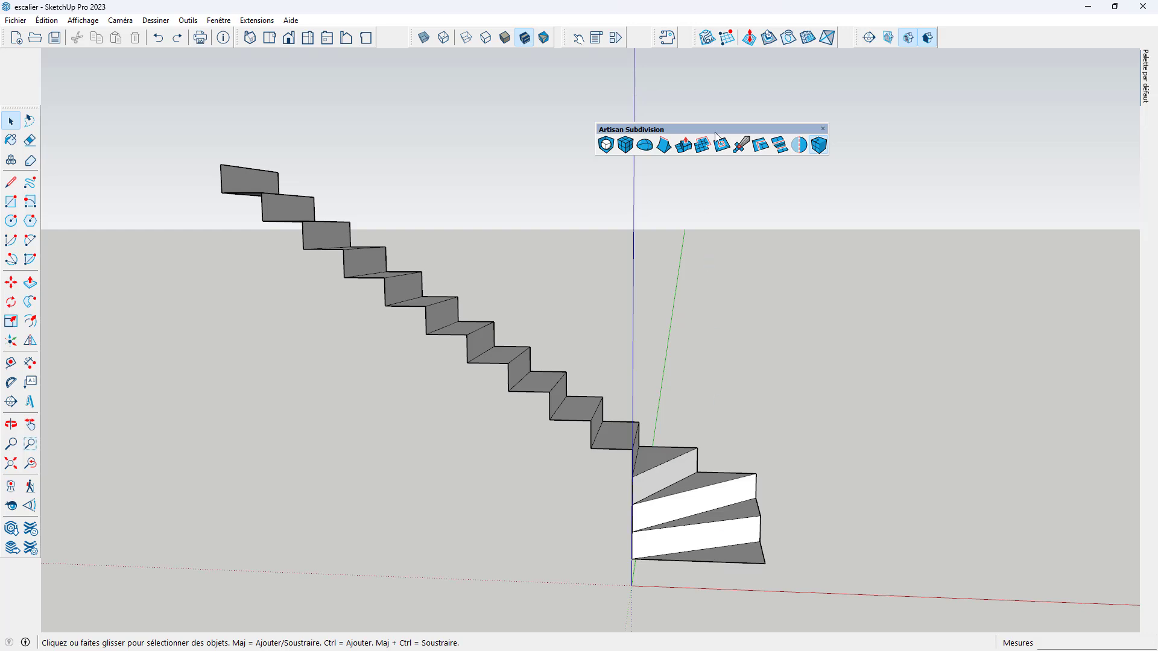
Try to extrude only the straight flight's treads and risers with Artisan's extrude tool in normal mode, undoing the attempt
middle_click_drag(660, 186, 583, 193)
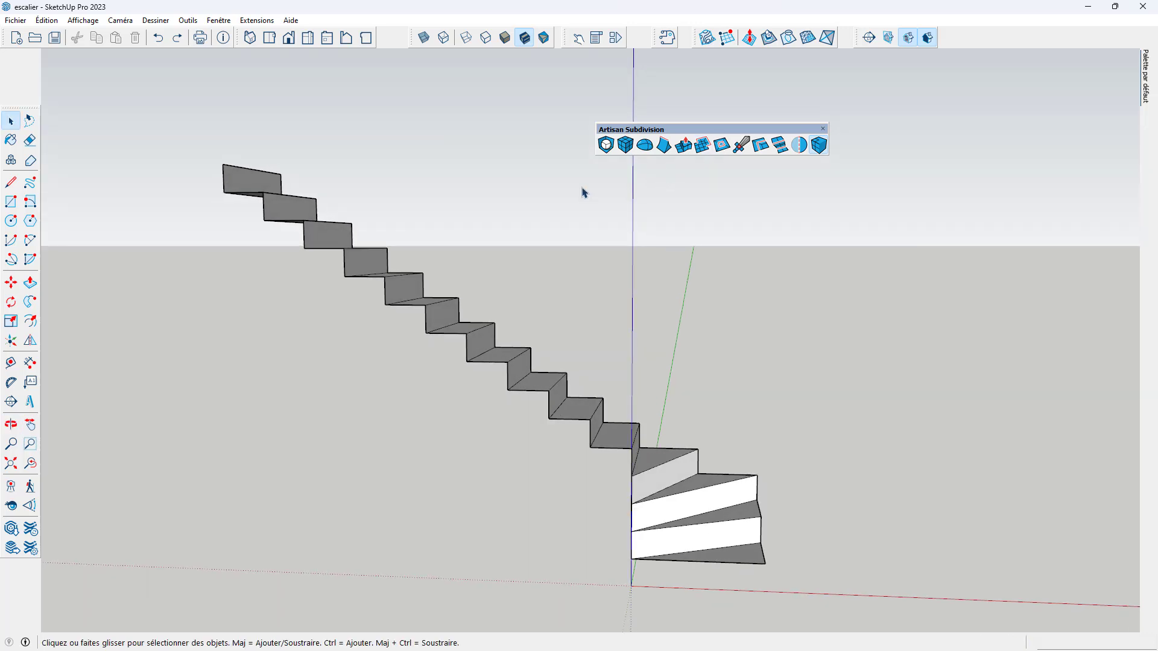
left_click_drag(167, 143, 657, 494)
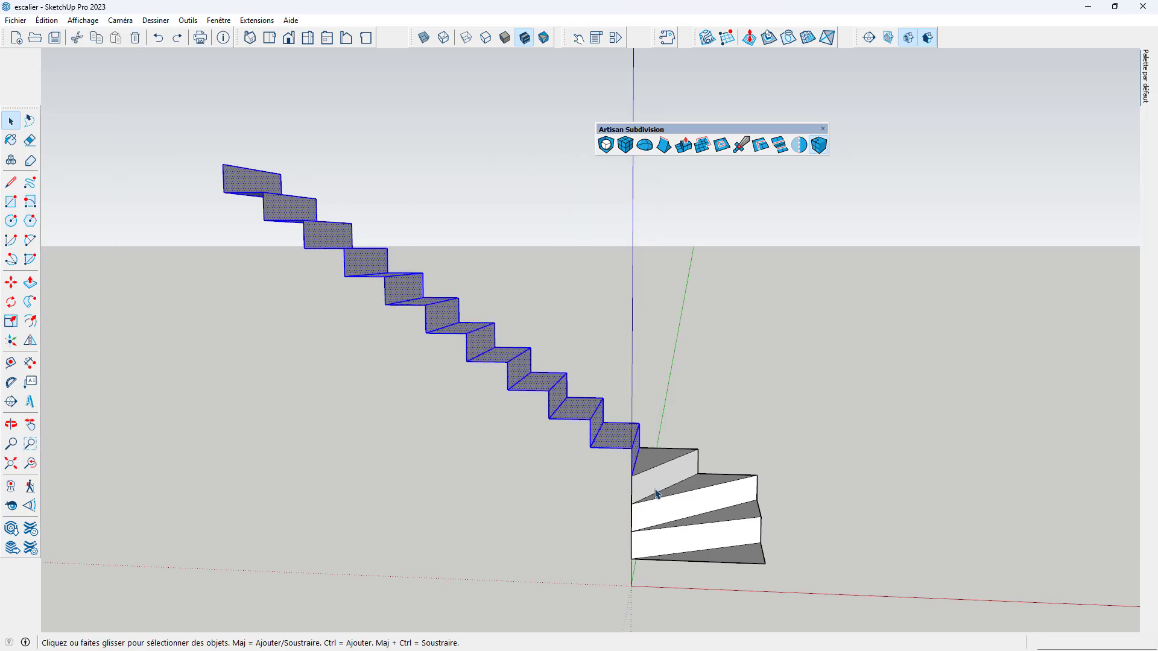
left_click(683, 145)
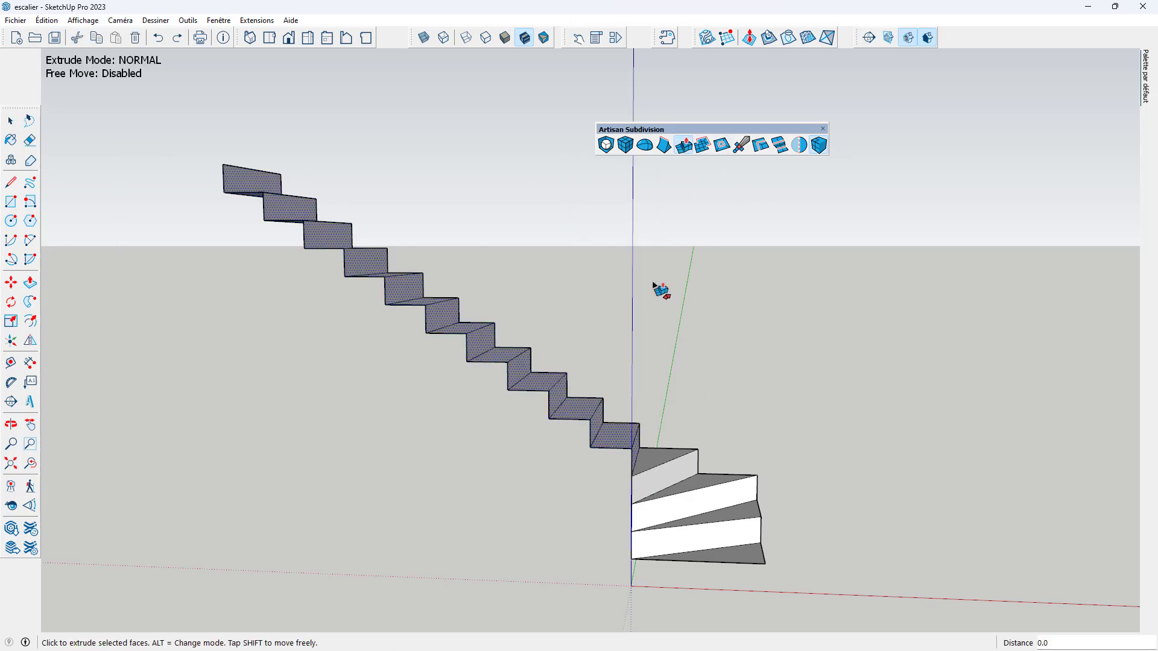
left_click(617, 431)
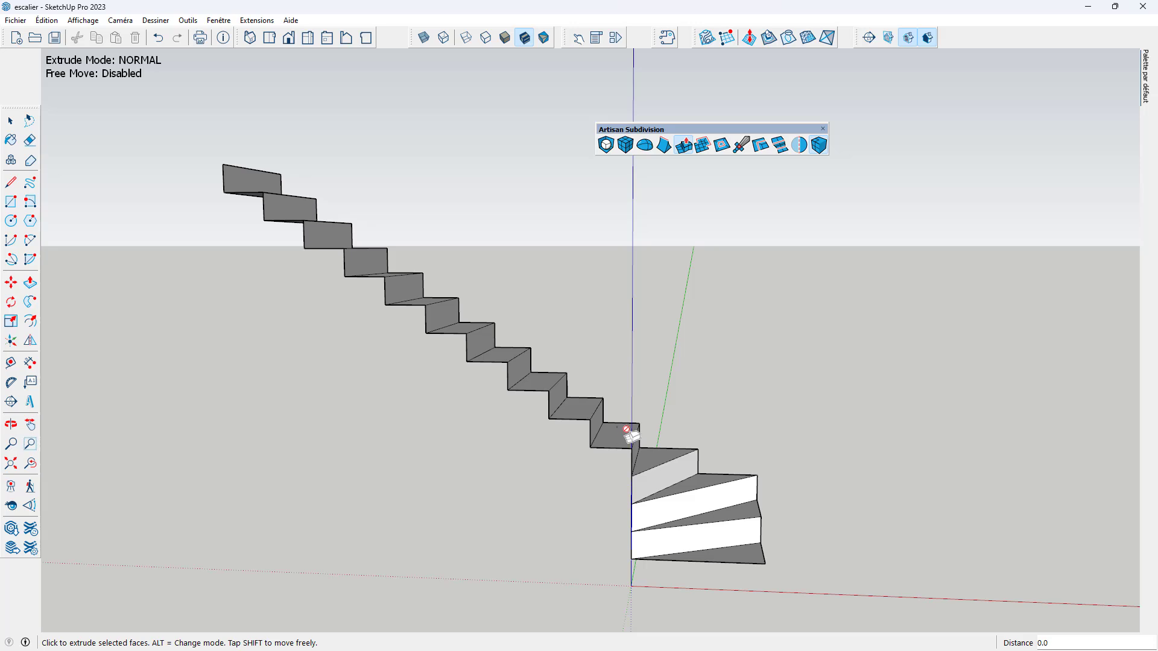
key("space")
left_click_drag(131, 108, 654, 502)
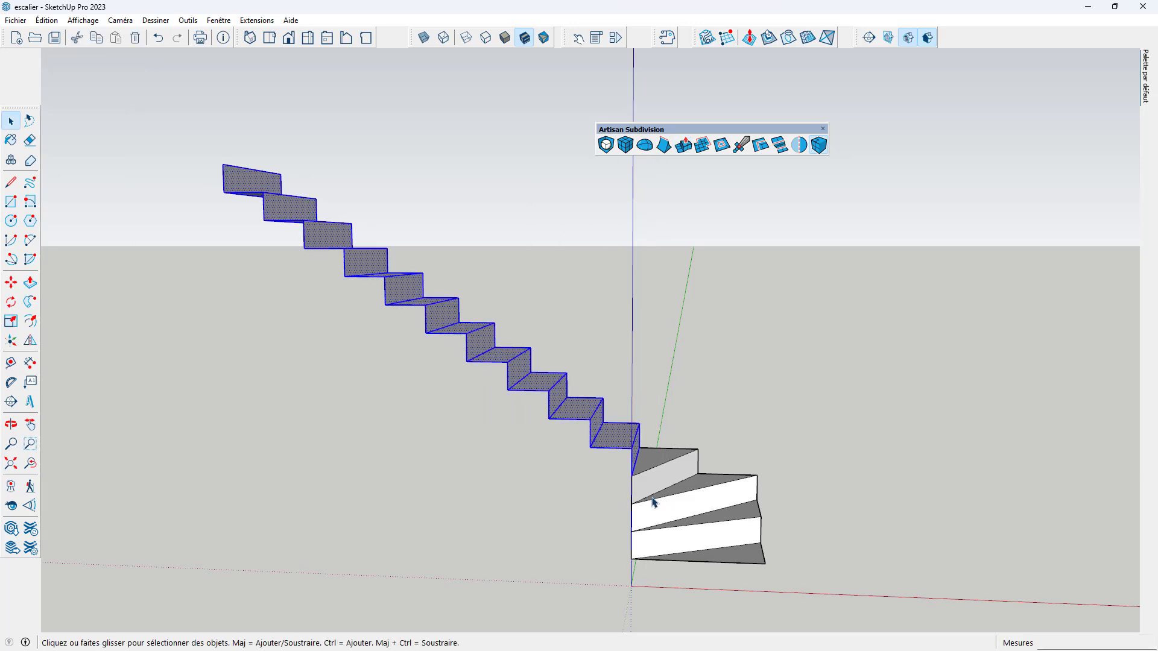
left_click(683, 145)
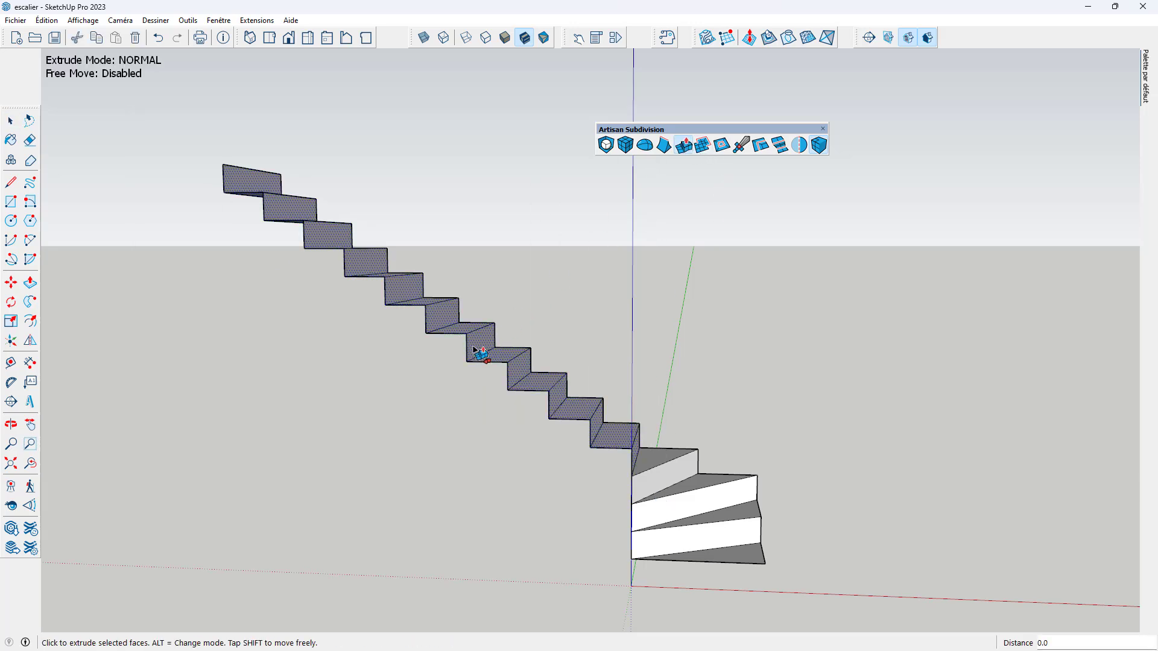
left_click(474, 349)
middle_click_drag(444, 388, 429, 510)
middle_click_drag(513, 247, 522, 208)
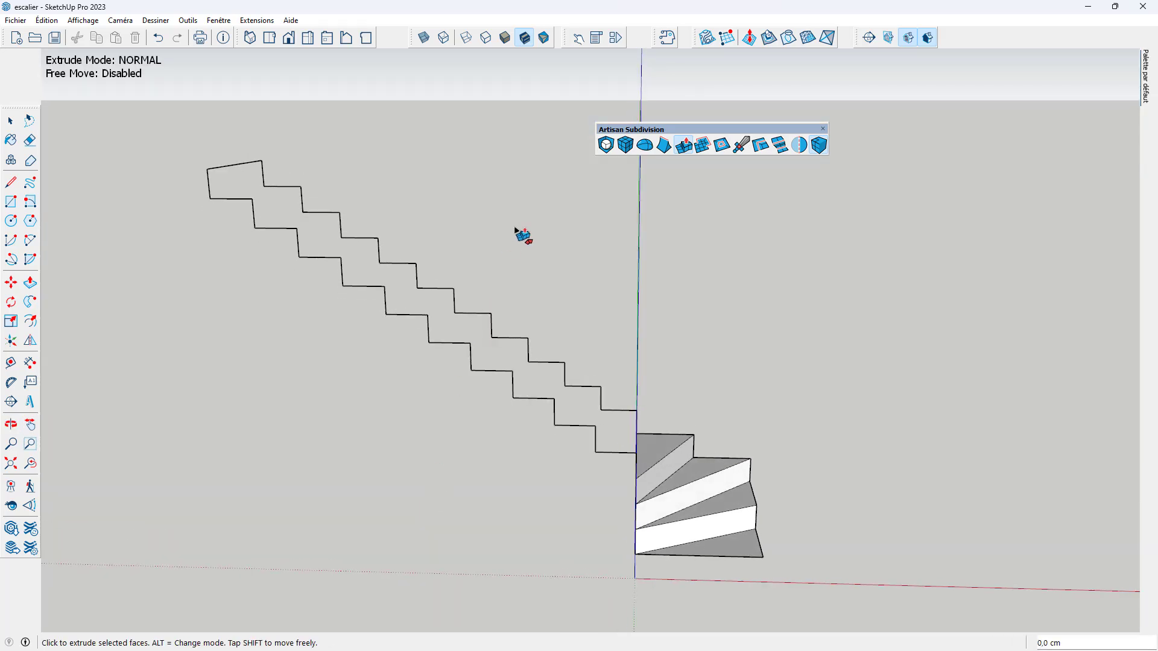
key("ctrl+z")
Select the straight flight again and extrude its faces about 4 cm with Artisan's extrude tool in group mode
scroll(503, 267, "up", 3)
key("space")
scroll(509, 281, "down", 5)
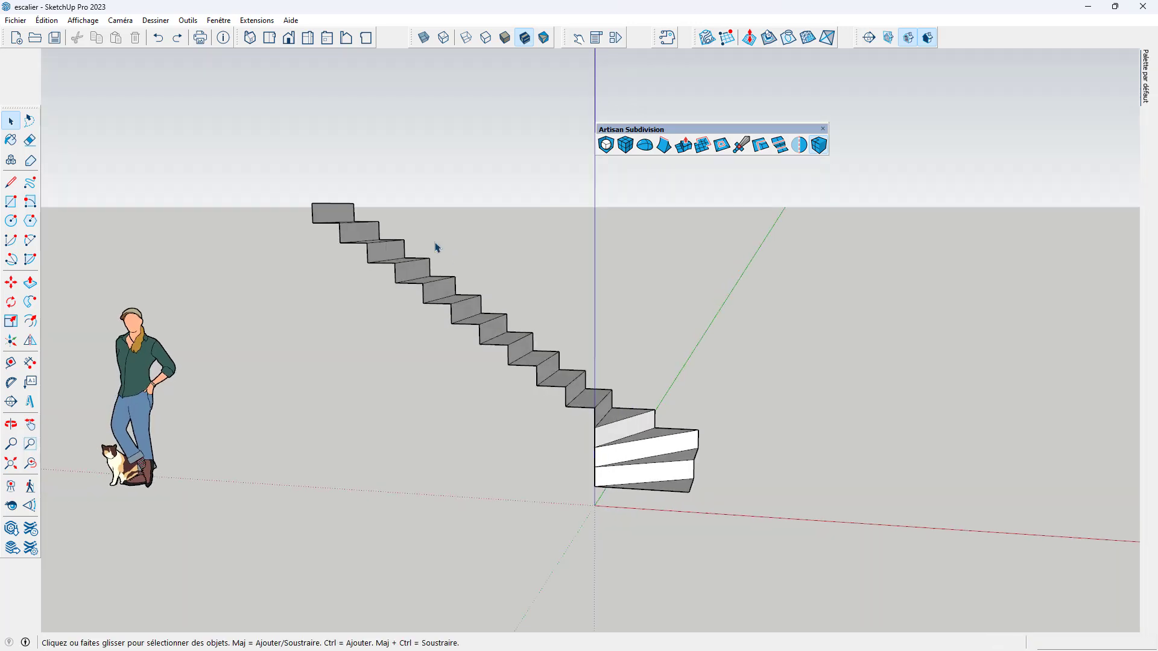
left_click_drag(273, 140, 645, 440)
scroll(606, 421, "up", 2)
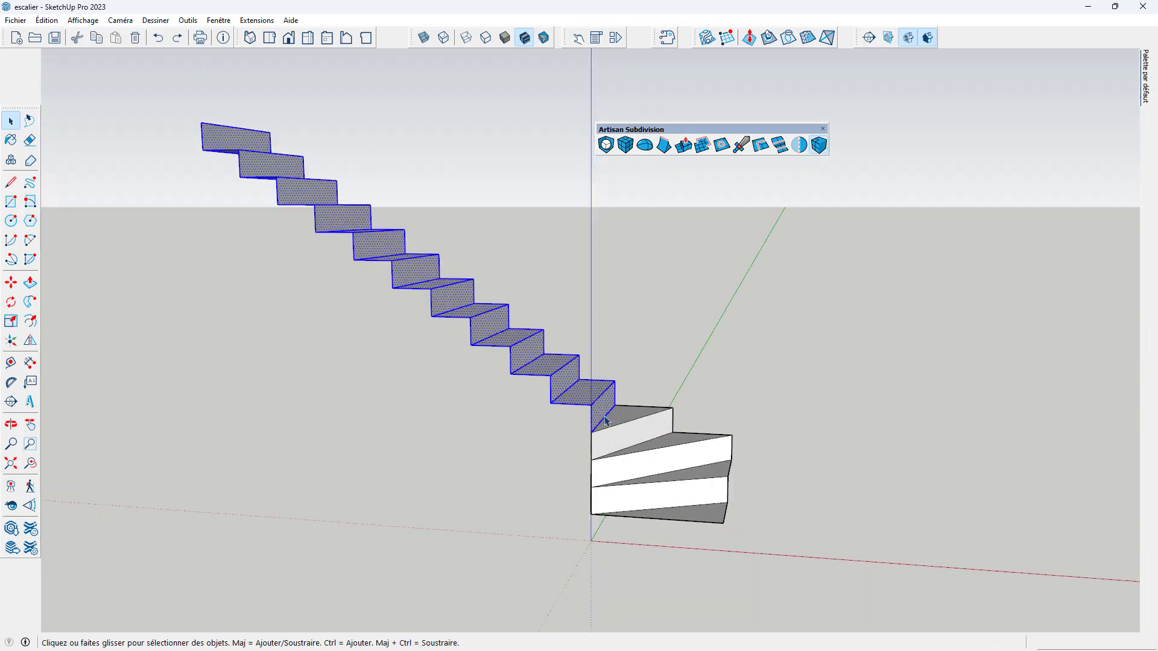
left_click(683, 145)
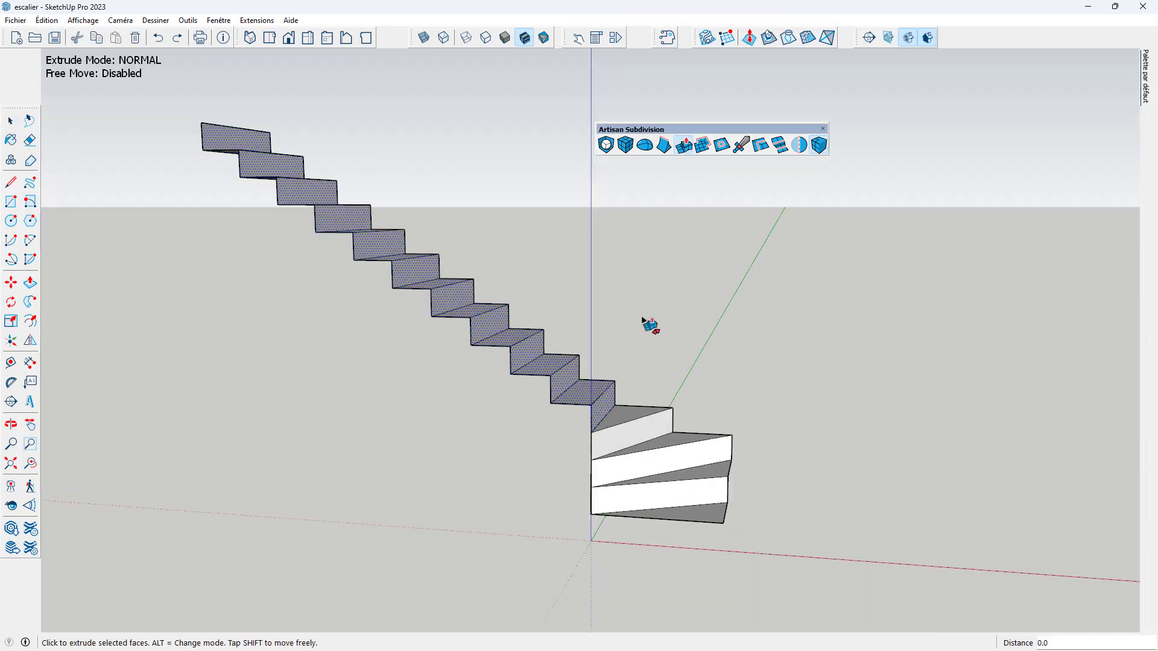
left_click(611, 398)
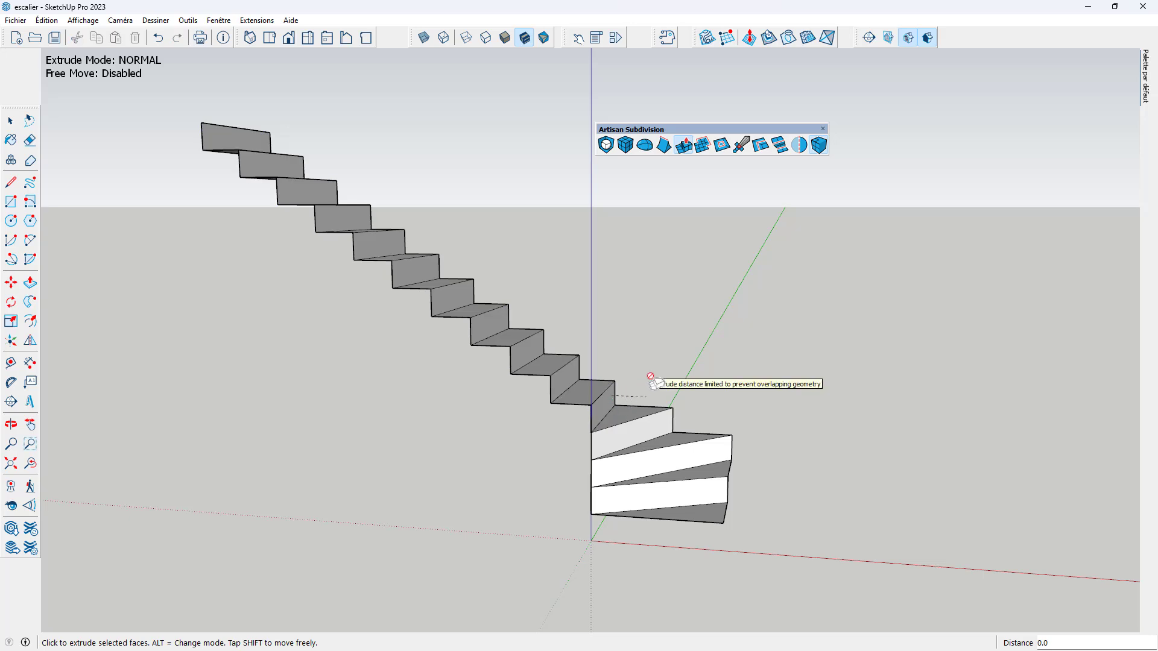
key("alt")
key("alt")
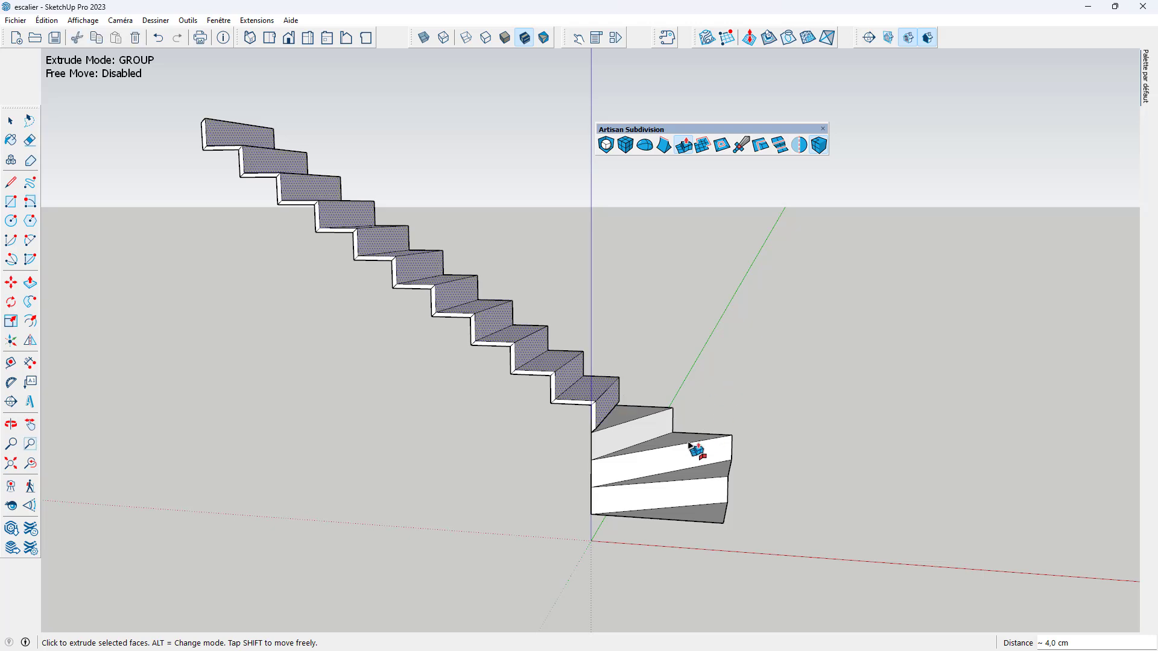
Inspect the group-mode thickening of the straight flight and undo it
scroll(536, 448, "up", 2)
middle_click_drag(536, 447, 587, 488)
scroll(631, 406, "up", 2)
key("ctrl+z")
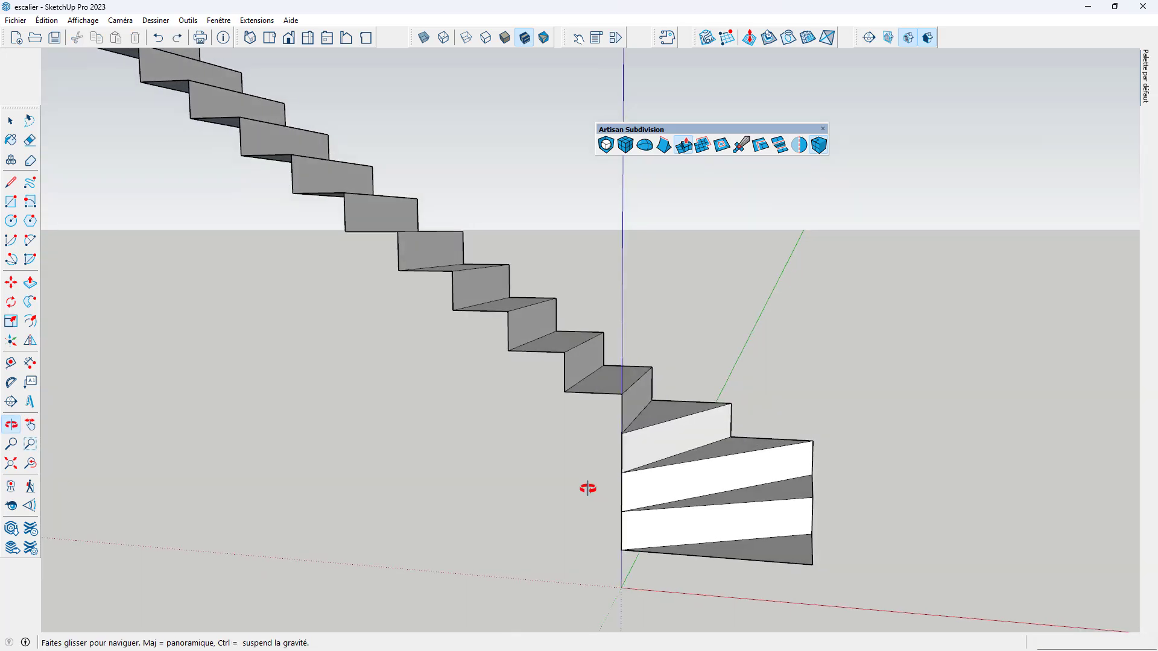
scroll(596, 381, "down", 3)
key("space")
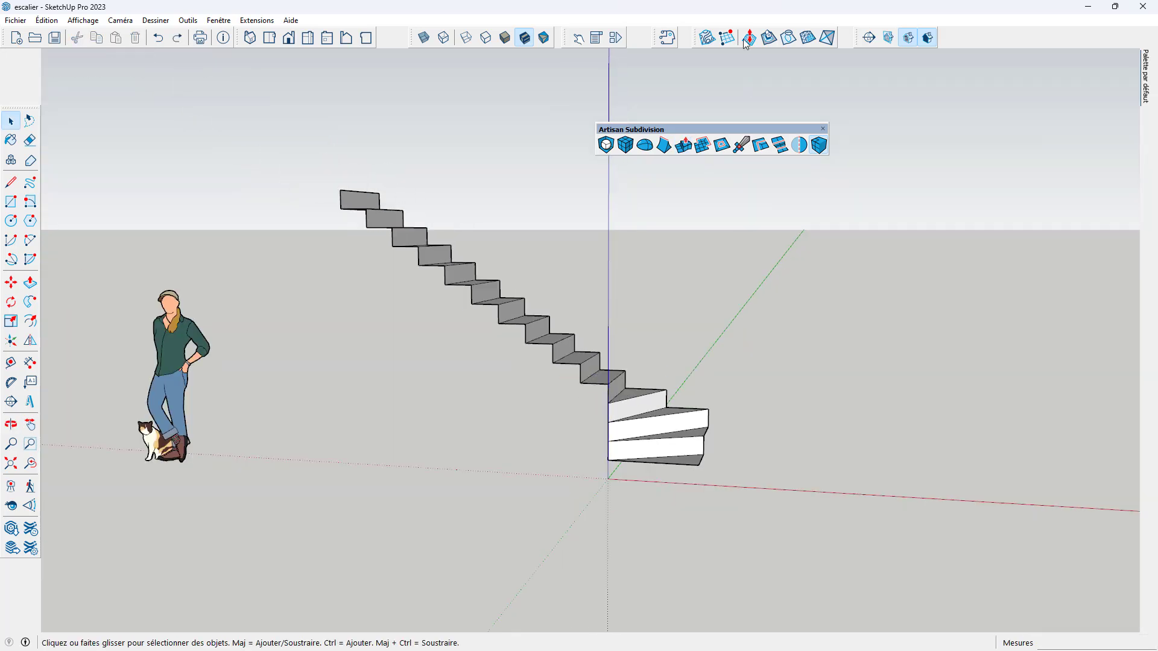
Move the Artisan Subdivision toolbar out of the way and close it
left_click_drag(742, 129, 754, 62)
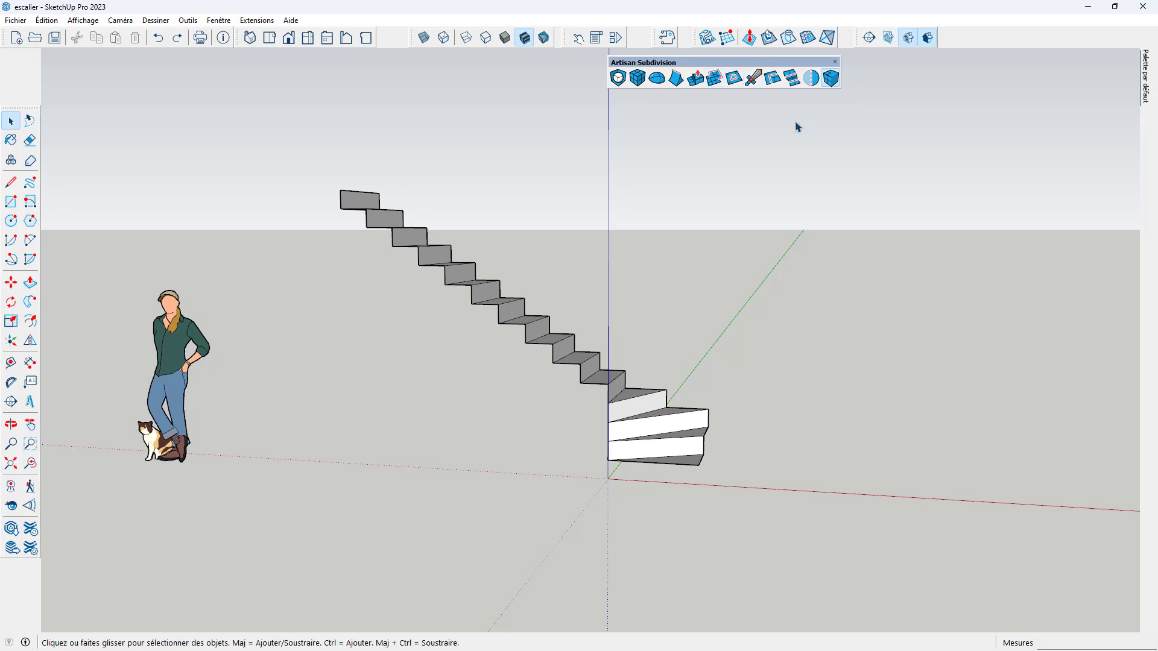
scroll(556, 266, "down", 3)
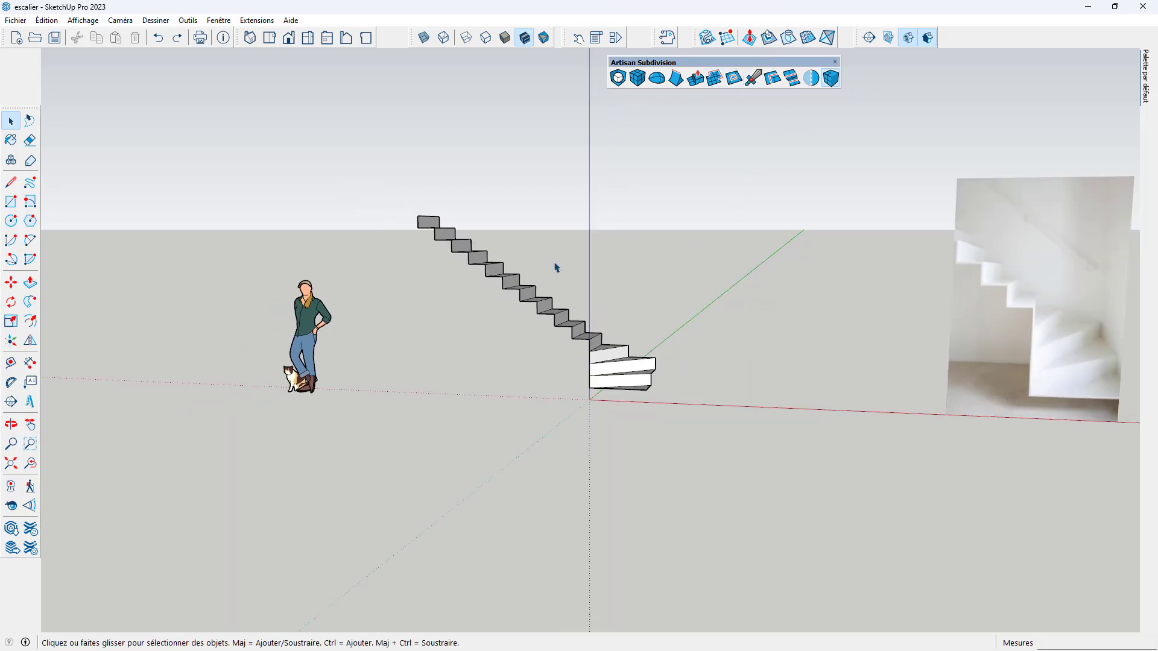
middle_click_drag(652, 297, 775, 538)
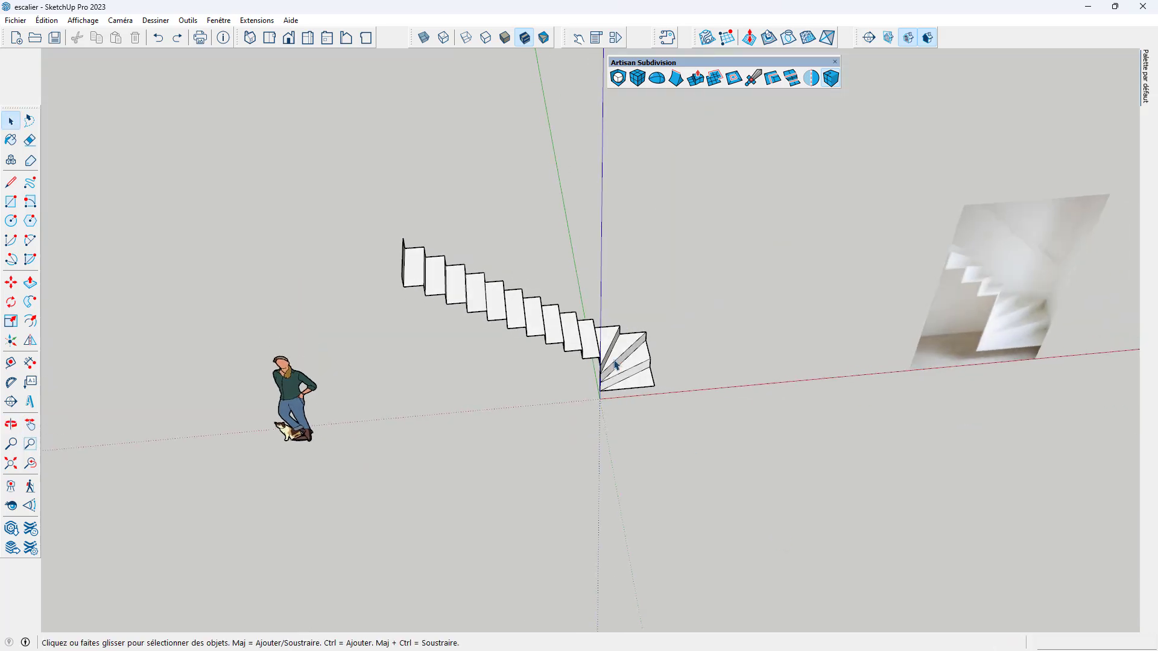
scroll(610, 365, "up", 3)
scroll(584, 362, "down", 3)
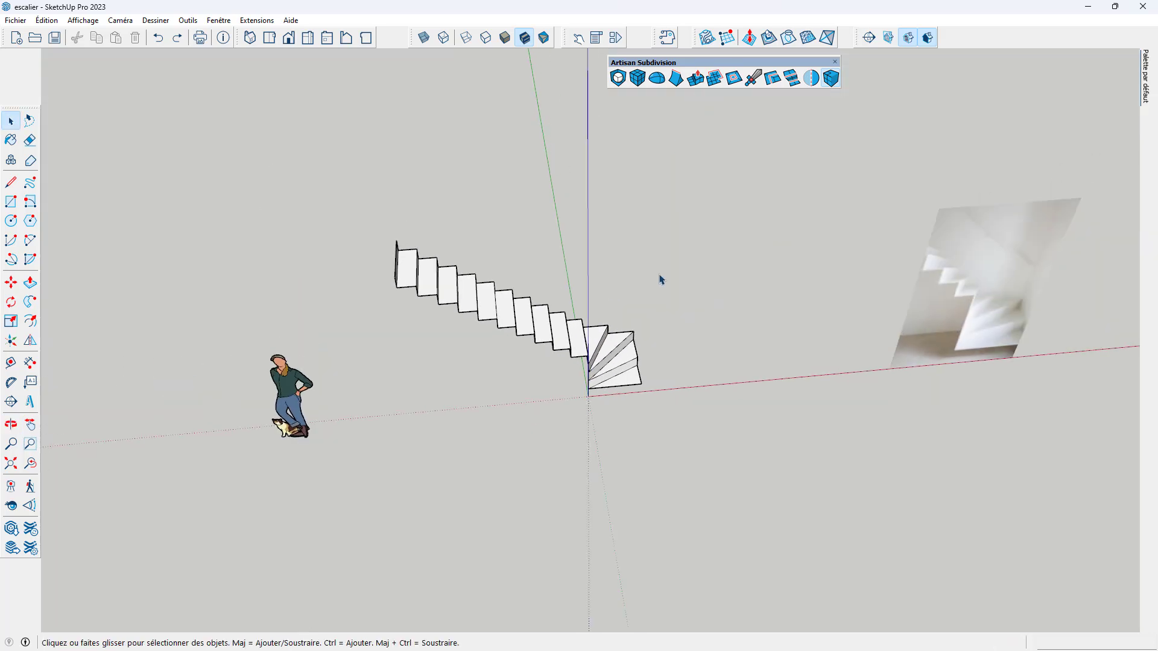
left_click(837, 64)
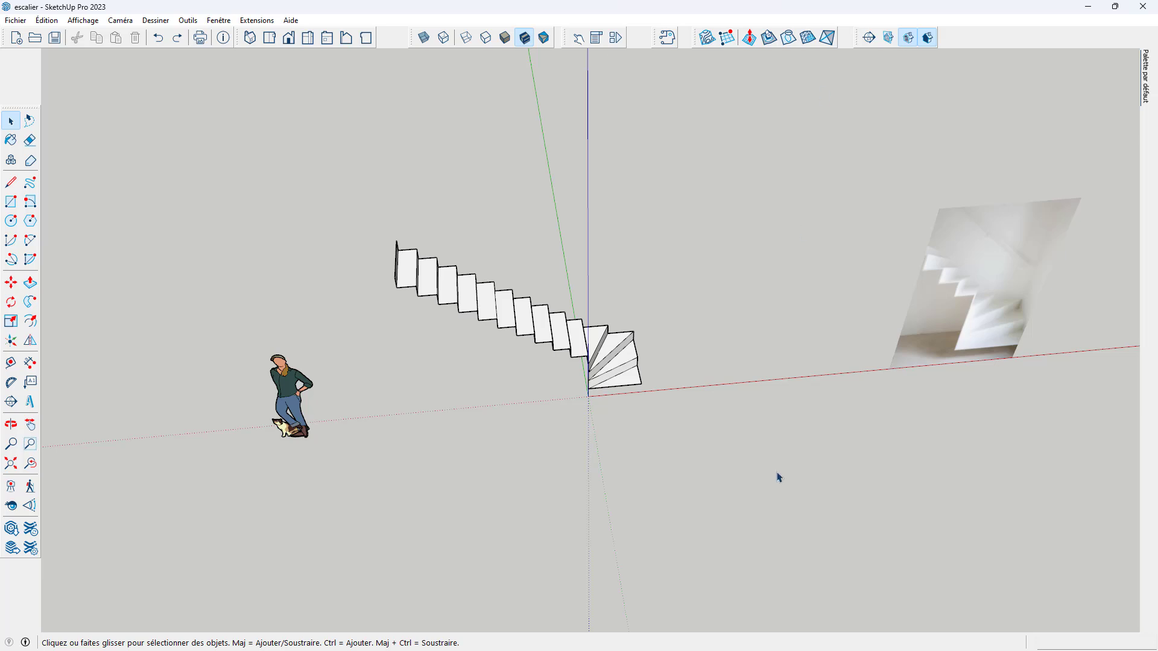
Compare the shape of the unthickened staircase with the reference photo from several viewpoints
middle_click_drag(778, 475, 692, 290)
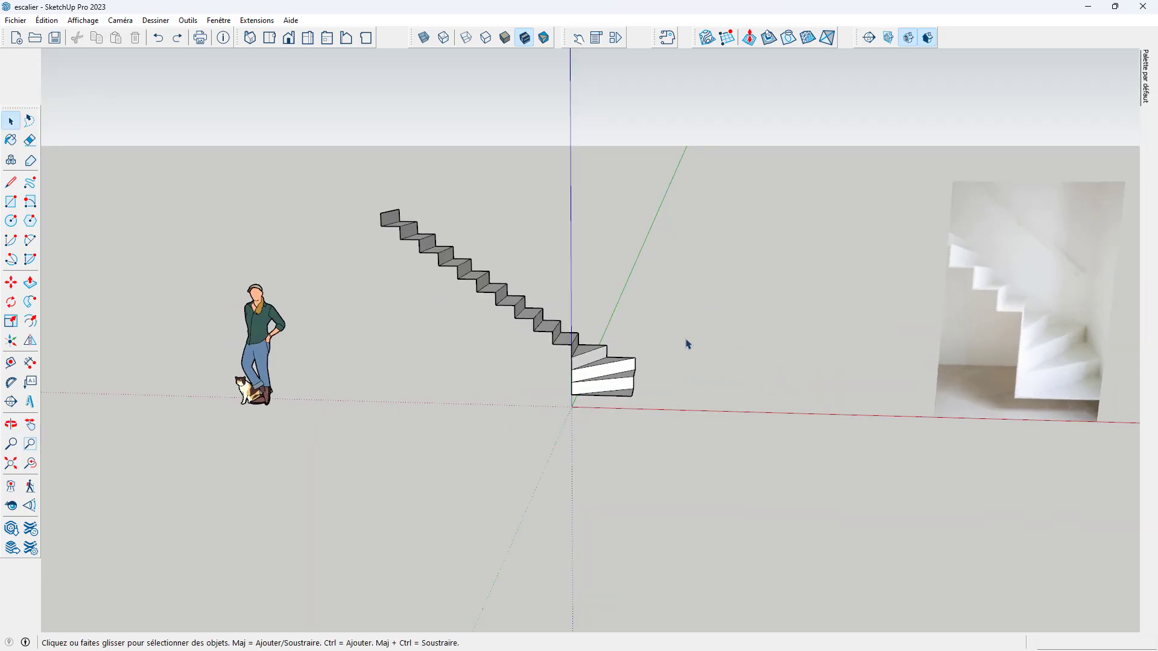
middle_click_drag(688, 345, 792, 398)
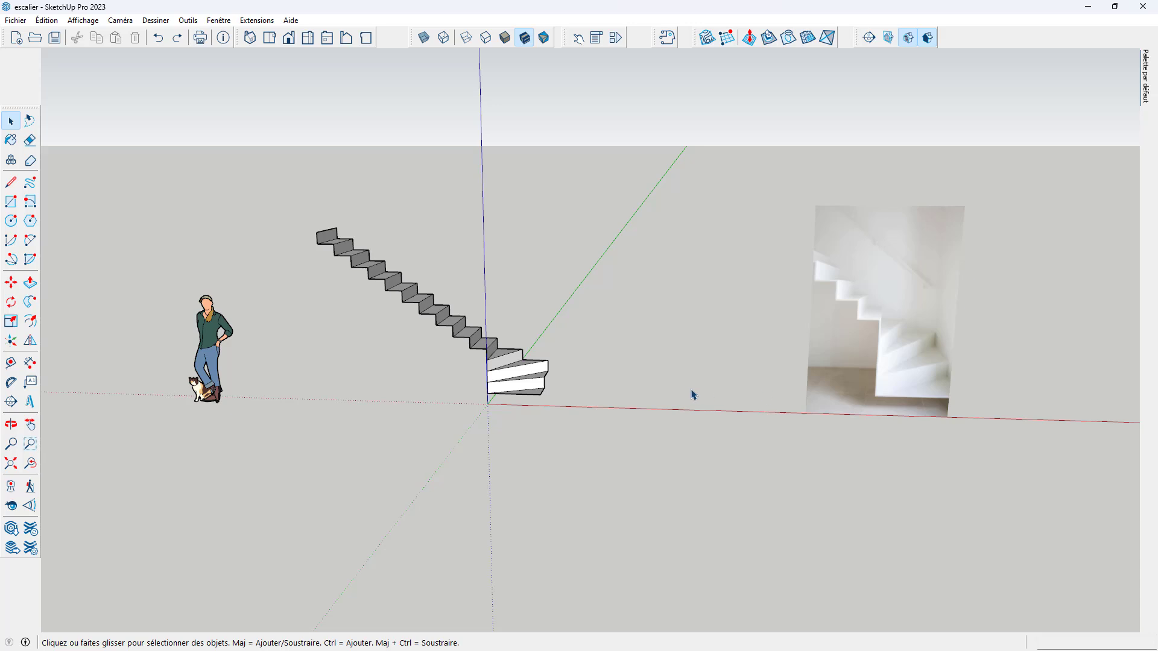
scroll(441, 356, "up", 3)
scroll(440, 360, "down", 2)
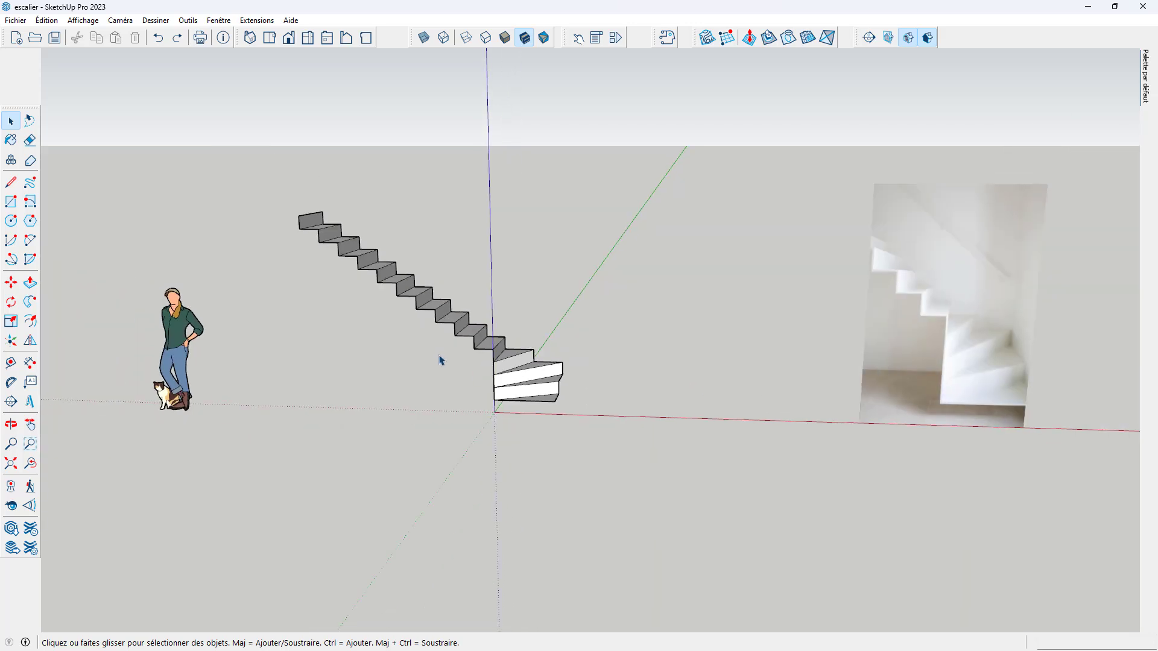
scroll(520, 358, "up", 1)
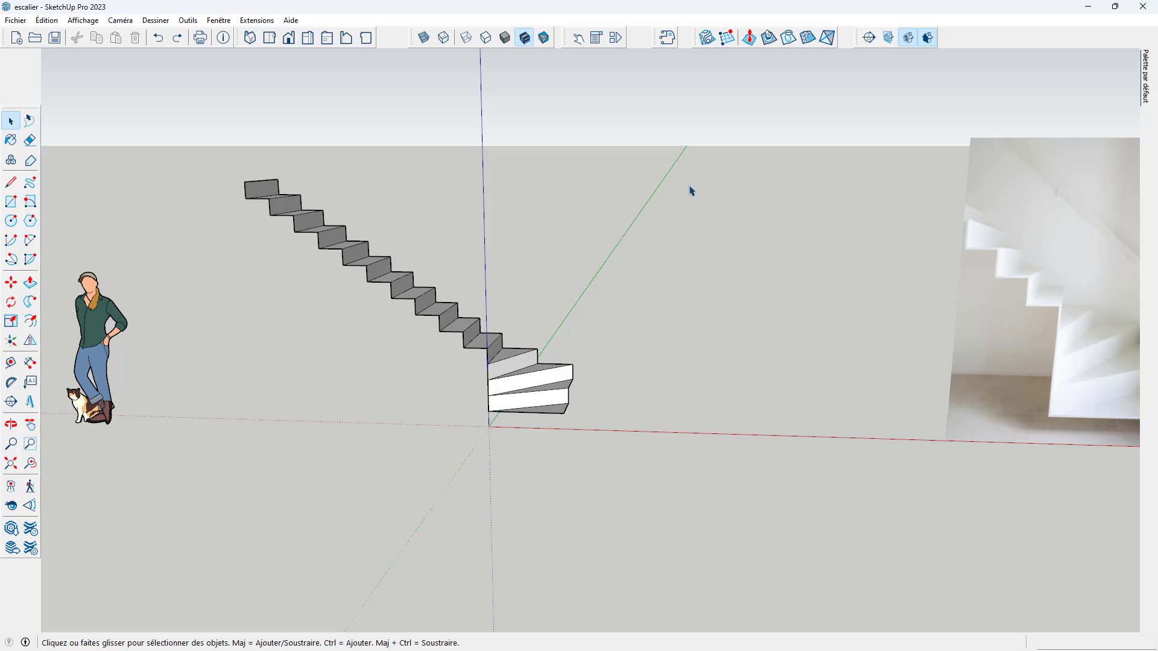
scroll(499, 380, "up", 3)
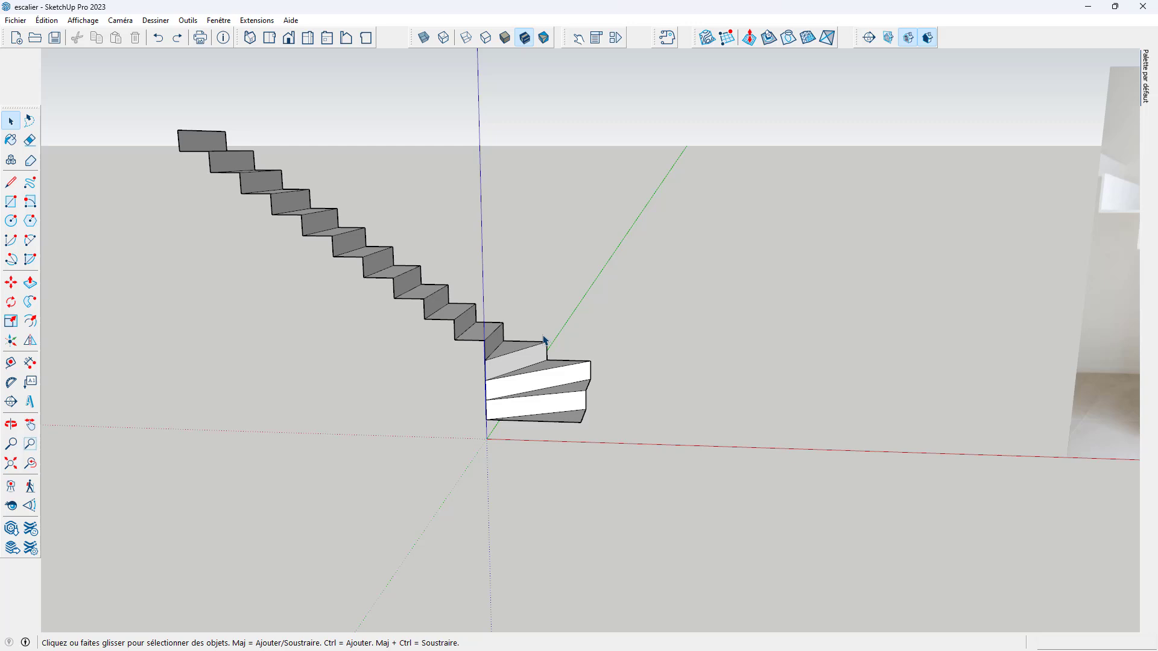
scroll(544, 340, "down", 3)
middle_click_drag(465, 334, 396, 295)
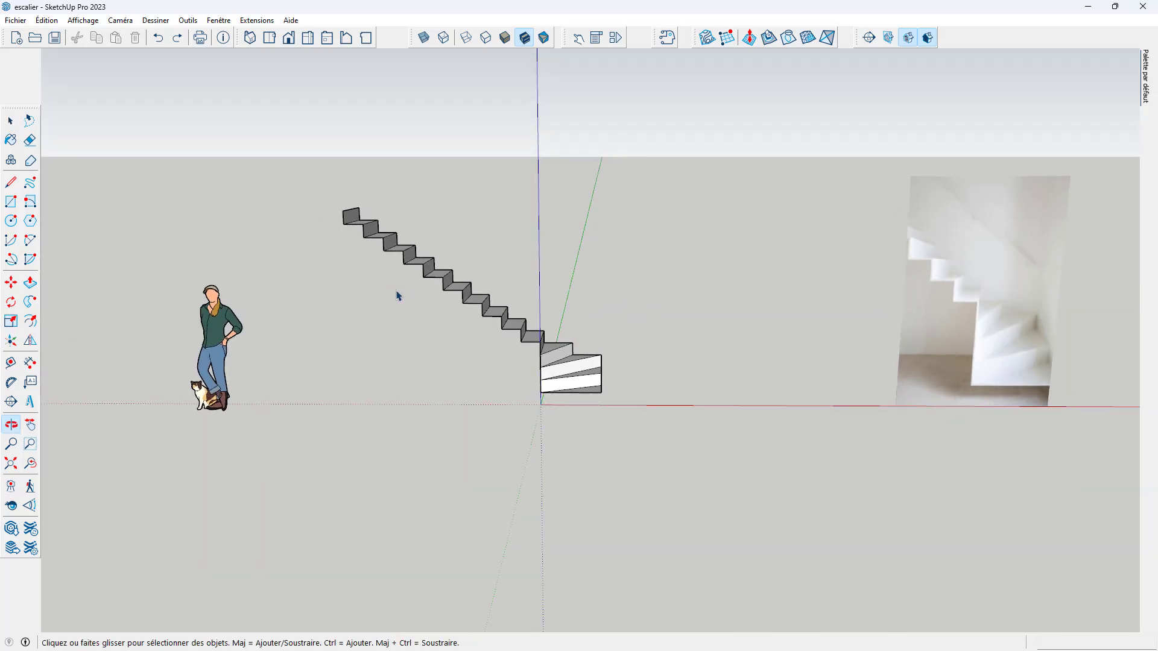
Draw a closed side face under the straight flight with a 28.7 cm top line, a vertical, and a 278.7 cm line along the stair's base level
key("l")
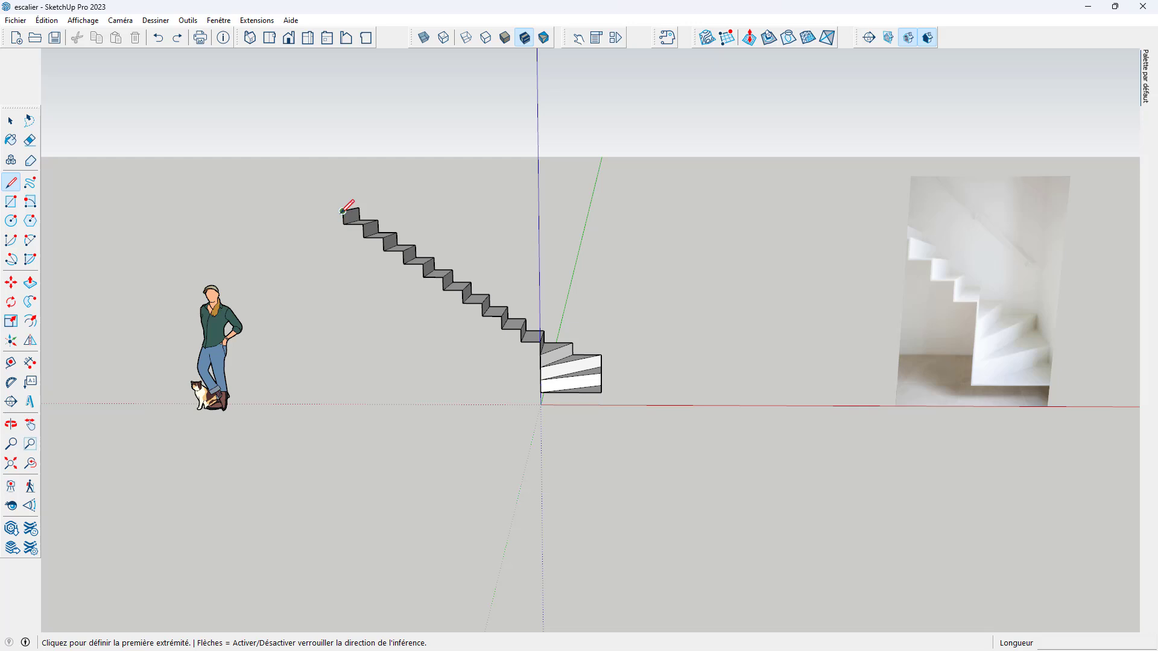
left_click(342, 211)
scroll(320, 212, "up", 3)
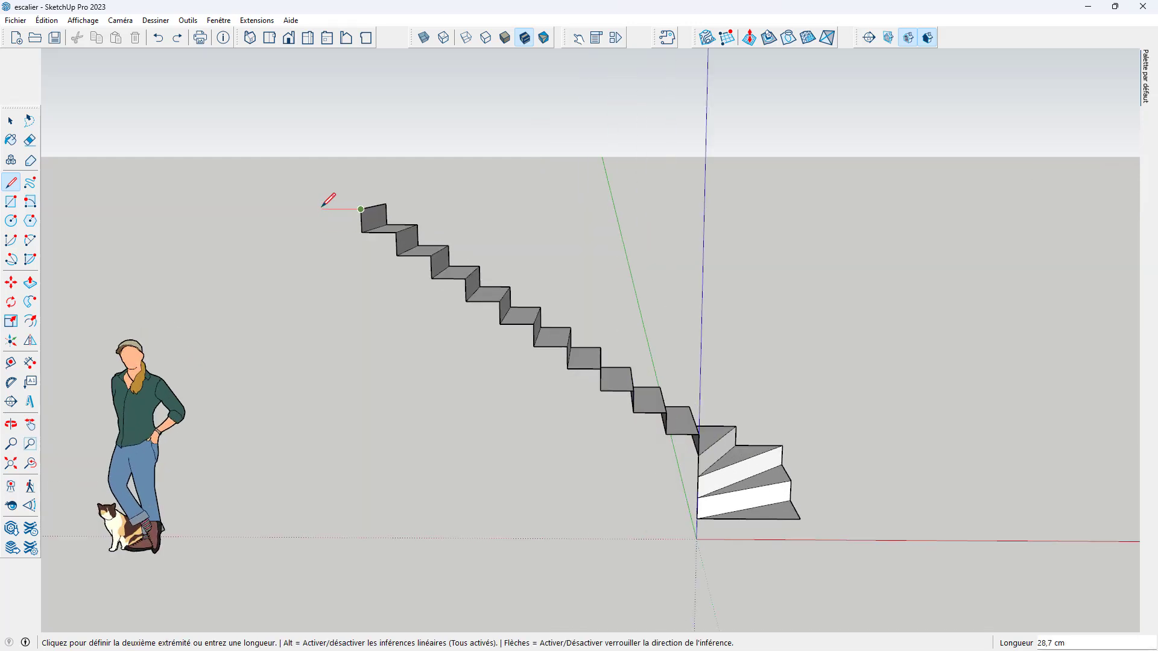
left_click(321, 209)
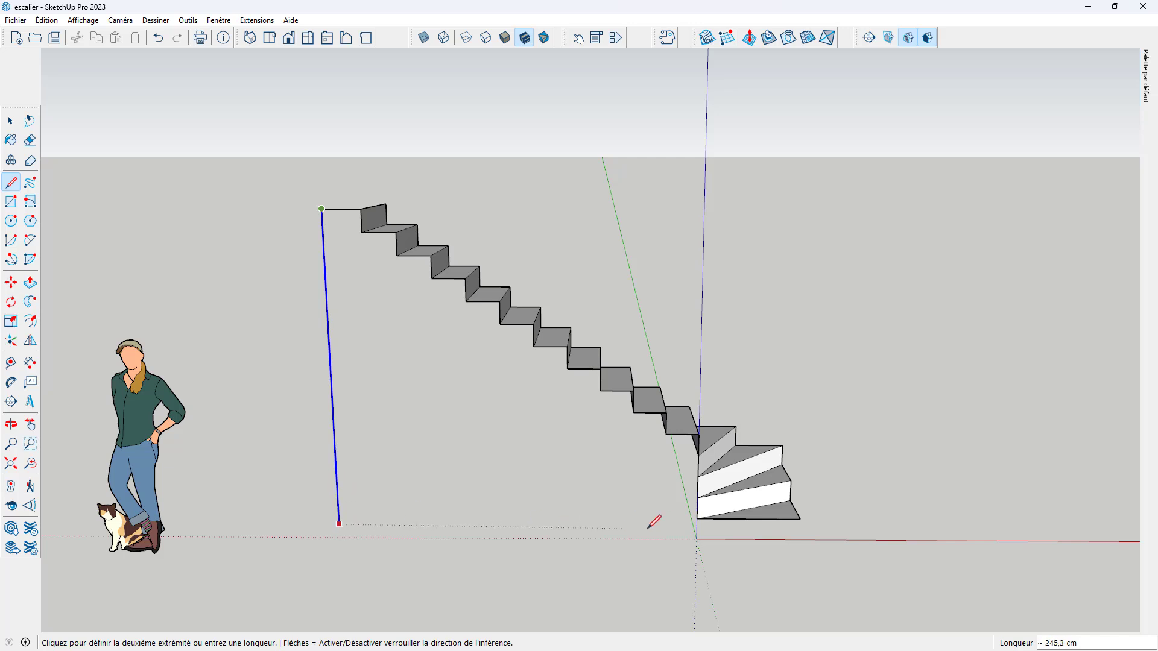
left_click(697, 518)
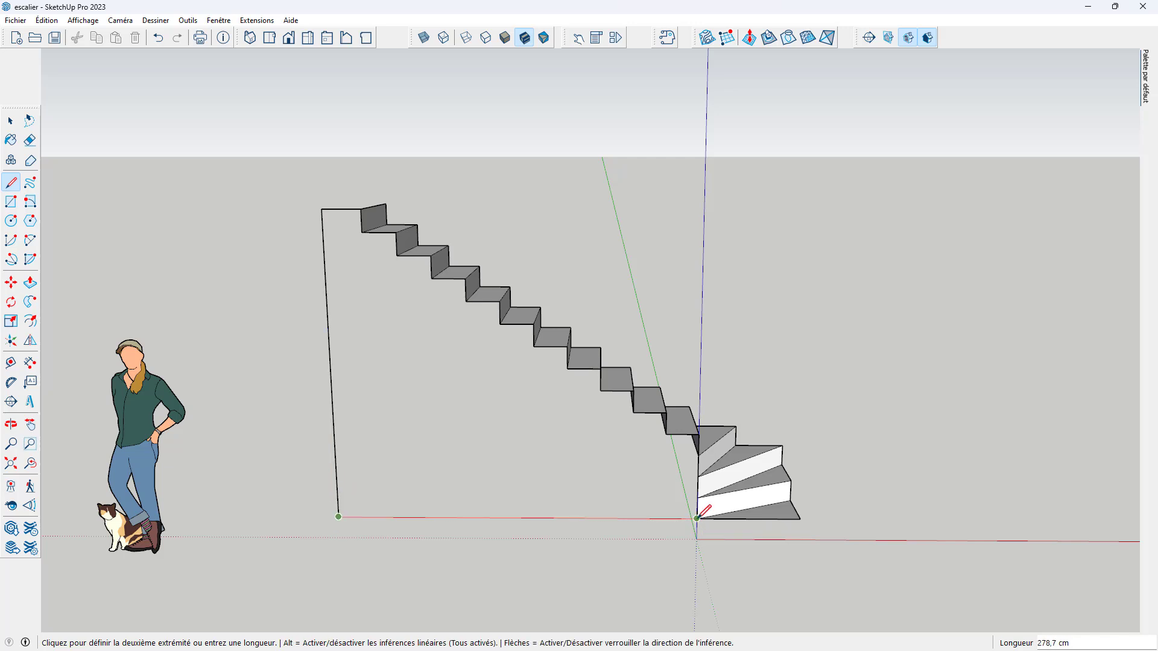
left_click(698, 520)
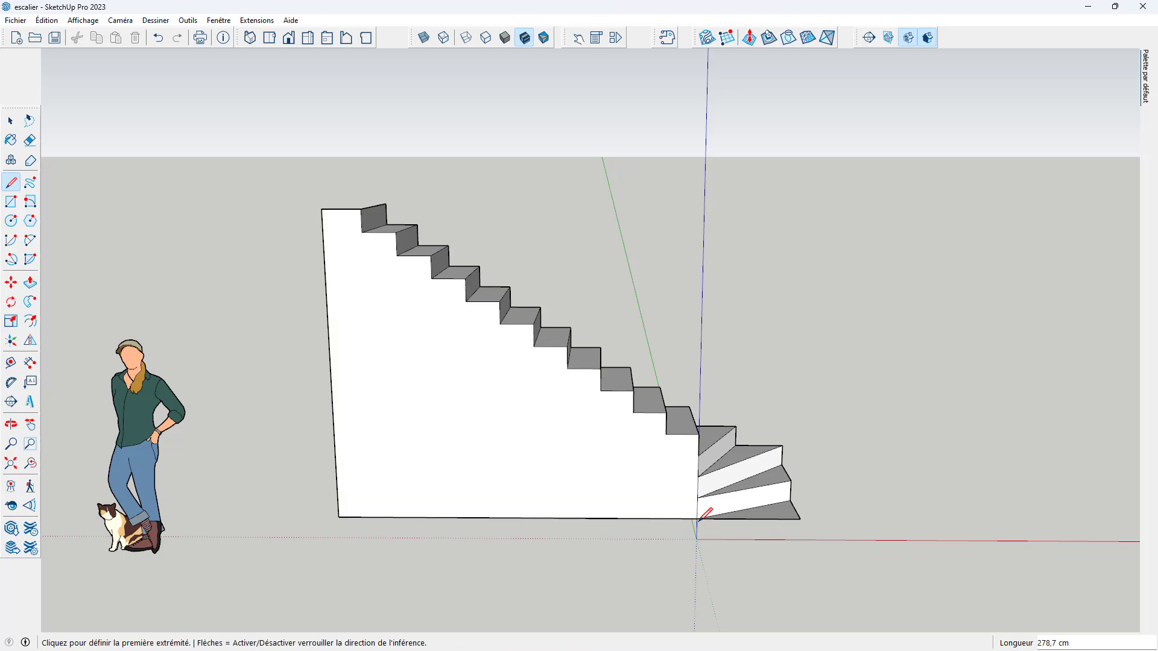
Offset the outline of the side face under the straight flight inward by 2 cm
scroll(636, 458, "down", 5)
middle_click_drag(571, 473, 534, 428)
scroll(534, 429, "up", 3)
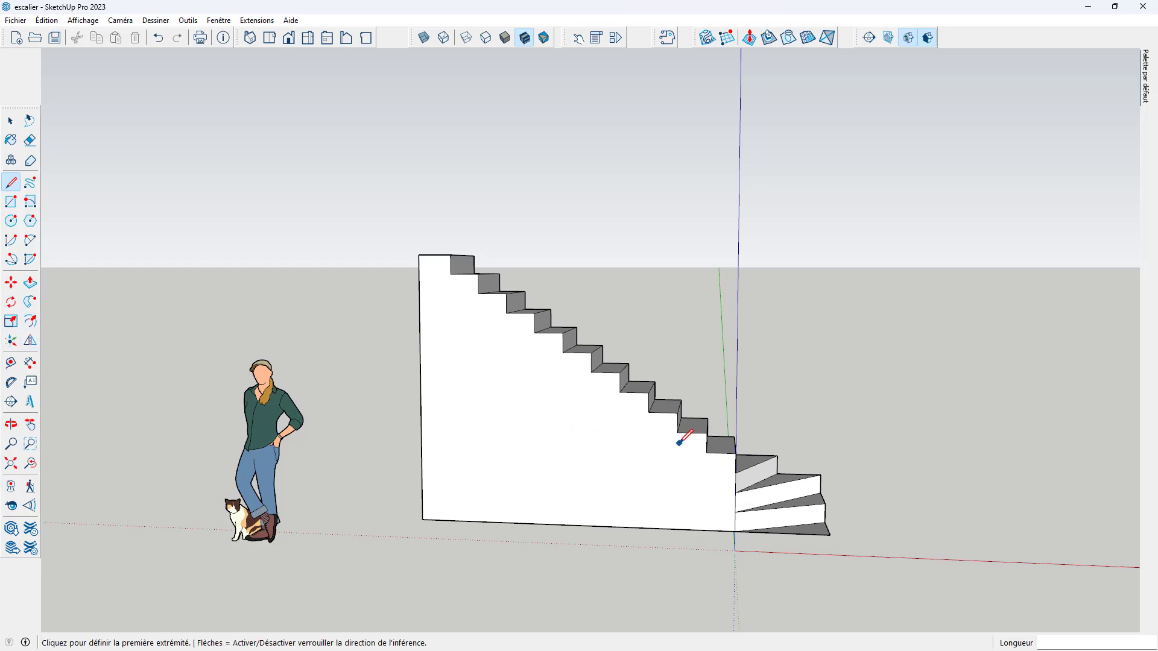
key("f")
left_click(657, 453)
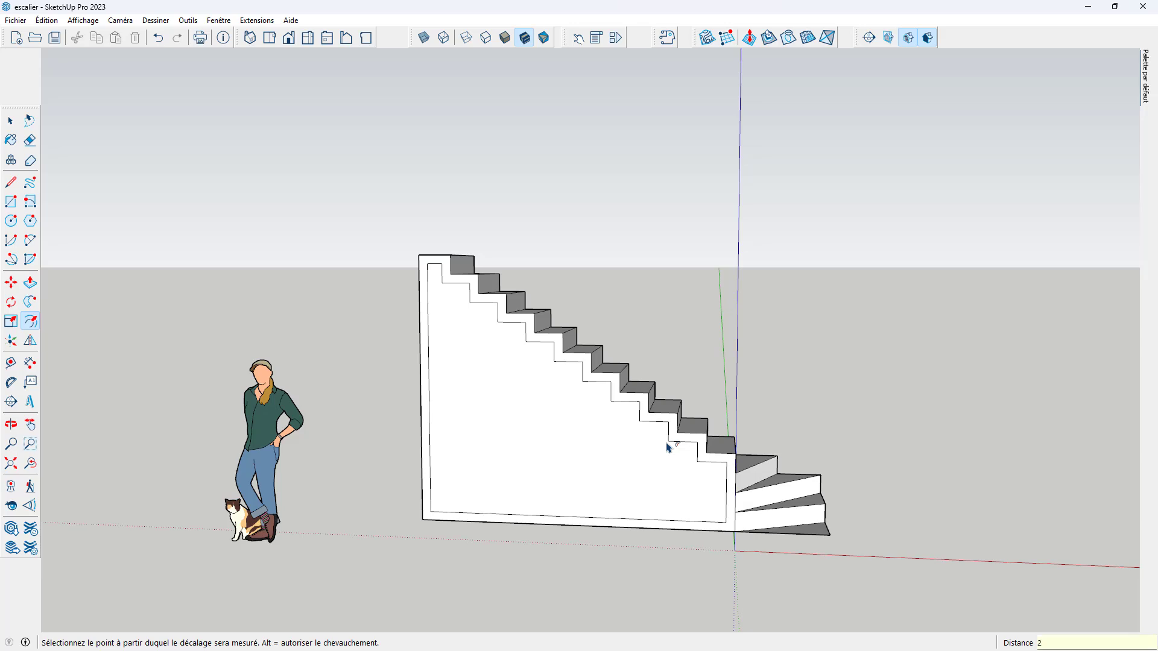
key("Return")
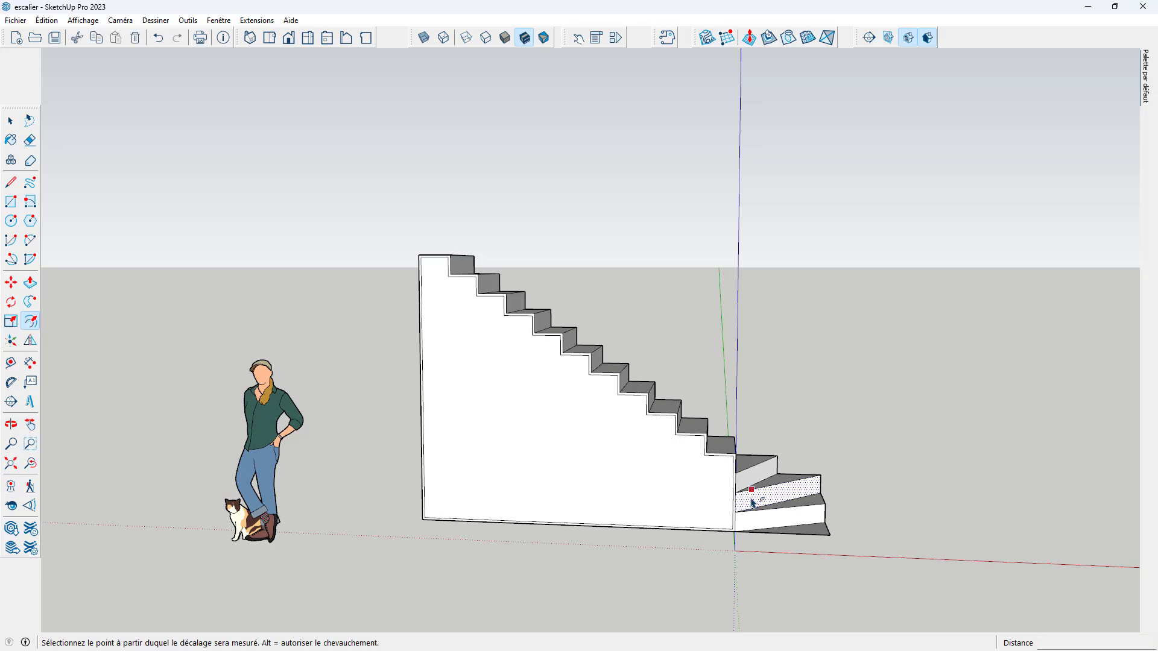
Push the inner side face back 80 cm to hollow out the volume beneath the straight flight
middle_click_drag(749, 497, 561, 468)
scroll(629, 564, "up", 2)
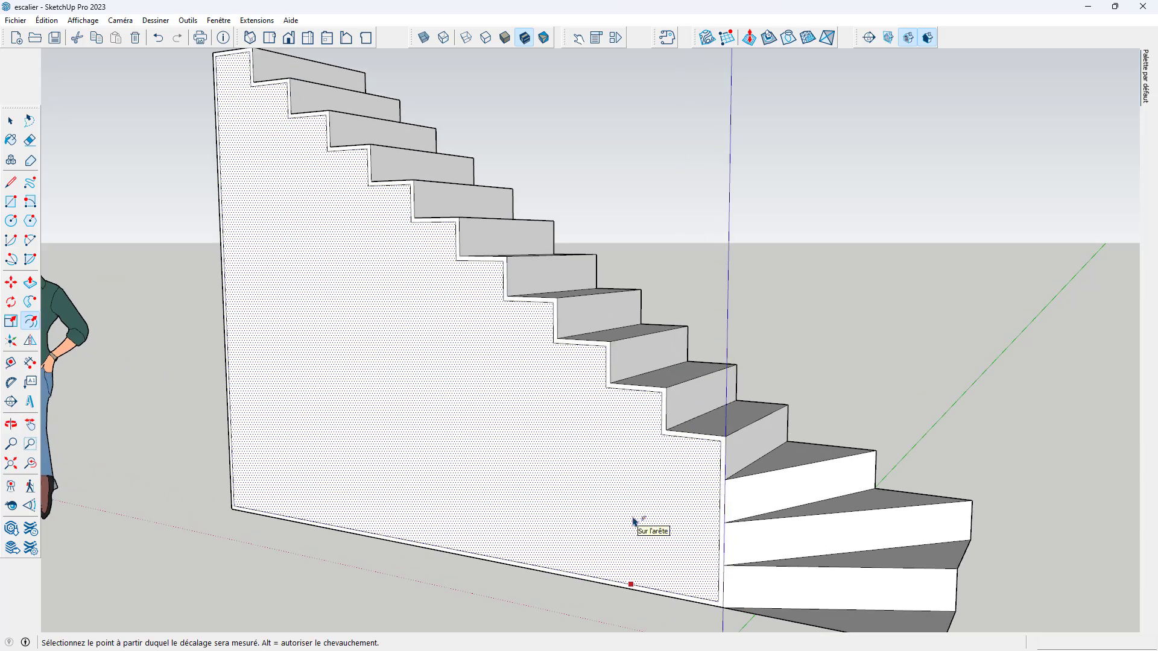
key("p")
left_click(623, 465)
left_click(784, 412)
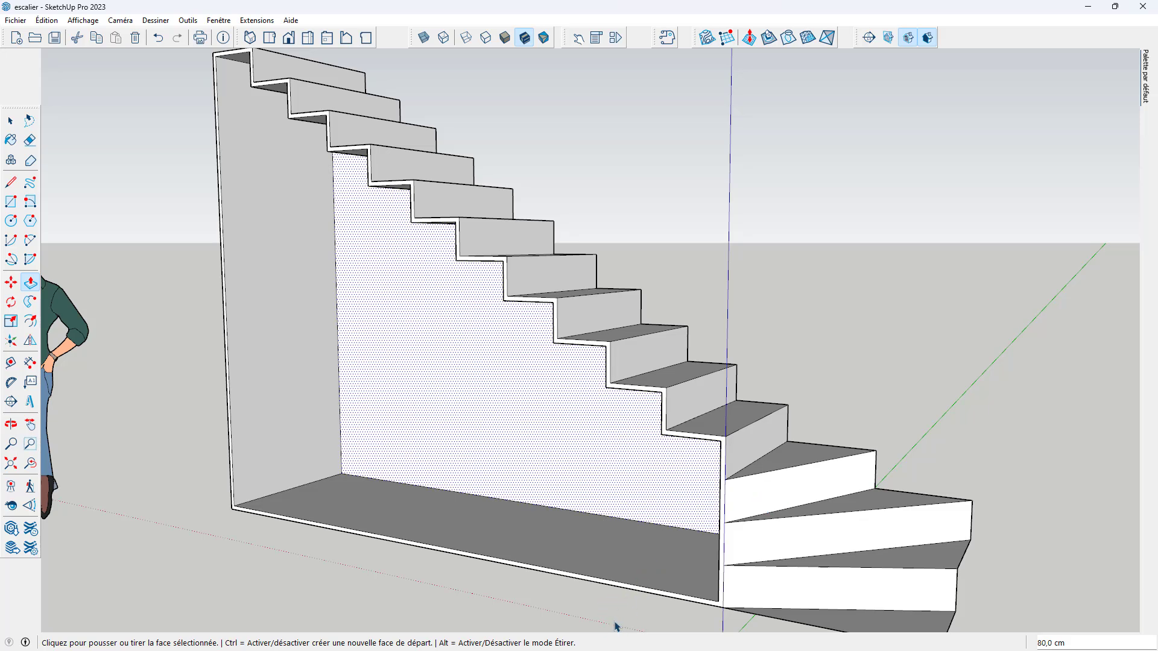
Remove the base strip and the tall end strip of the hollowed volume by pushing each face 2 cm
left_click(636, 583)
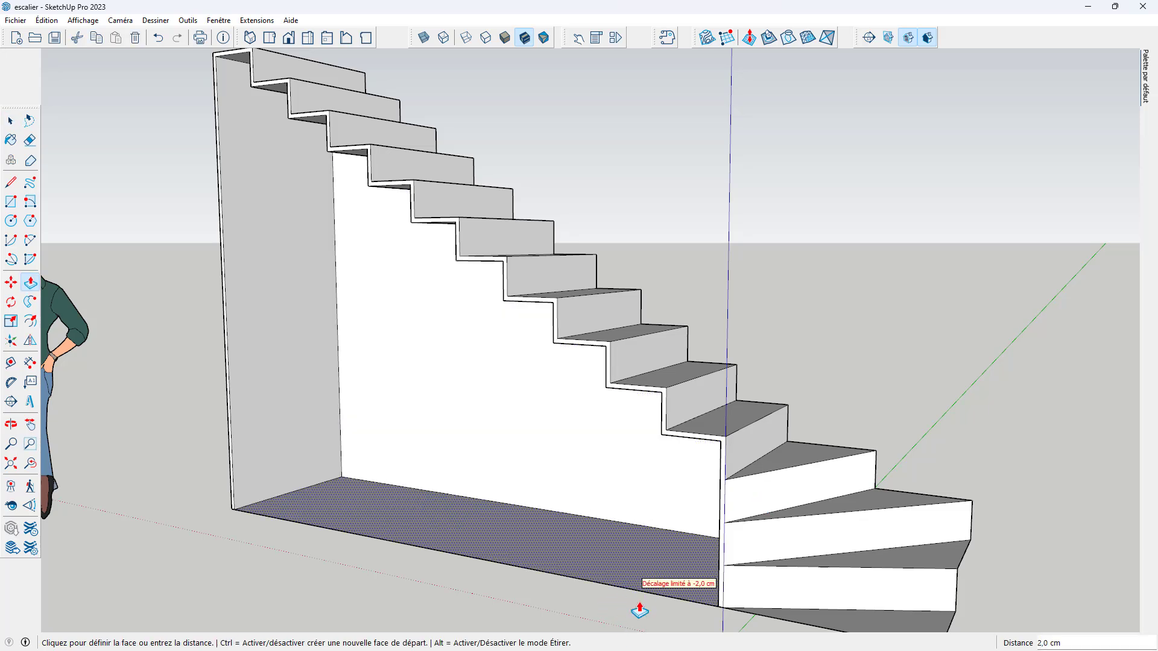
left_click(640, 610)
left_click(248, 409)
left_click(139, 457)
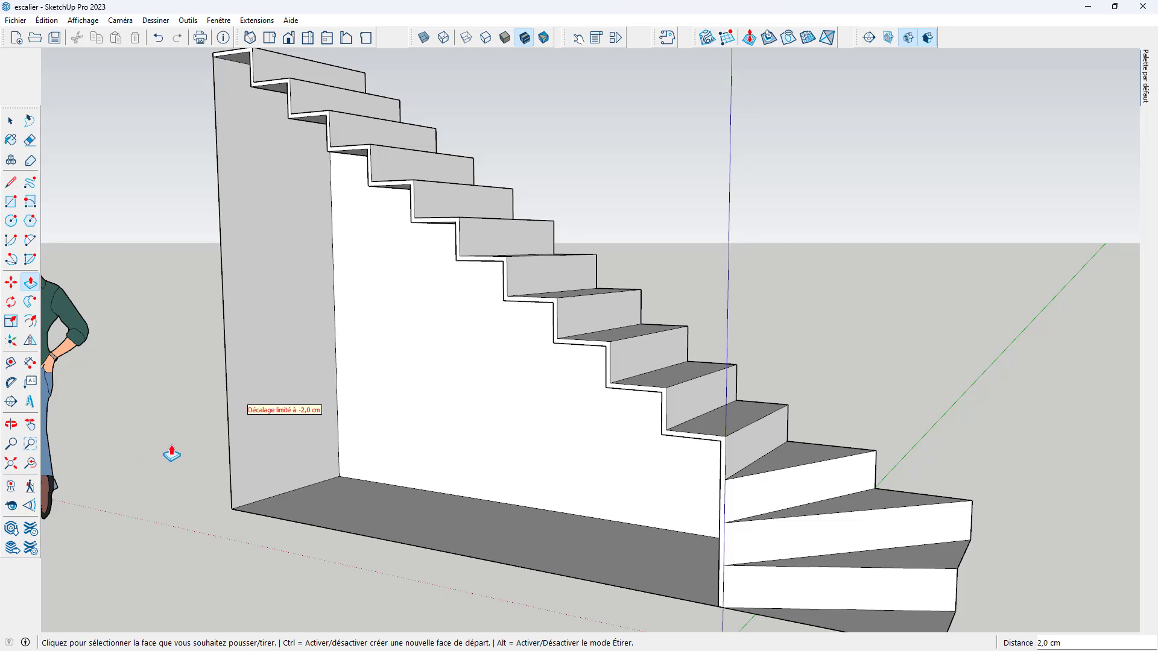
Erase the leftover edges and the remaining side face beneath the straight flight
key("e")
left_click_drag(199, 483, 254, 501)
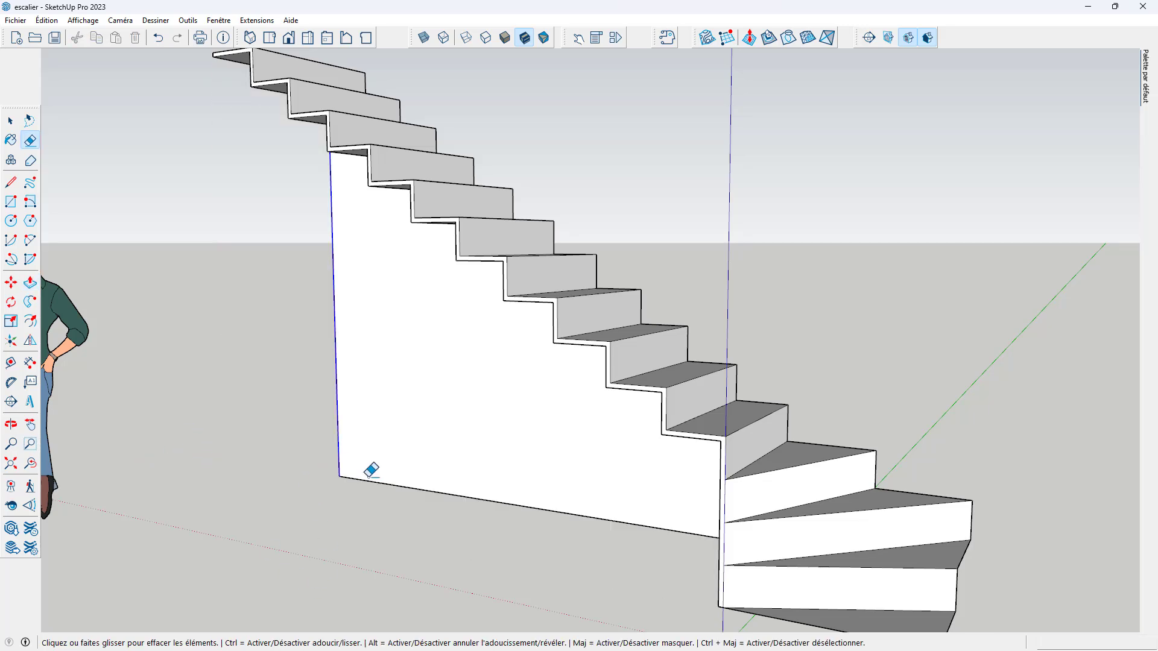
left_click_drag(369, 477, 422, 524)
scroll(453, 563, "down", 3)
mouse_move(440, 563)
middle_mouse_down()
mouse_move(860, 556)
mouse_move(950, 521)
mouse_move(698, 481)
middle_mouse_up()
scroll(714, 480, "up", 3)
mouse_move(861, 494)
middle_mouse_down()
mouse_move(534, 537)
mouse_move(704, 479)
middle_mouse_up()
mouse_move(703, 478)
left_mouse_down()
mouse_move(712, 473)
mouse_move(716, 579)
mouse_move(735, 590)
left_mouse_up()
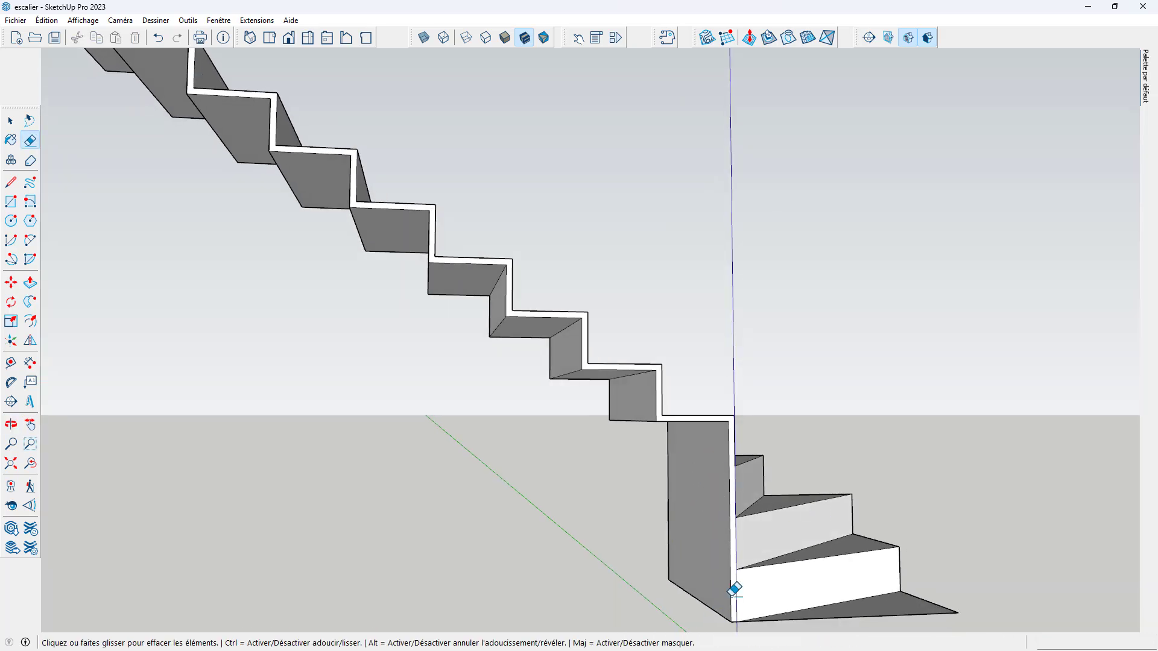
mouse_move(735, 590)
middle_mouse_down()
mouse_move(835, 489)
mouse_move(527, 483)
mouse_move(866, 478)
middle_mouse_up()
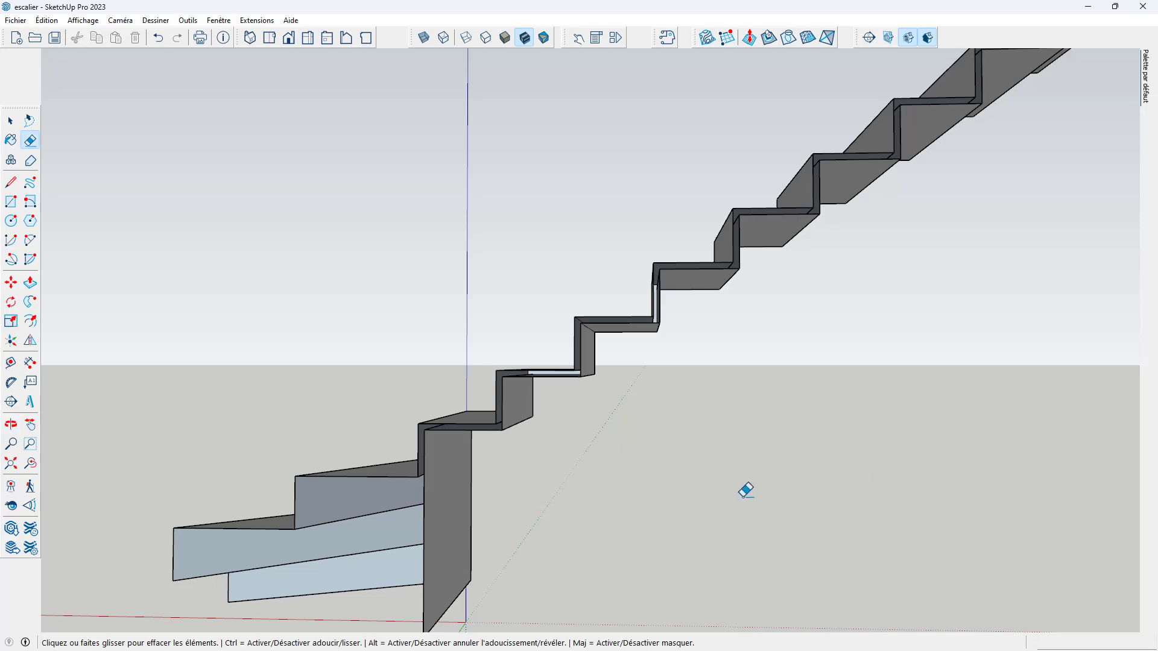
scroll(747, 491, "down", 3)
scroll(488, 485, "down", 2)
scroll(878, 230, "up", 5)
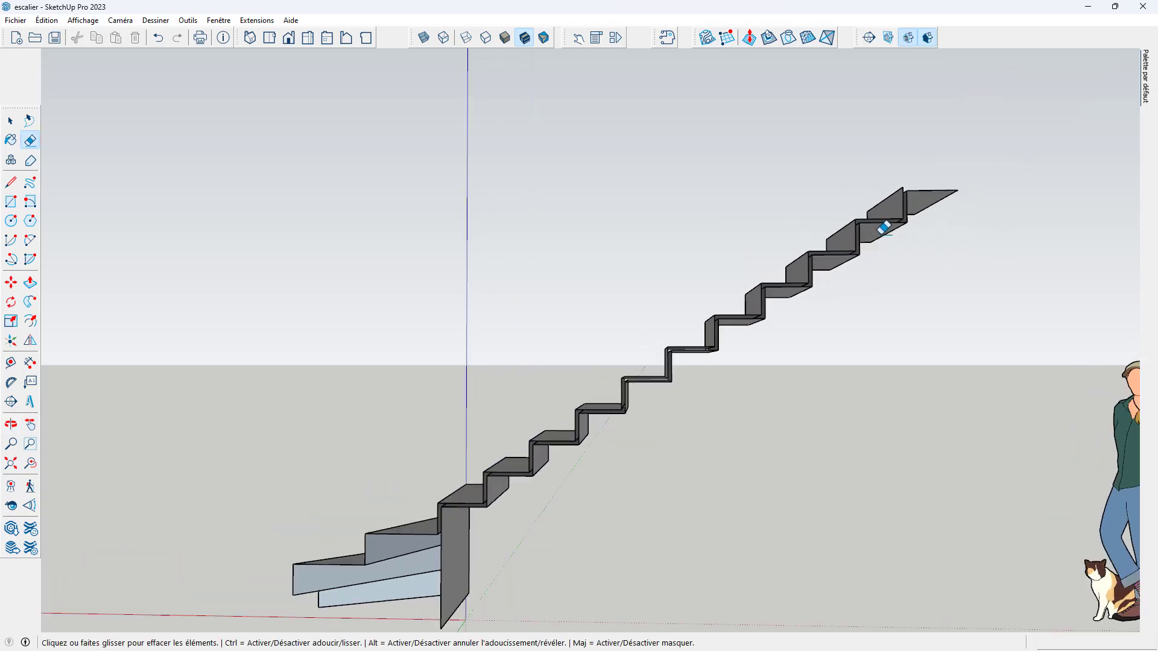
Thicken the winder treads and risers by 2 cm using closing lines and Push/Pull
key("l")
mouse_move(881, 228)
middle_mouse_down()
mouse_move(893, 319)
mouse_move(730, 187)
mouse_move(770, 297)
mouse_move(623, 266)
mouse_move(478, 432)
mouse_move(432, 468)
mouse_move(630, 310)
middle_mouse_up()
left_click(885, 313)
left_click(726, 182)
key("e")
key("p")
left_click(431, 467)
mouse_move(519, 271)
middle_mouse_down()
mouse_move(361, 251)
mouse_move(422, 338)
middle_mouse_up()
key("l")
left_click(424, 354)
left_click(435, 357)
key("p")
mouse_move(410, 410)
middle_mouse_down()
mouse_move(323, 463)
mouse_move(392, 483)
mouse_move(491, 440)
middle_mouse_up()
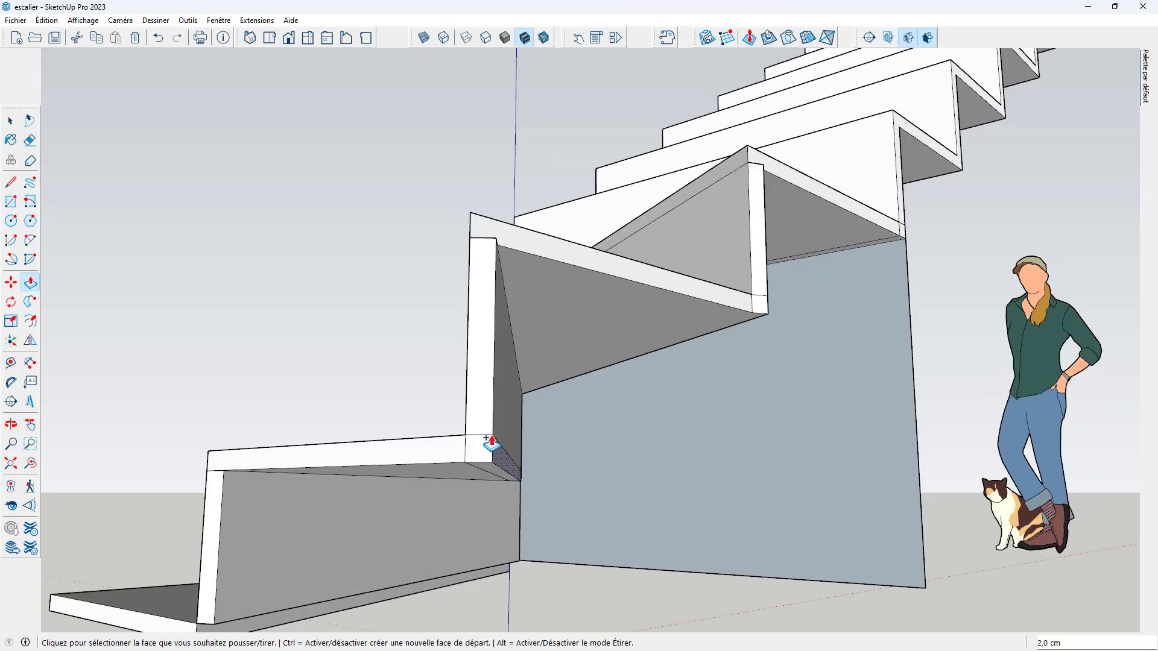
Draw a 49 cm vertical line on the panel below the straight flight's first riser, beside the inner corner
scroll(686, 556, "up", 6)
key("e")
key("p")
mouse_move(543, 643)
middle_mouse_down()
mouse_move(863, 320)
mouse_move(718, 519)
middle_mouse_up()
key("l")
left_click(717, 519)
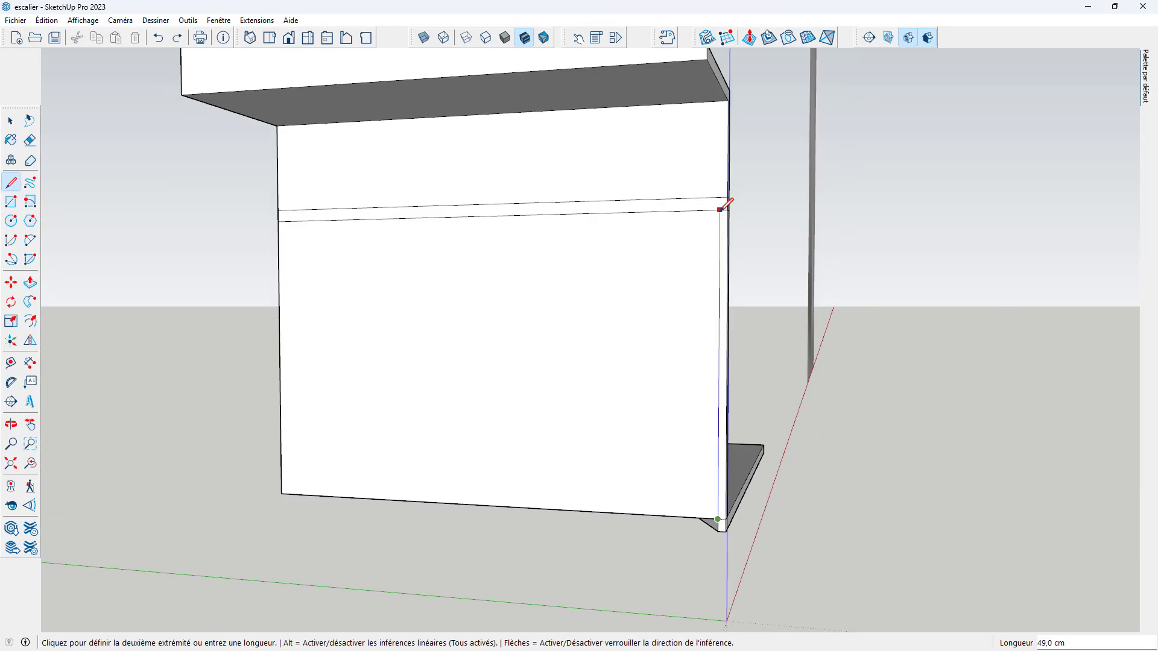
left_click(722, 209)
Cut away the panel beyond the vertical line, leaving a narrow strip at the inner corner
mouse_move(722, 209)
middle_mouse_down()
mouse_move(712, 477)
mouse_move(605, 362)
middle_mouse_up()
left_click(711, 537)
left_click(701, 535)
key("space")
scroll(719, 461, "down", 5)
key("e")
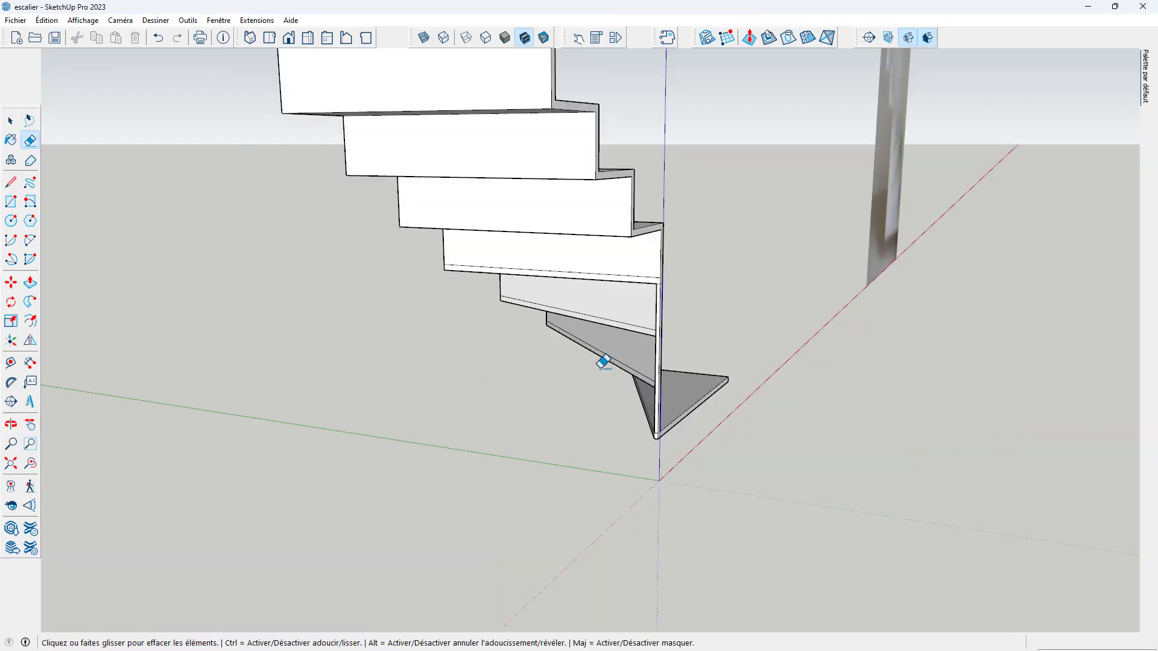
Rebuild the closing panel beneath the first straight riser with a line and Push/Pull
key("p")
key("l")
left_click(714, 487)
scroll(715, 486, "down", 5)
key("p")
middle_click_drag(511, 530, 584, 504)
scroll(569, 502, "down", 3)
key("space")
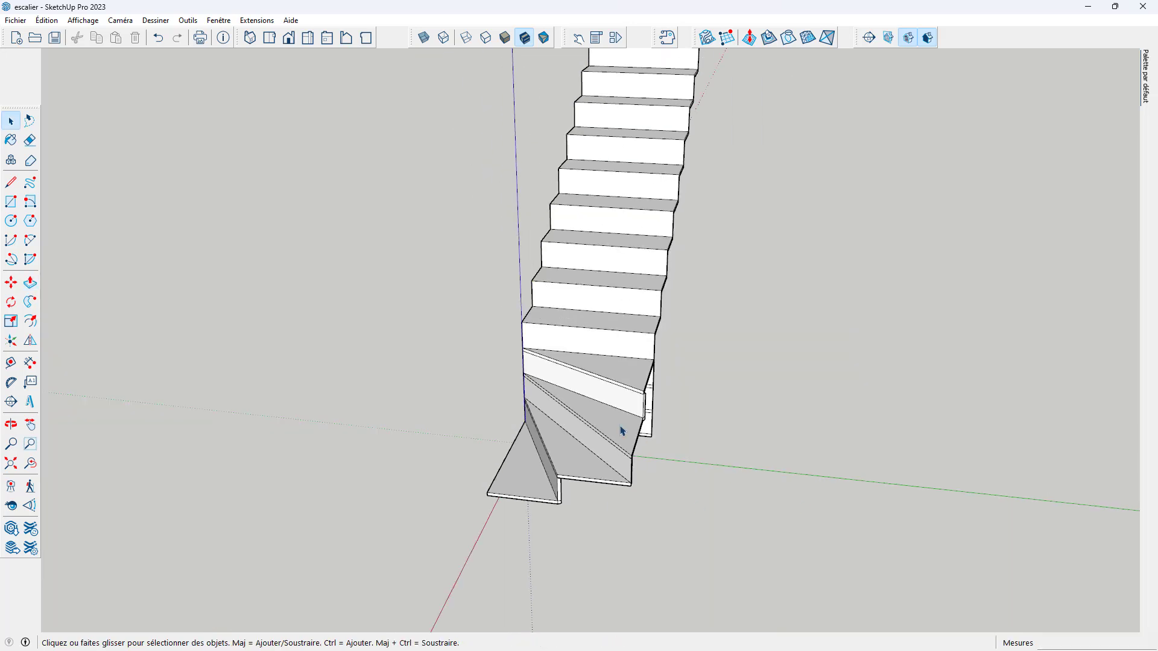
Trim the protruding outer end of the upper winder riser by pushing its top face down 15 cm
scroll(622, 430, "up", 5)
scroll(704, 335, "up", 3)
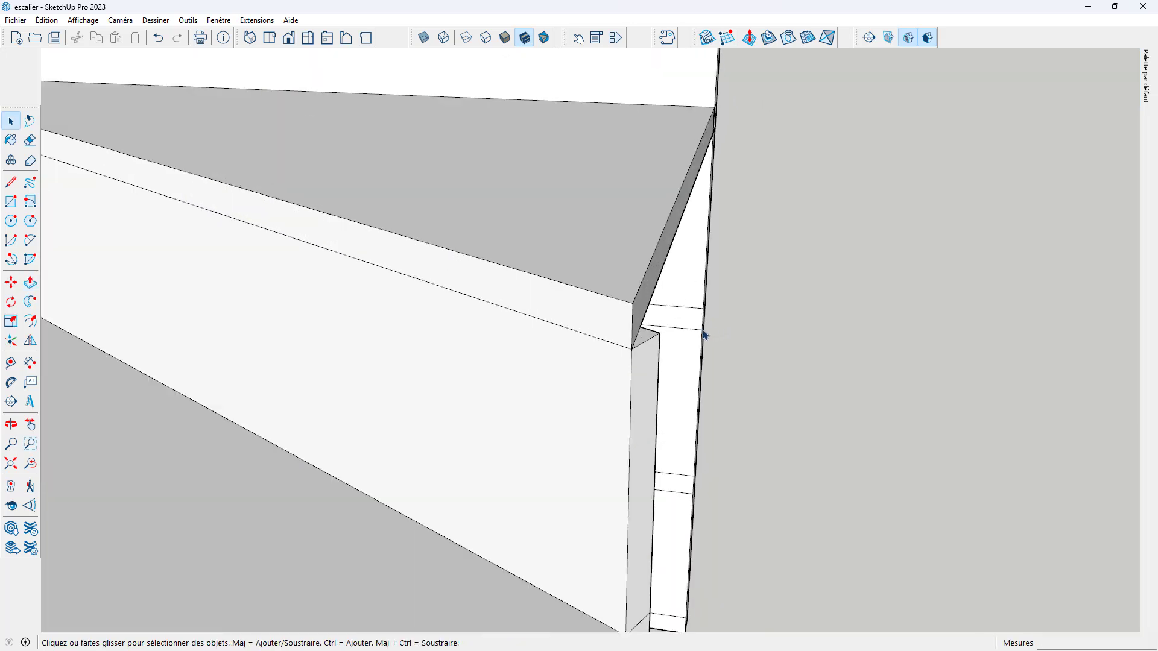
scroll(675, 336, "down", 3)
key("p")
left_click(661, 336)
left_click(657, 524)
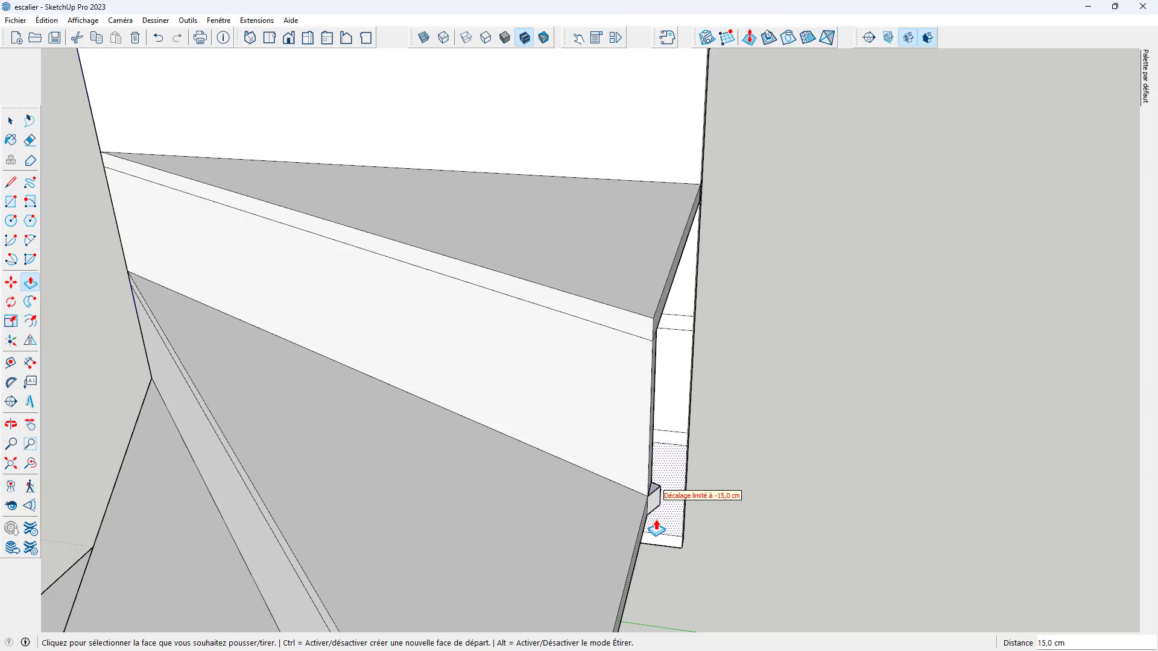
Close the top of the remaining corner stub with a line and push it down 2 cm to remove it
scroll(654, 491, "up", 5)
key("l")
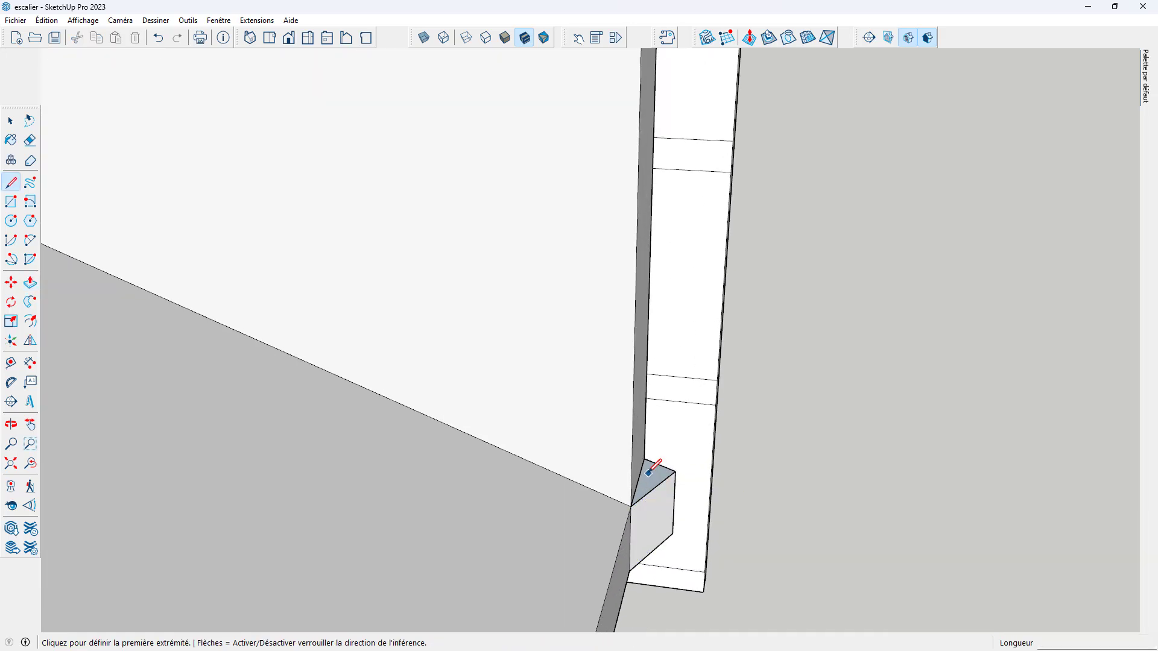
left_click(645, 460)
left_click(640, 499)
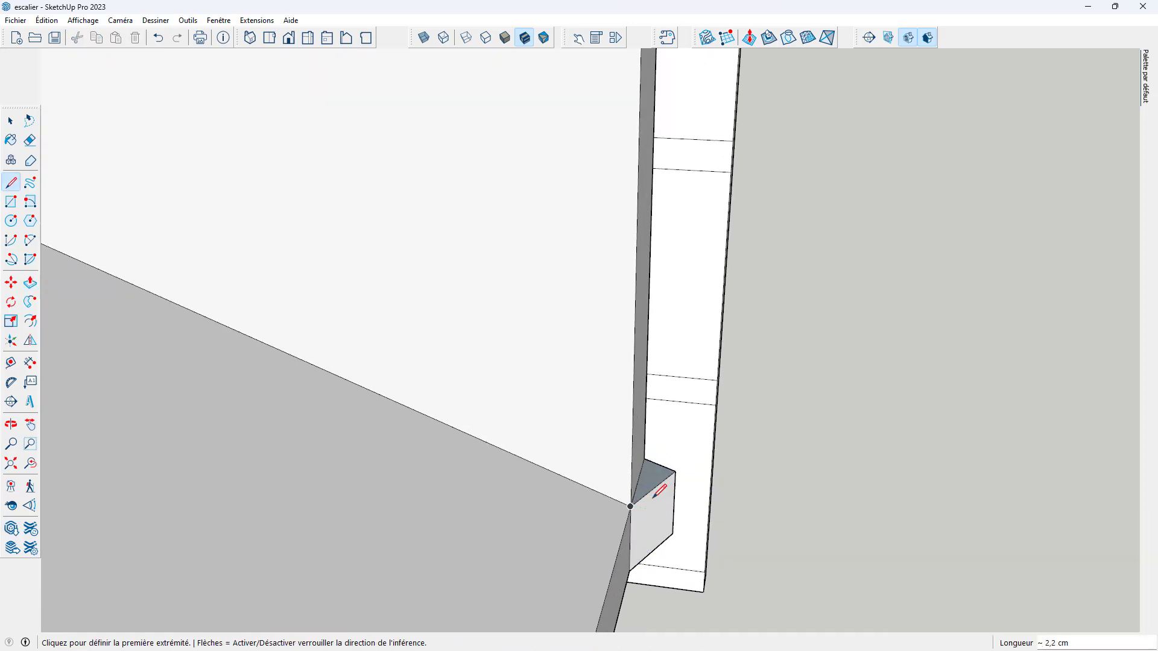
key("p")
left_click(646, 473)
left_click(628, 589)
middle_click_drag(757, 463, 926, 338)
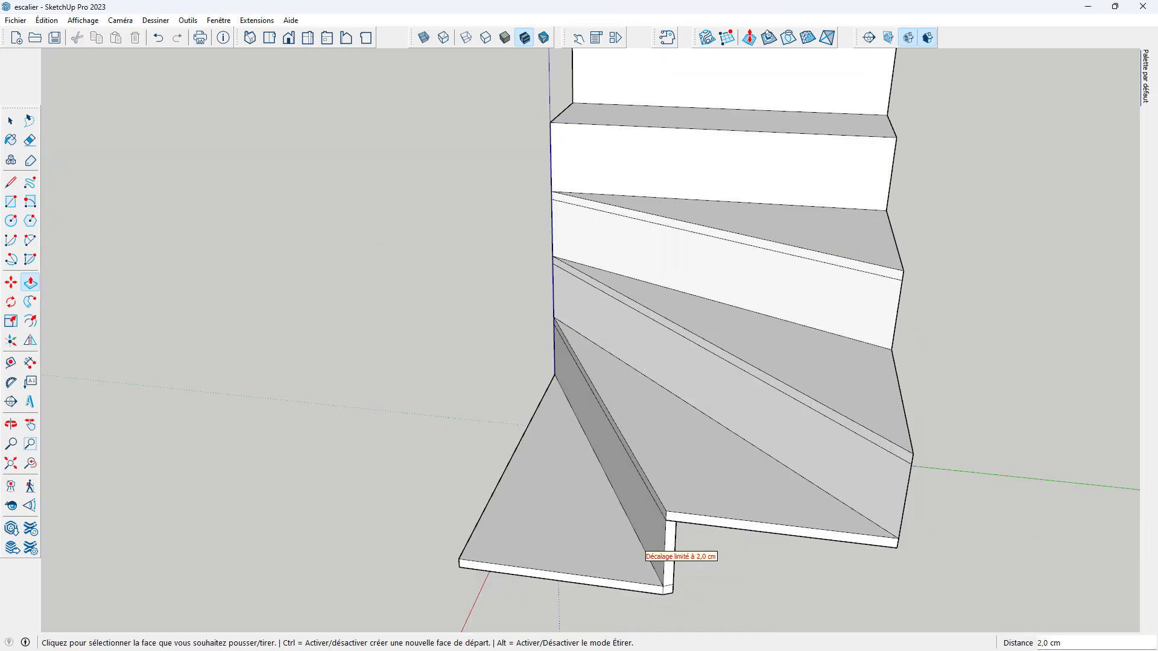
Examine the winder treads and risers from above in parallel projection with X-ray display
scroll(773, 320, "down", 10)
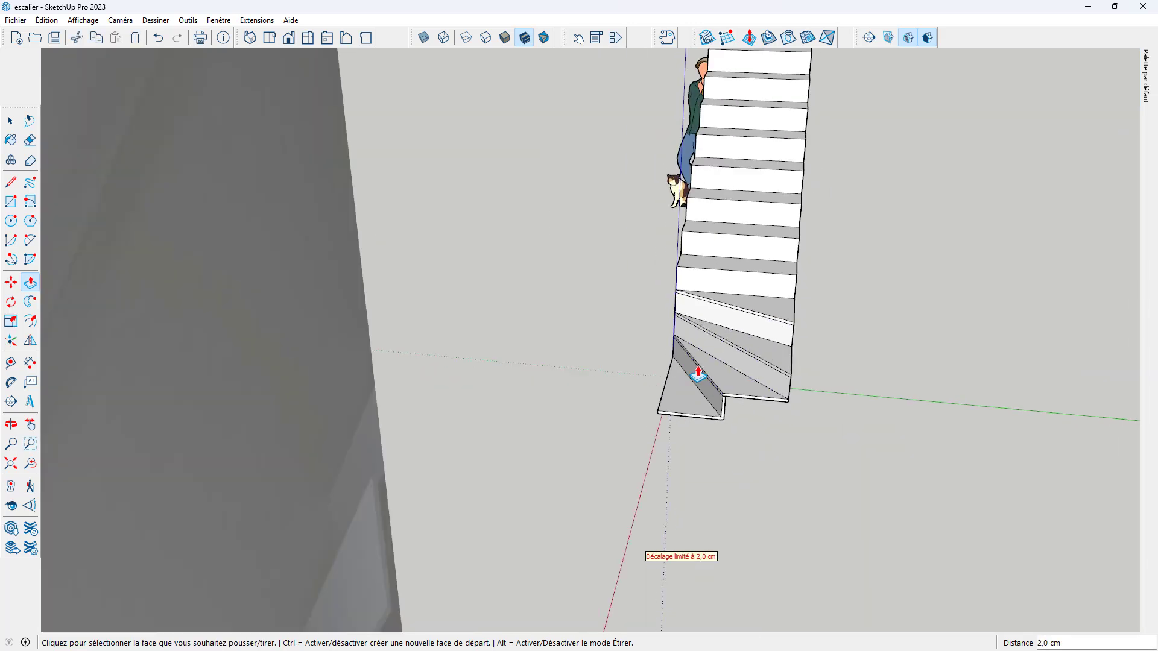
scroll(756, 393, "down", 2)
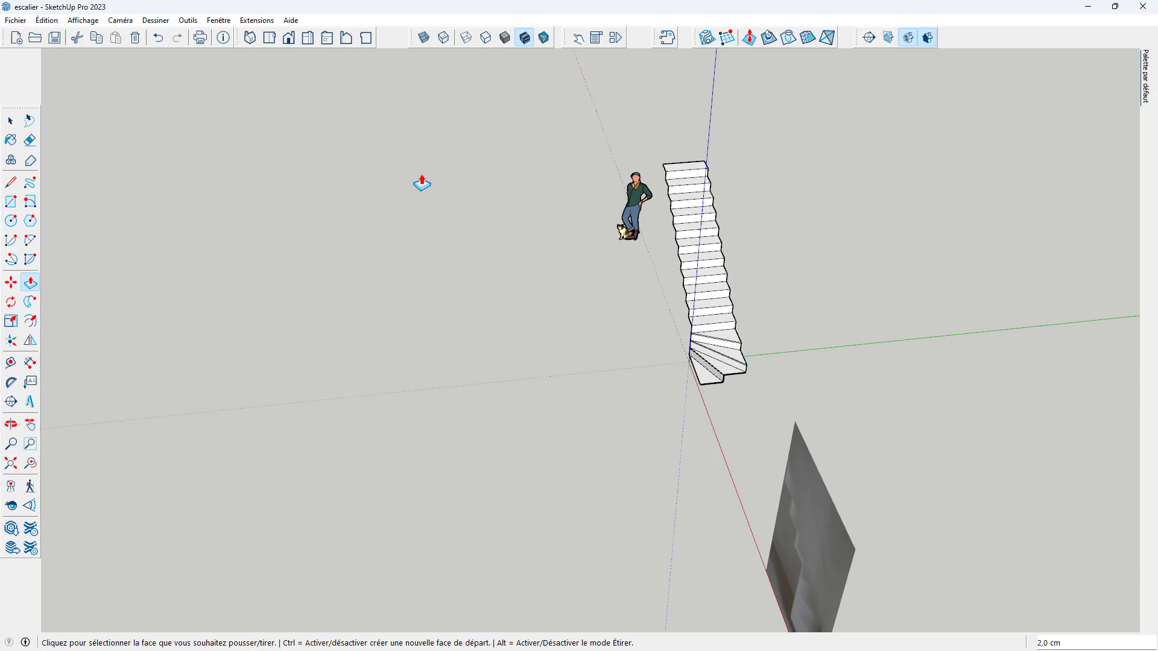
left_click(270, 41)
left_click(120, 20)
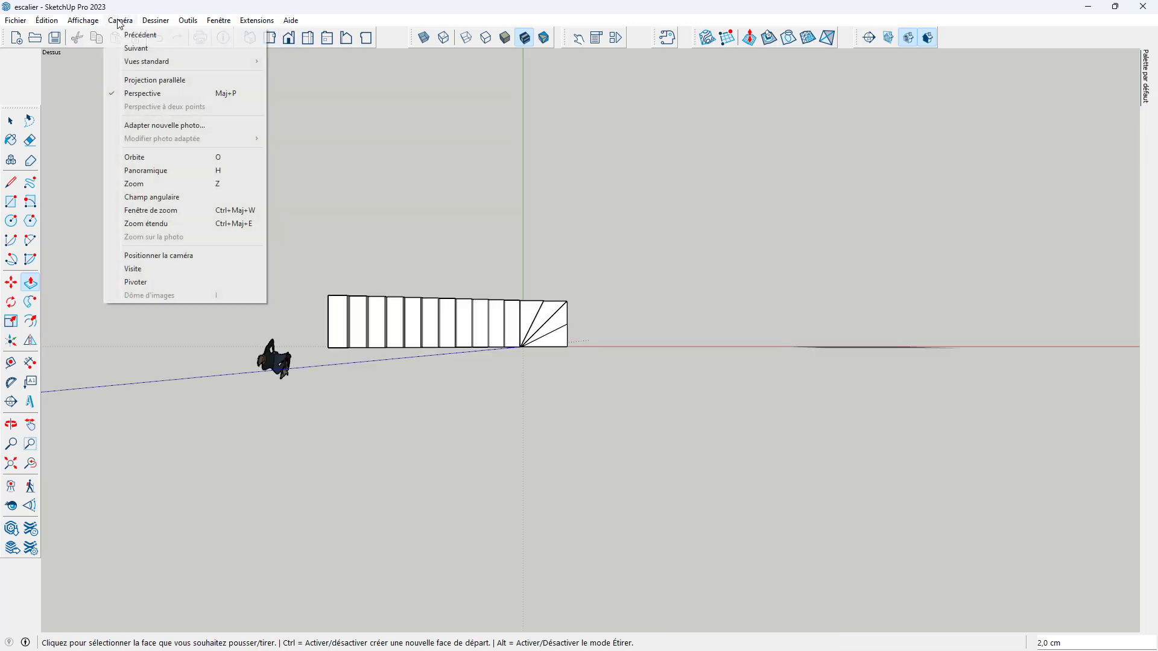
left_click(130, 80)
scroll(450, 356, "up", 3)
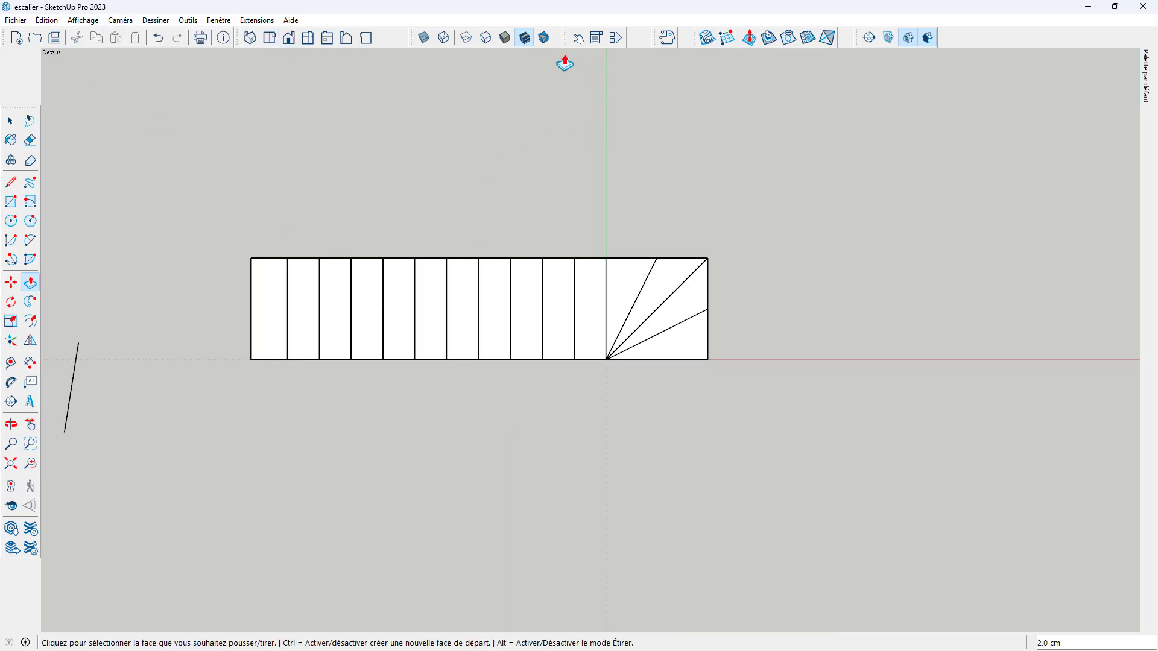
left_click(425, 41)
scroll(654, 342, "up", 3)
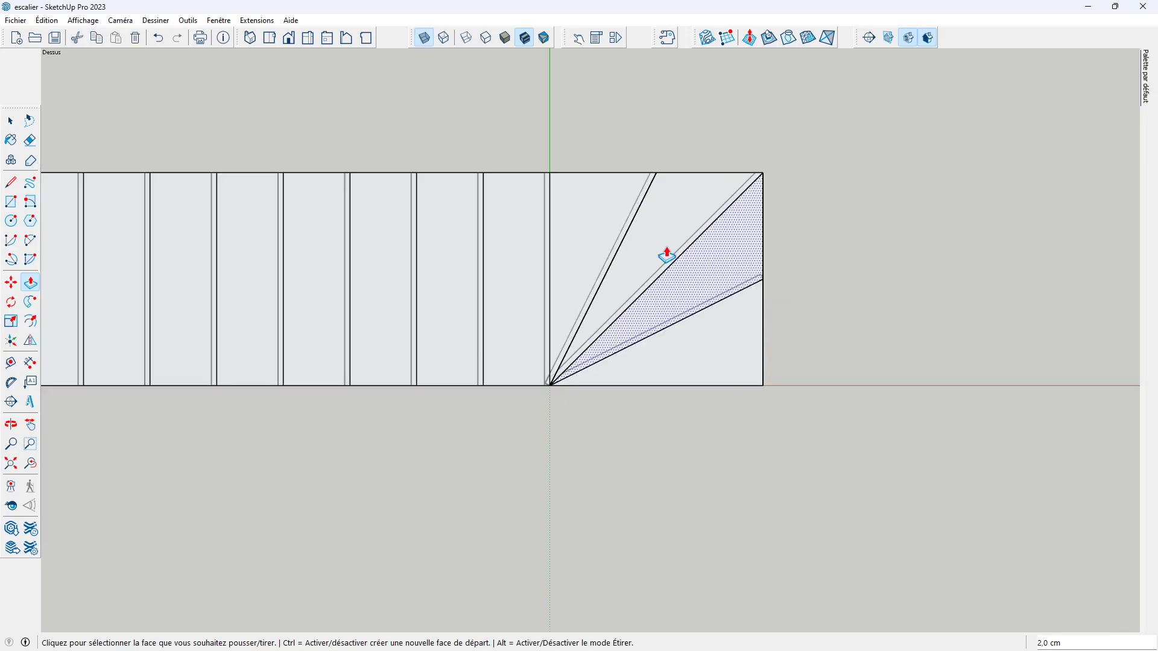
scroll(713, 214, "up", 2)
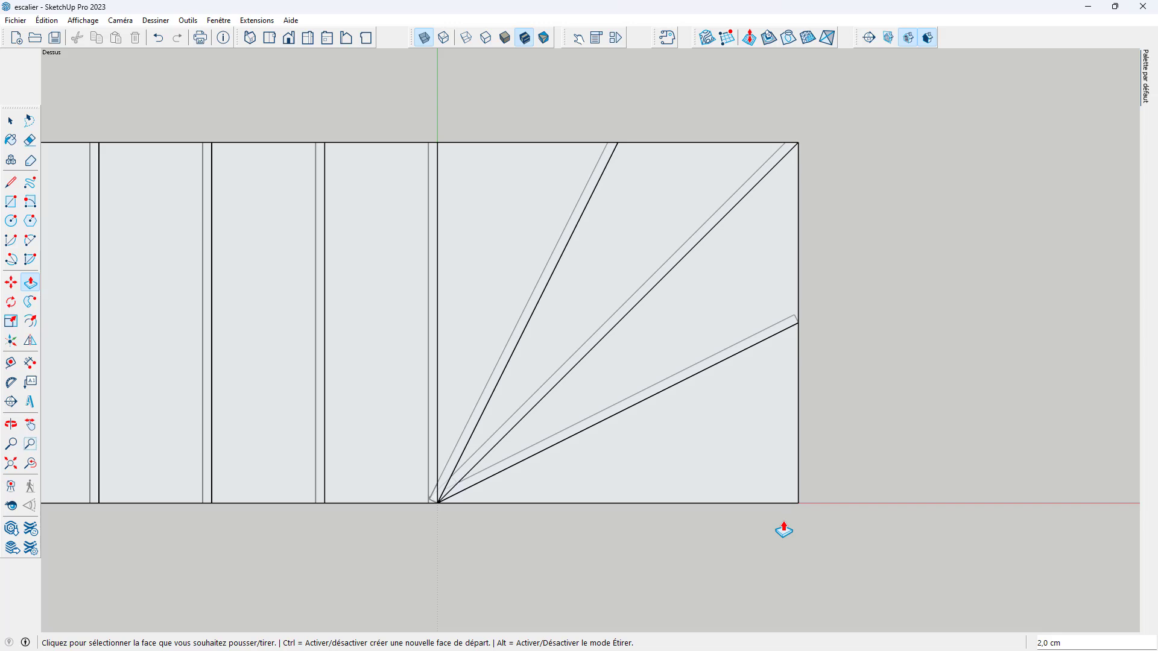
Leave the top view, restore perspective projection and turn off X-ray display
scroll(783, 531, "down", 4)
middle_click_drag(766, 545, 406, 181)
key("space")
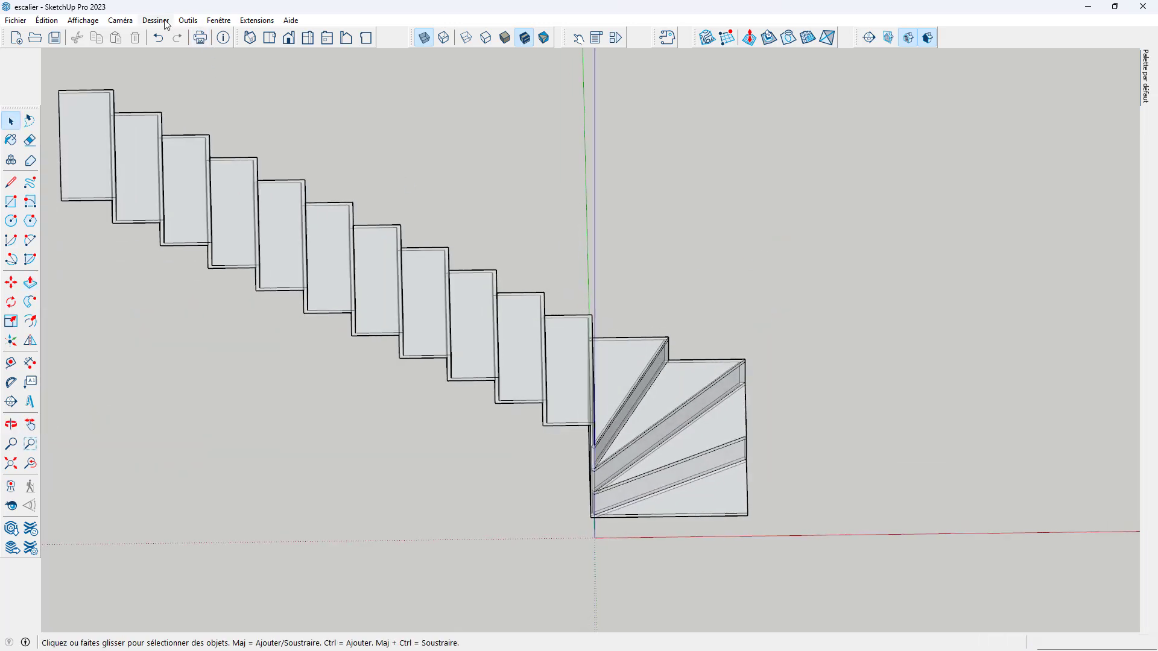
left_click(128, 21)
left_click(181, 92)
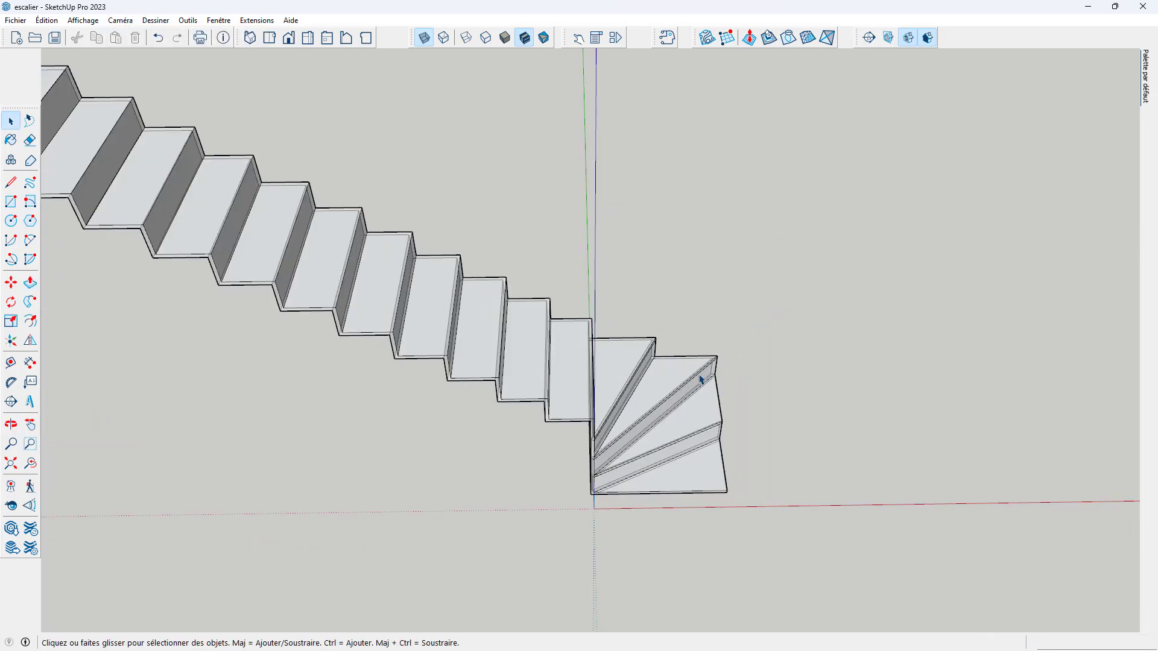
left_click(423, 39)
Select the whole staircase and make it a group
scroll(897, 403, "down", 3)
middle_click_drag(748, 386, 624, 203)
scroll(730, 482, "up", 2)
scroll(732, 501, "down", 3)
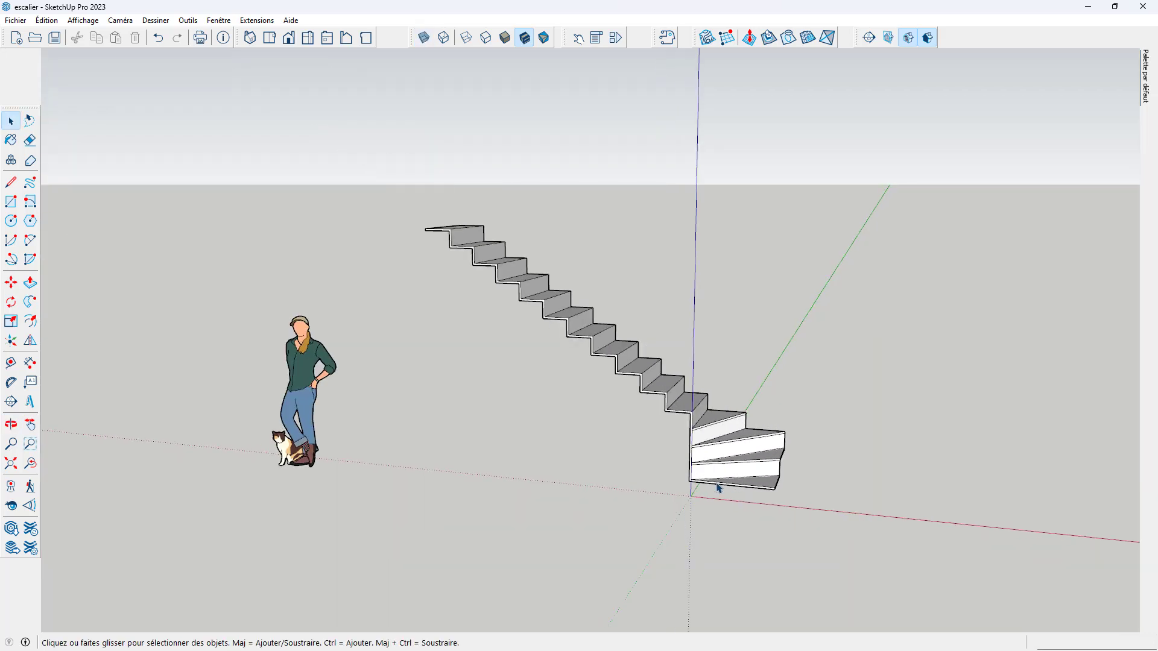
left_click_drag(368, 148, 818, 563)
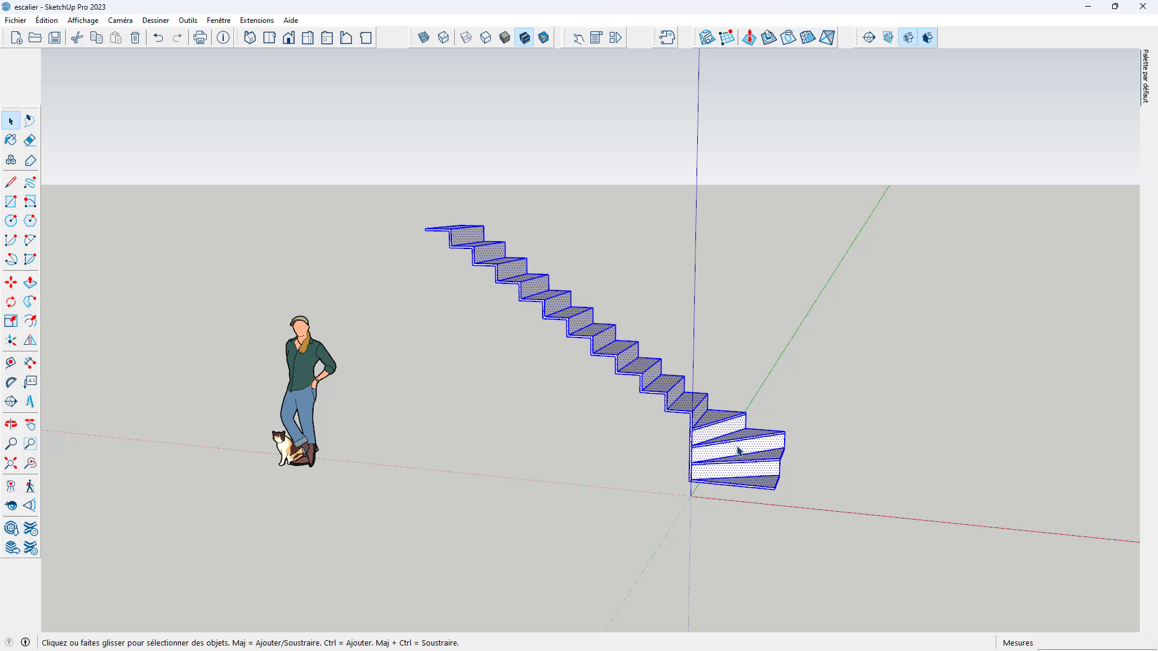
key("ctrl+g")
left_click(813, 490)
Draw a 19 × 80 cm vertical rectangle along the outer end of the lowest winder treads
middle_click_drag(813, 490, 739, 531)
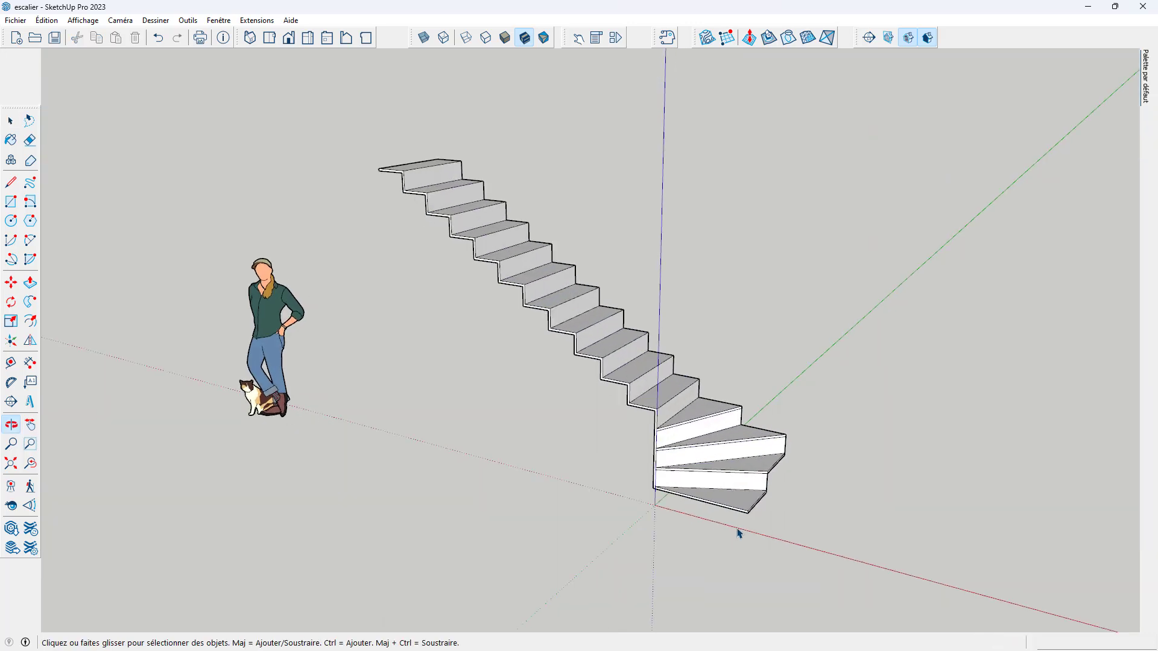
scroll(745, 534, "up", 2)
key("r")
scroll(752, 536, "up", 3)
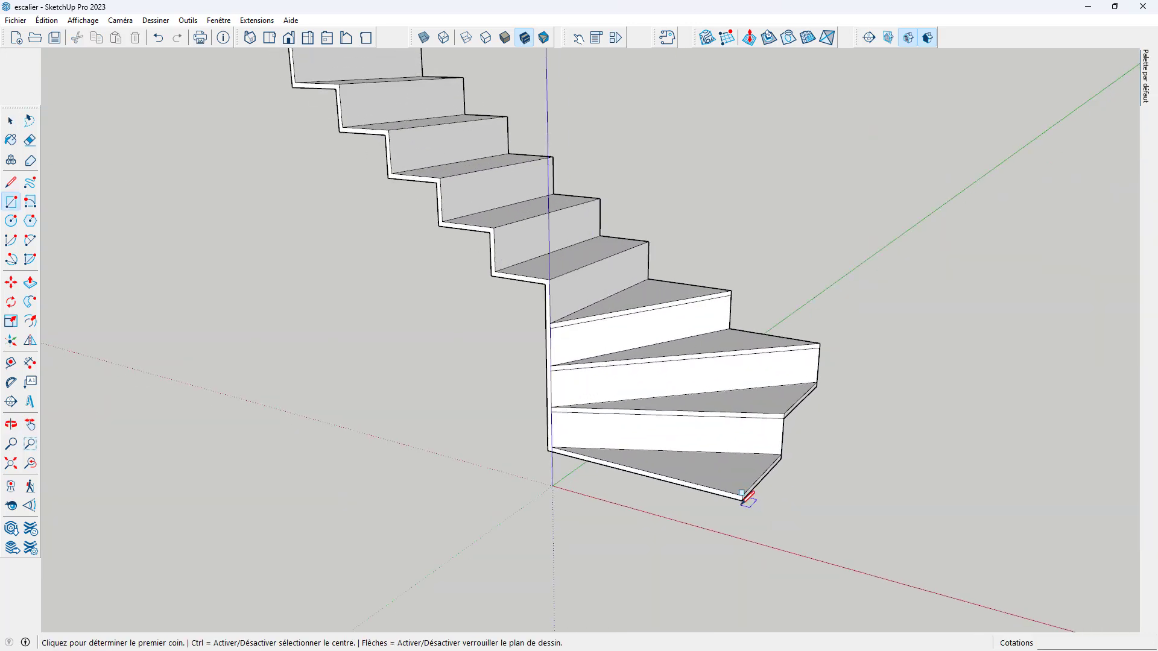
left_click(742, 500)
left_click(817, 383)
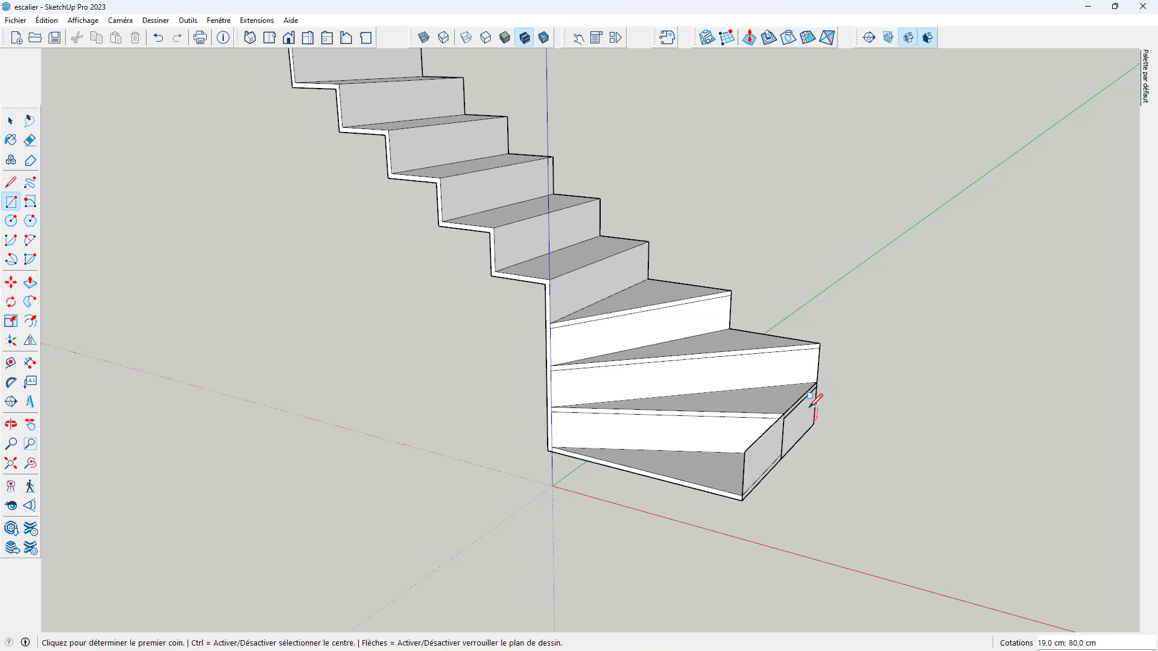
Extrude the rectangle 12 cm outward from the staircase
key("p")
left_click(796, 450)
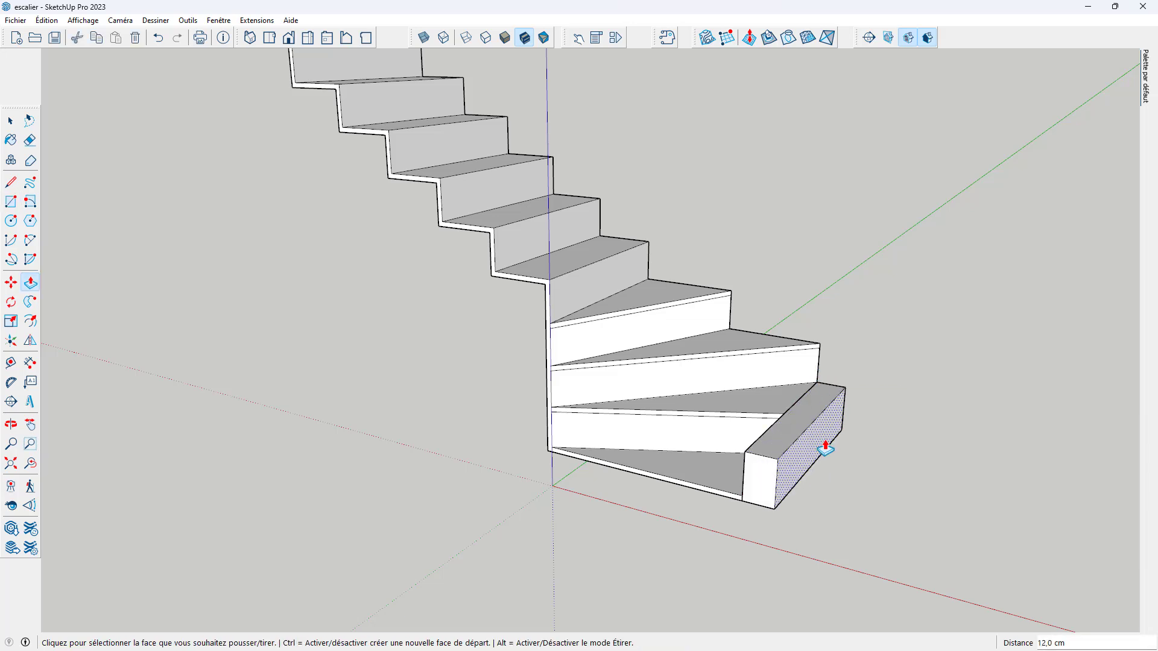
key("Return")
Extend the underside of the side block down to ground level at the model origin
scroll(814, 477, "down", 4)
middle_click_drag(807, 499, 837, 392)
left_click(837, 392)
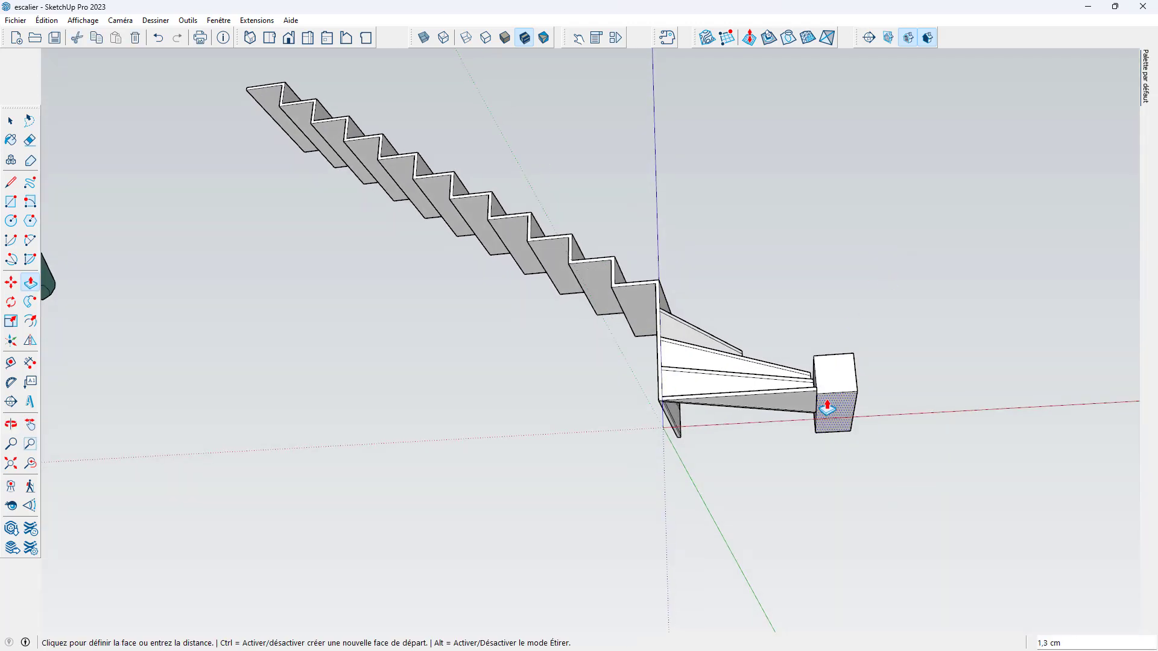
left_click(660, 429)
Raise the top of the side block to the height of the staircase's uppermost tread
middle_click_drag(660, 430, 873, 650)
scroll(853, 458, "down", 3)
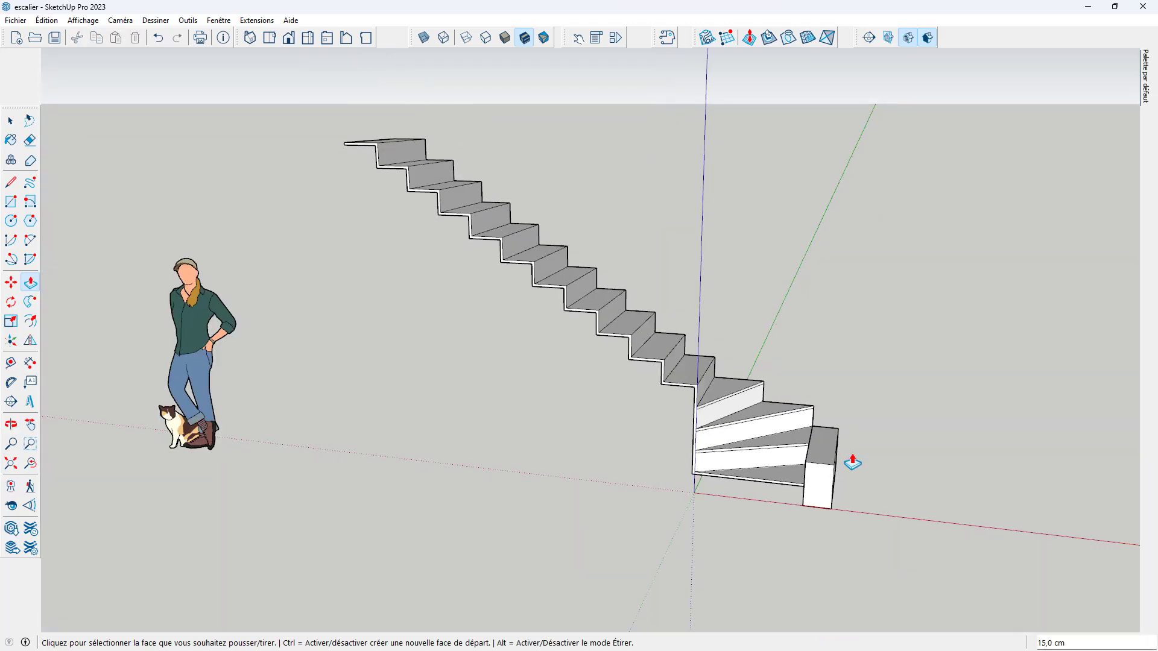
left_click(832, 444)
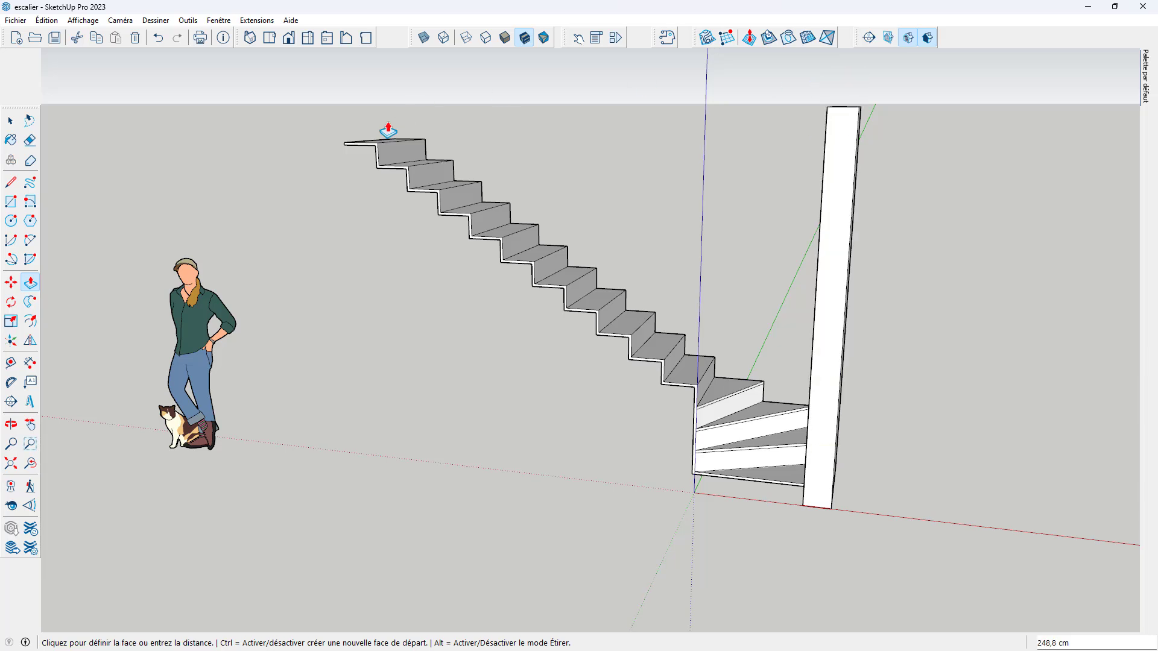
left_click(345, 143)
Add a separate 20 cm section to the block's rear end and extend its side face as a wall along the straight flight to the top tread
middle_click_drag(346, 144, 515, 443)
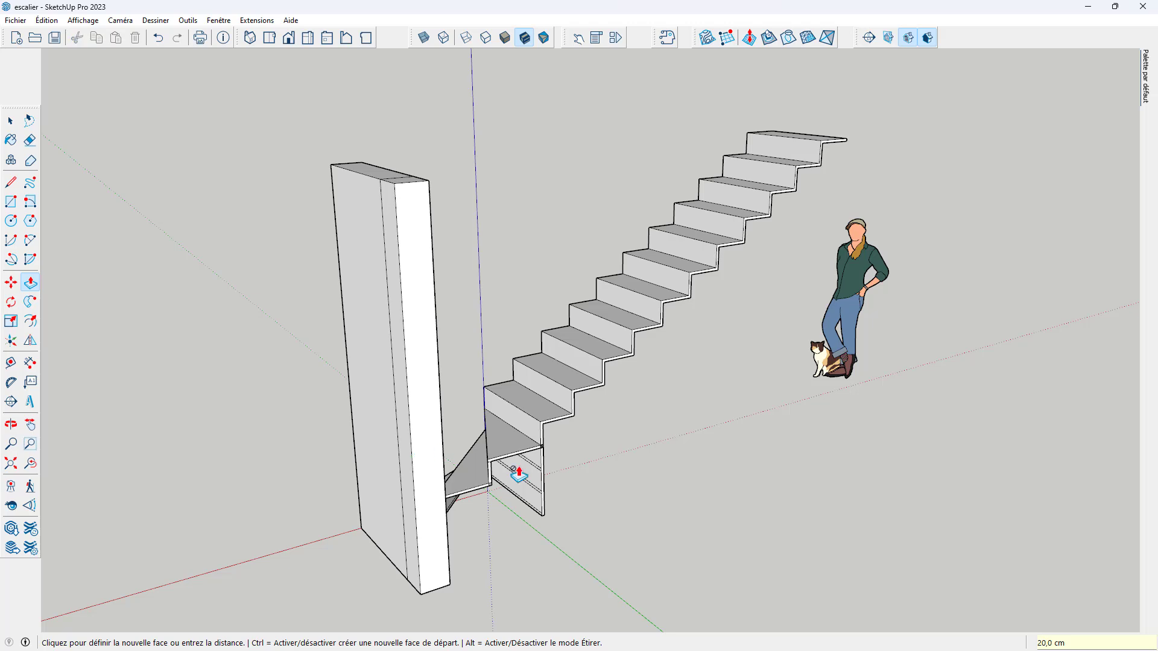
middle_click_drag(520, 475, 422, 349)
left_click(454, 338)
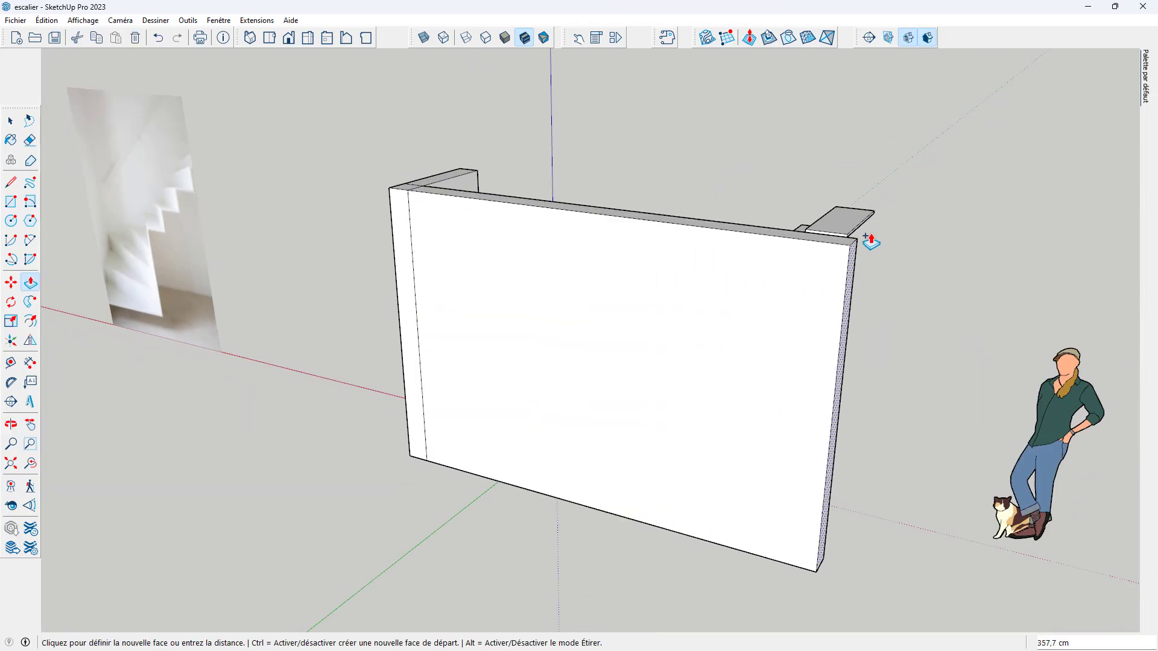
left_click(871, 225)
key("space")
Turn on shadows and inspect the staircase against its walls from the open side
scroll(809, 339, "down", 2)
middle_click_drag(1034, 305, 665, 263)
scroll(681, 275, "up", 1)
scroll(654, 301, "down", 2)
scroll(711, 307, "up", 3)
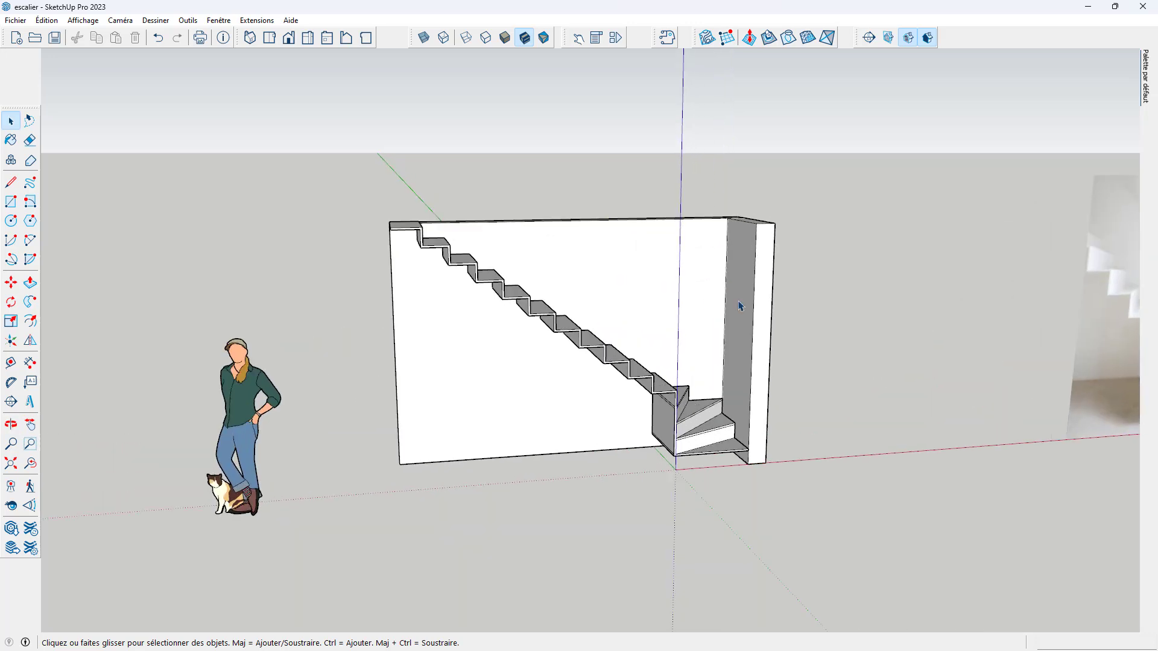
middle_click_drag(613, 326, 627, 284)
scroll(659, 303, "up", 2)
scroll(658, 298, "down", 2)
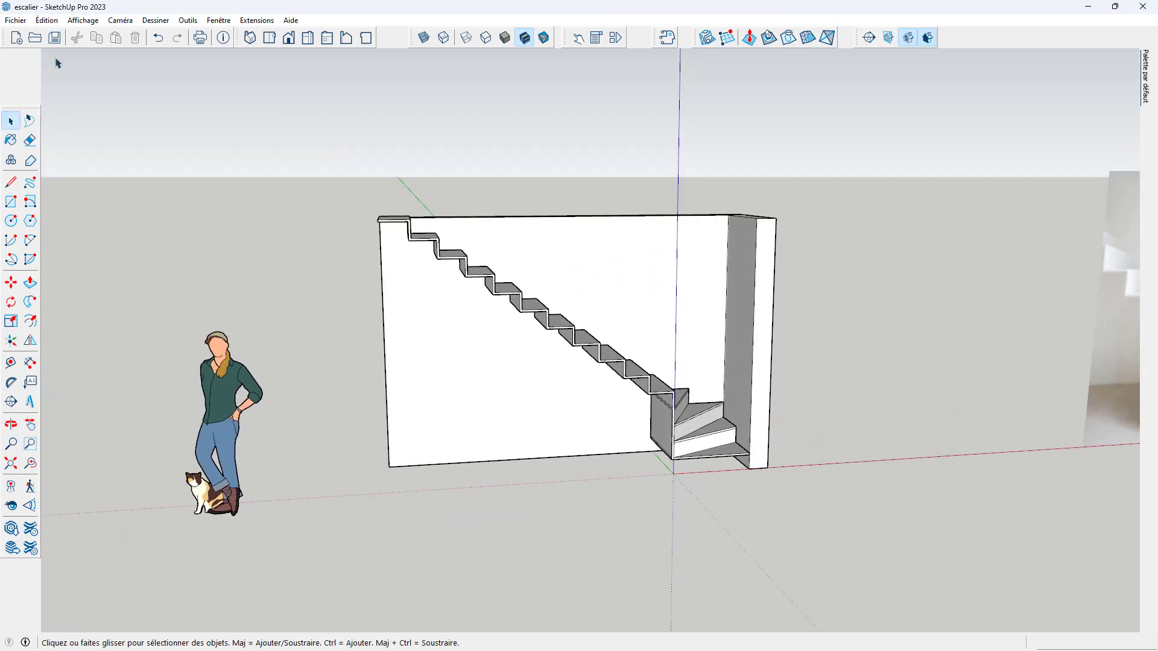
left_click(83, 20)
left_click(100, 164)
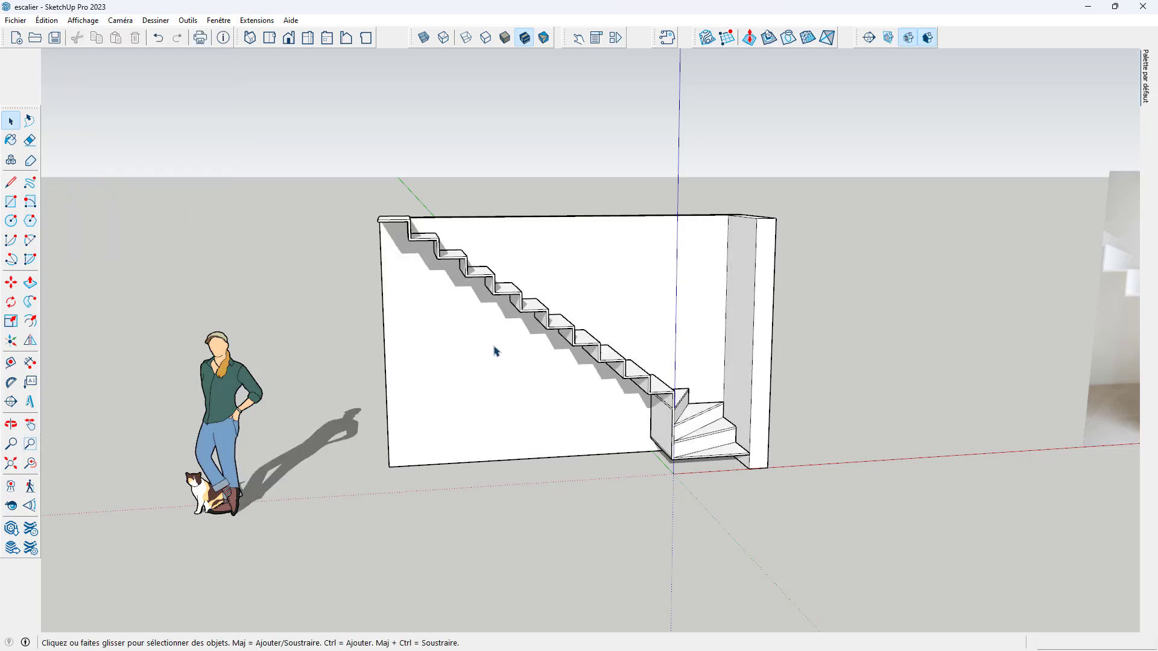
middle_click_drag(493, 347, 473, 374)
scroll(553, 298, "up", 2)
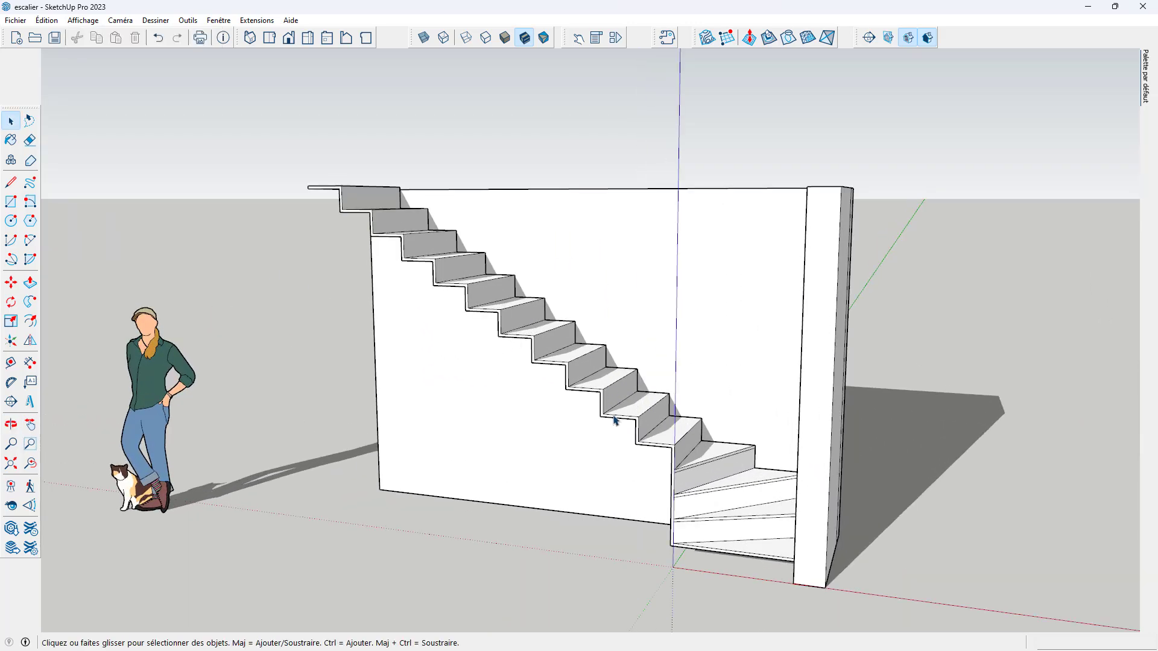
scroll(588, 463, "down", 1)
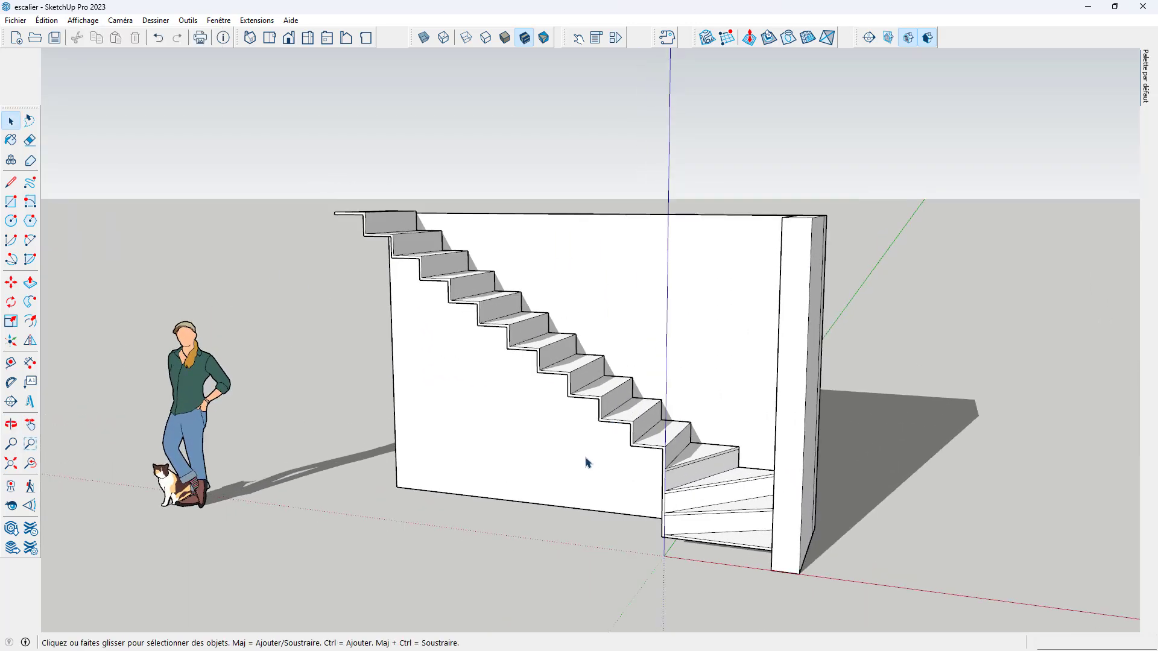